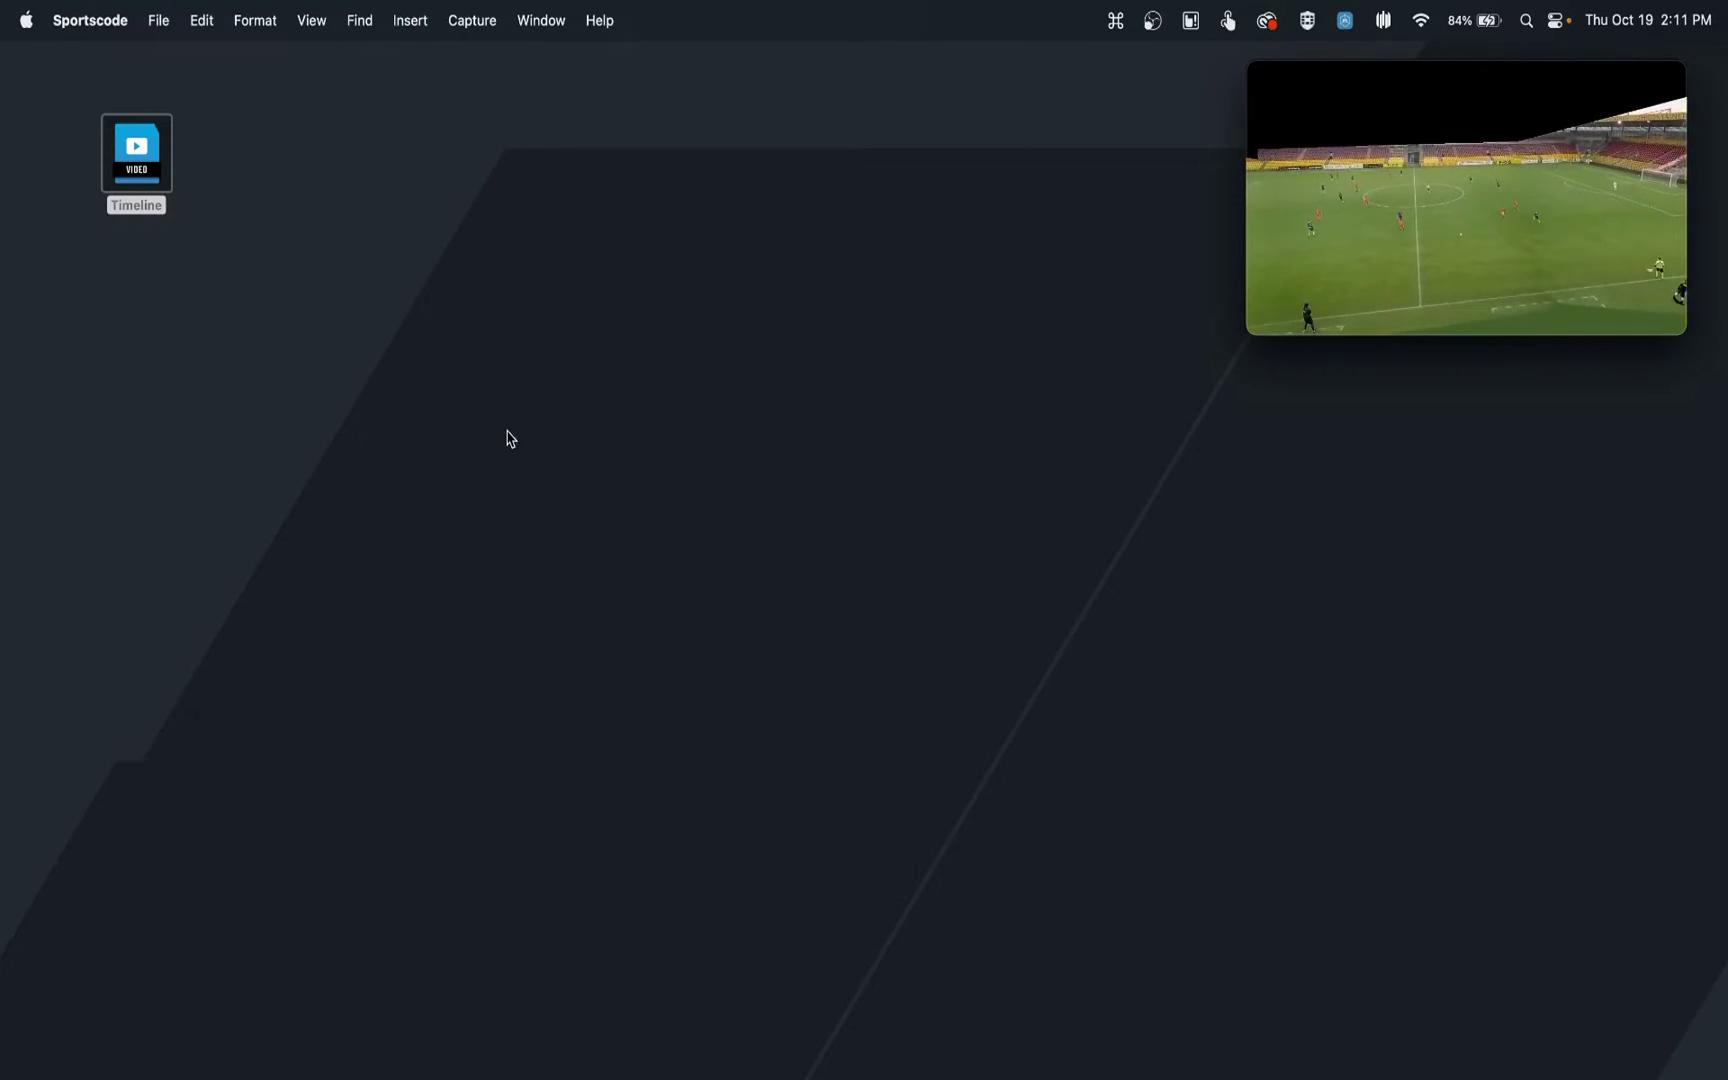
Step: Create a new blank code window from File > New > Code Window
{"action": "left_click", "coordinate": [159, 21]}
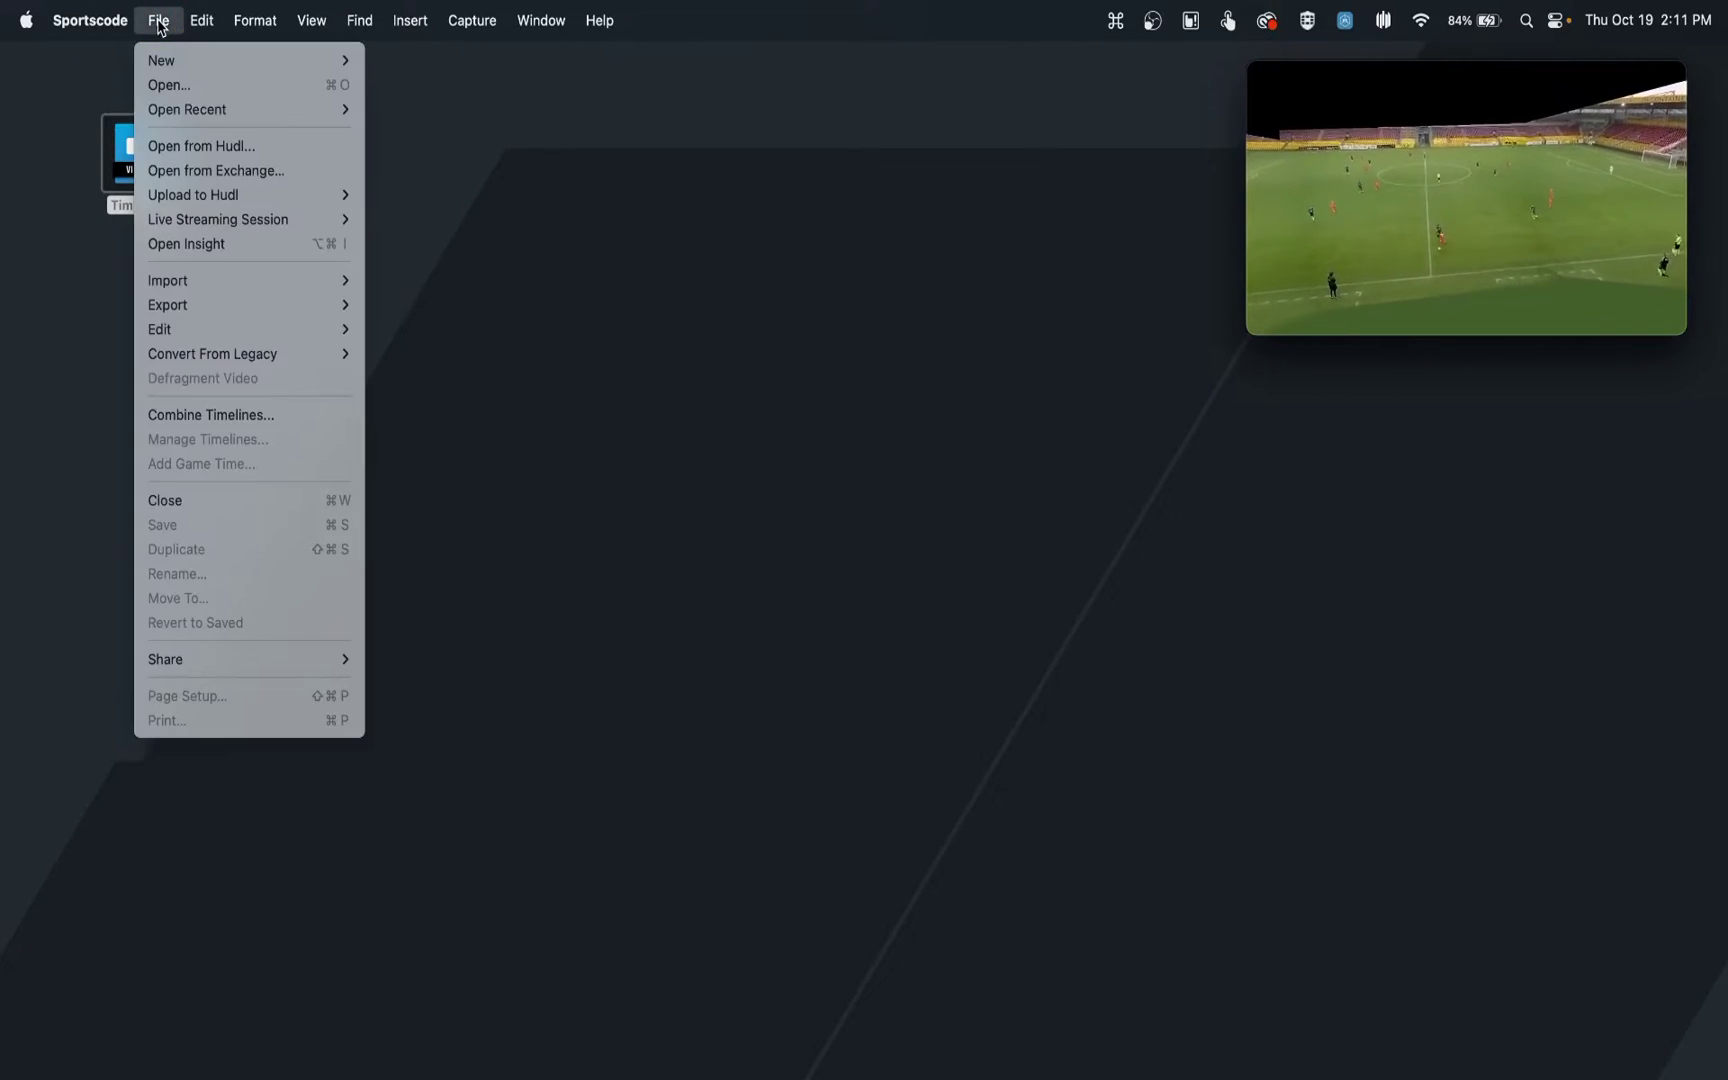
{"action": "mouse_move", "coordinate": [168, 61]}
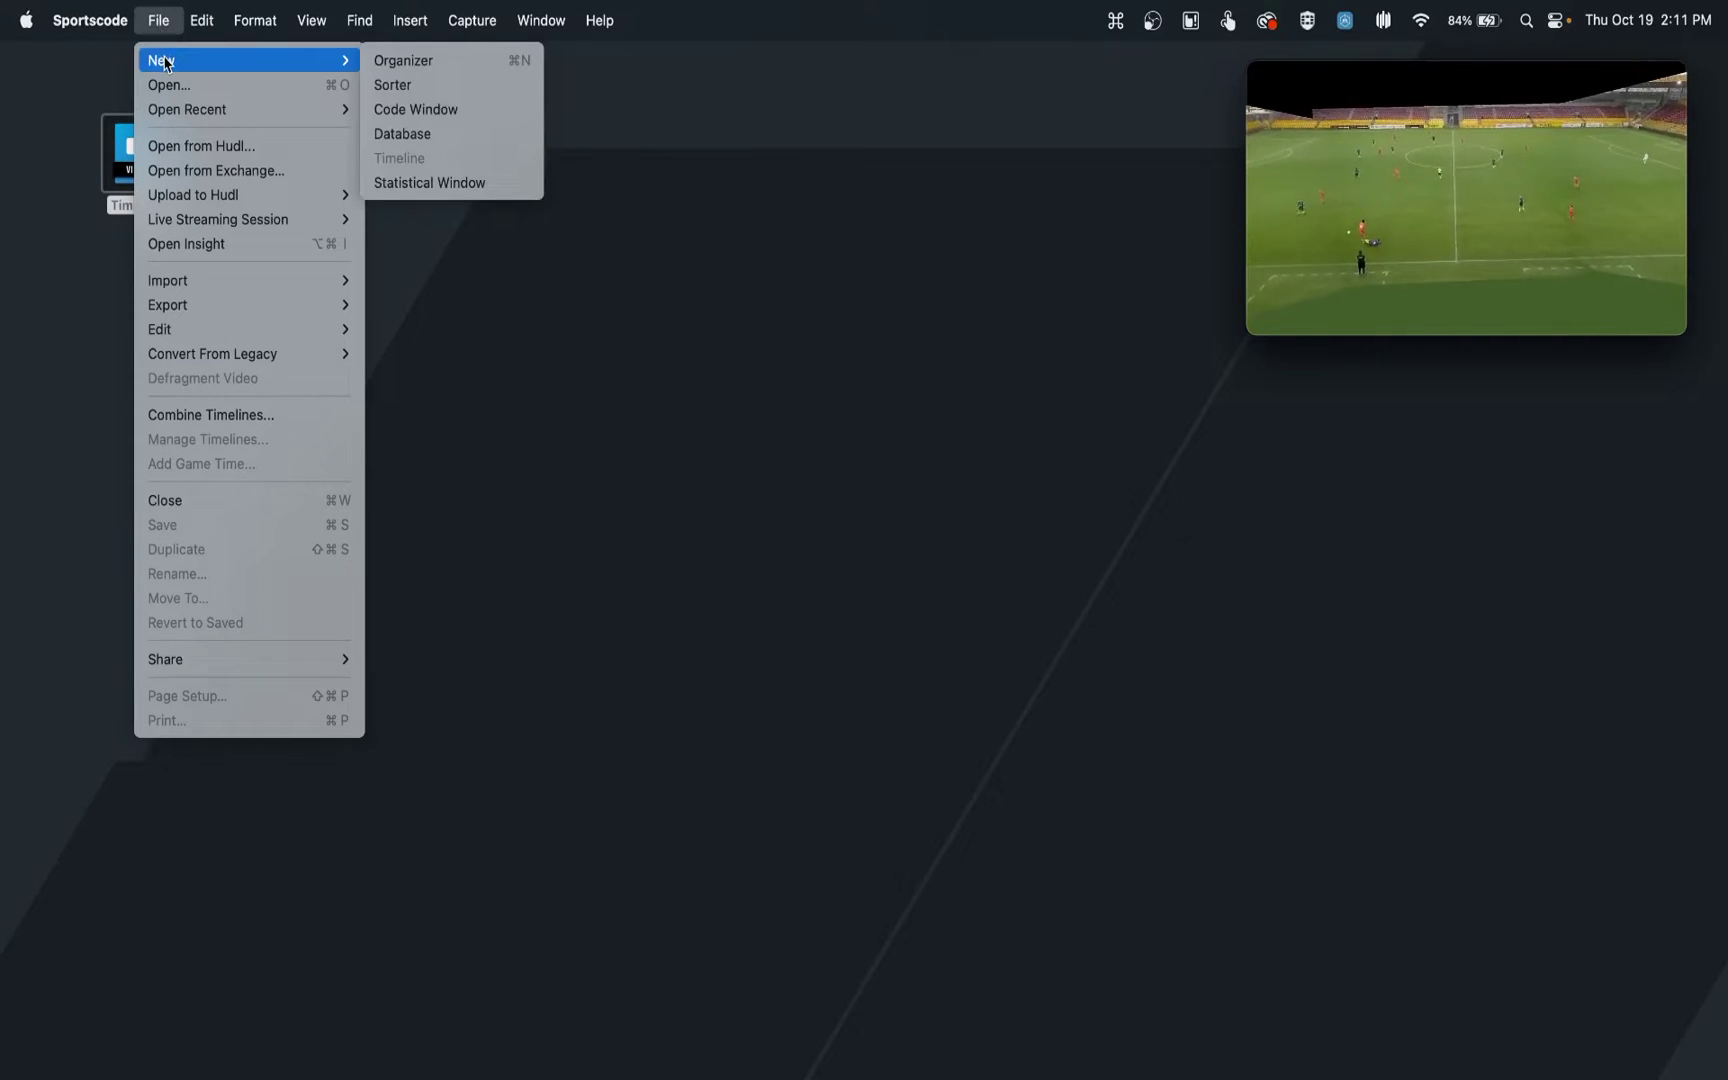
{"action": "left_click", "coordinate": [446, 109]}
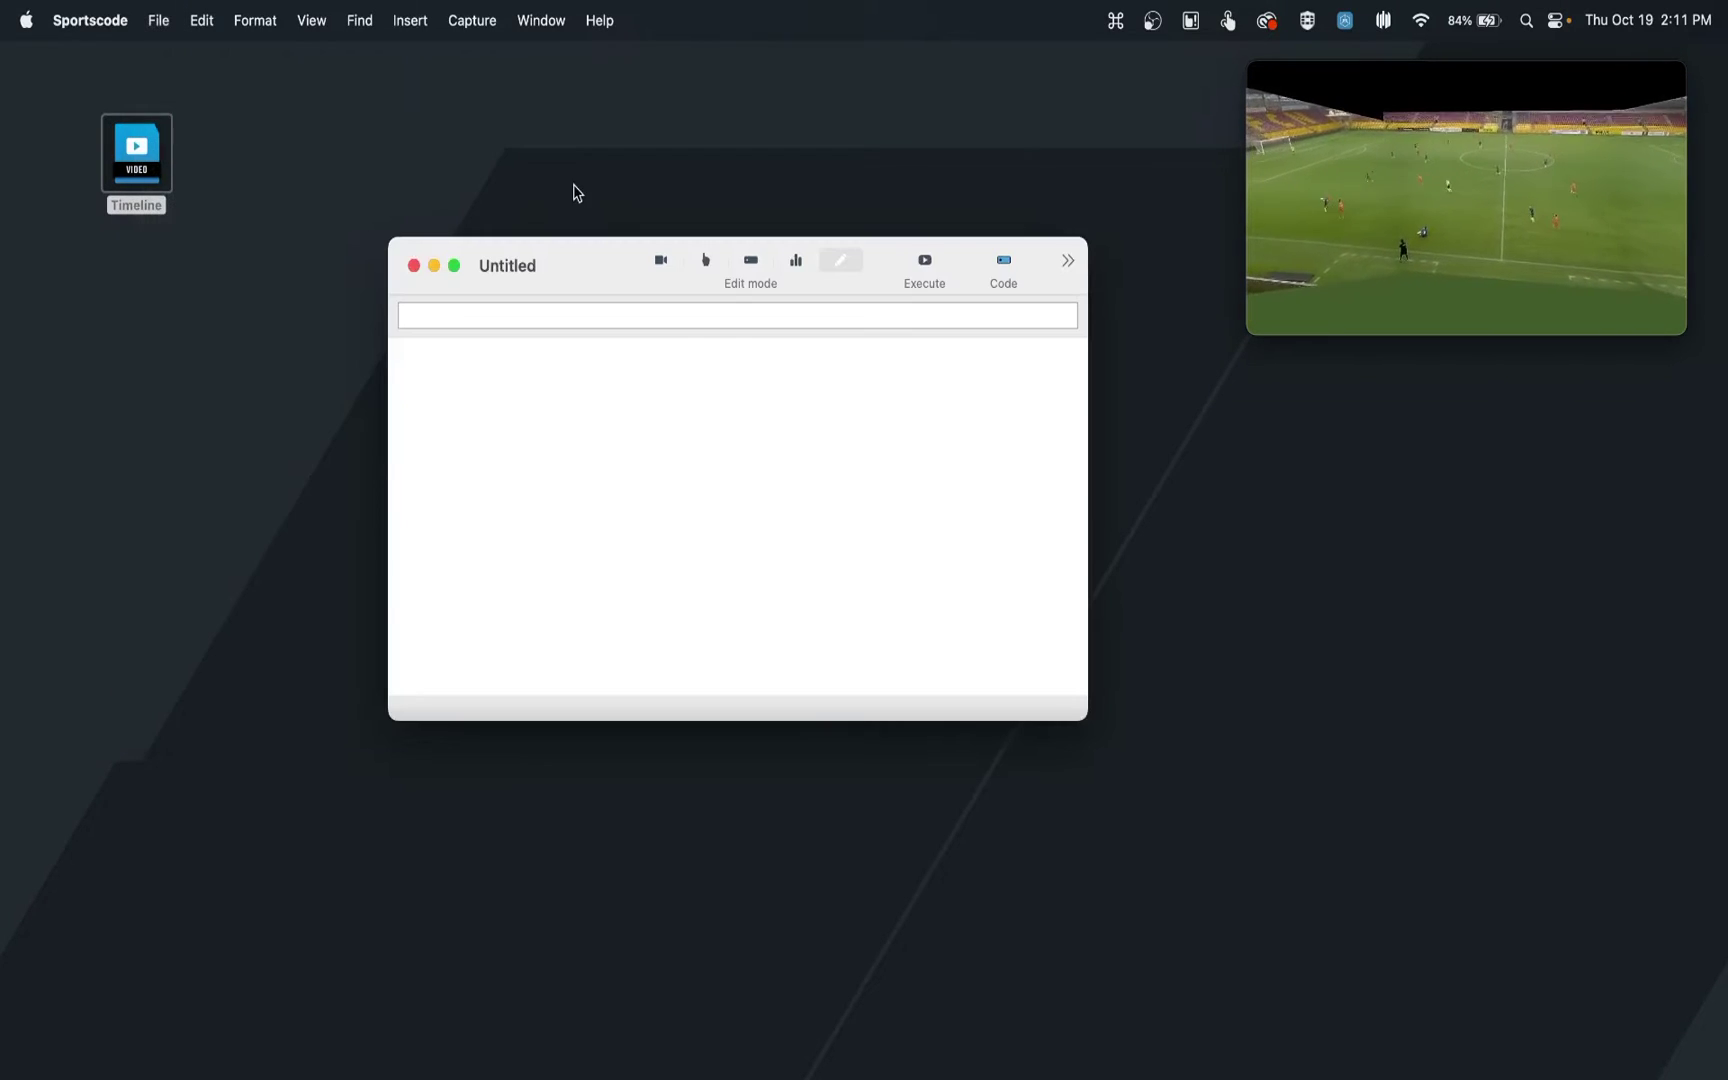
Step: Move the Untitled code window left and resize it larger
{"action": "left_click", "coordinate": [594, 274]}
{"action": "left_click_drag", "start_coordinate": [594, 274], "coordinate": [386, 272]}
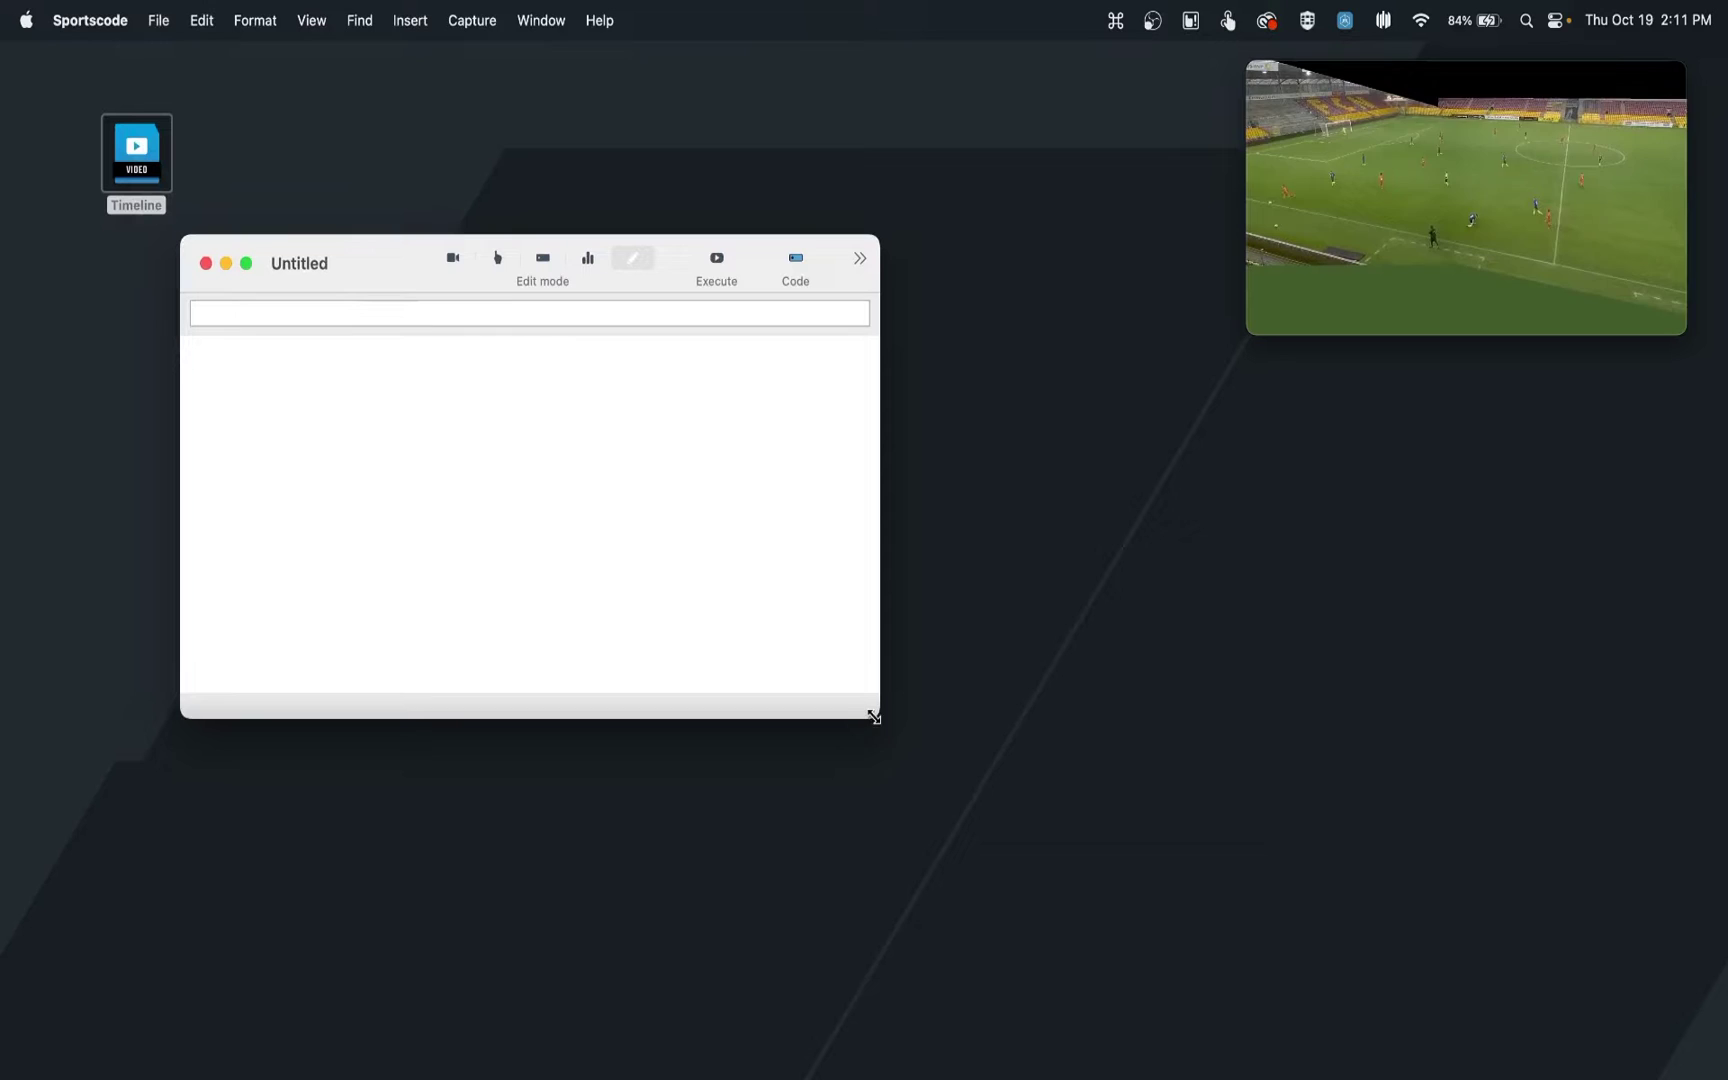
{"action": "left_click_drag", "start_coordinate": [876, 716], "coordinate": [1161, 968]}
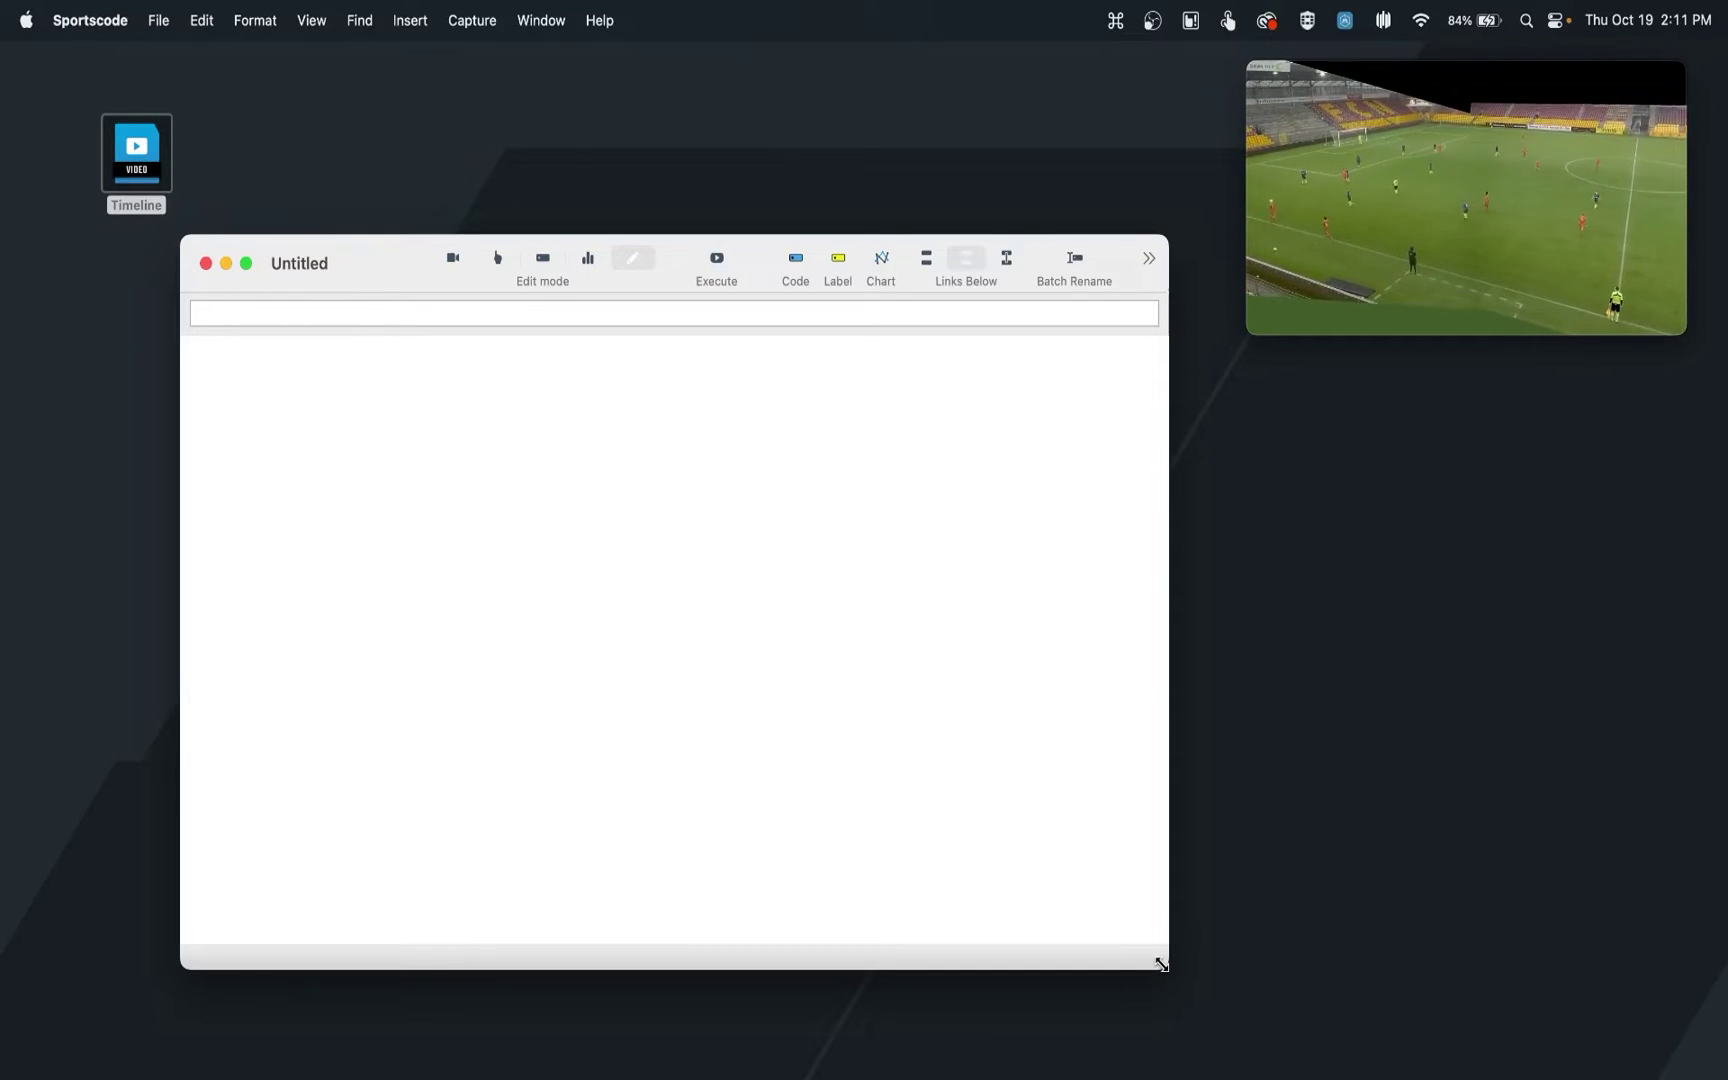
{"action": "left_click", "coordinate": [633, 265]}
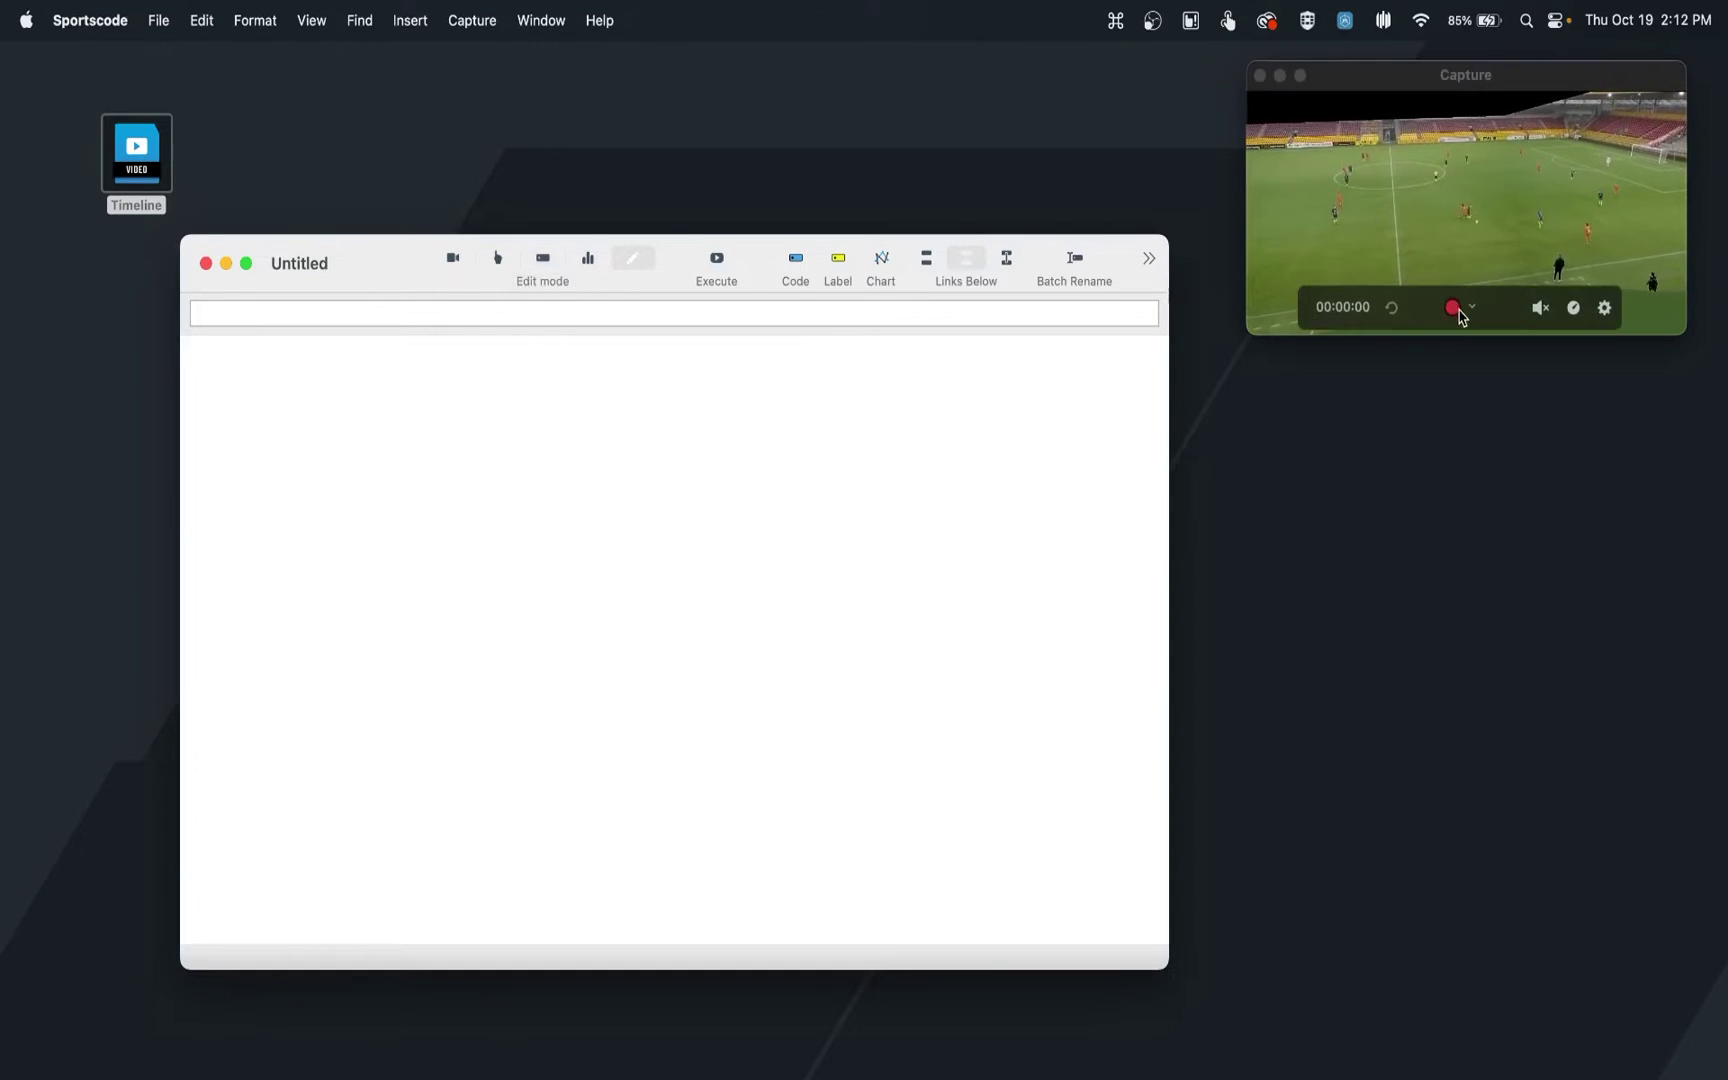
Step: Start a new capture named Test, saved to the Desktop
{"action": "left_click", "coordinate": [1453, 308]}
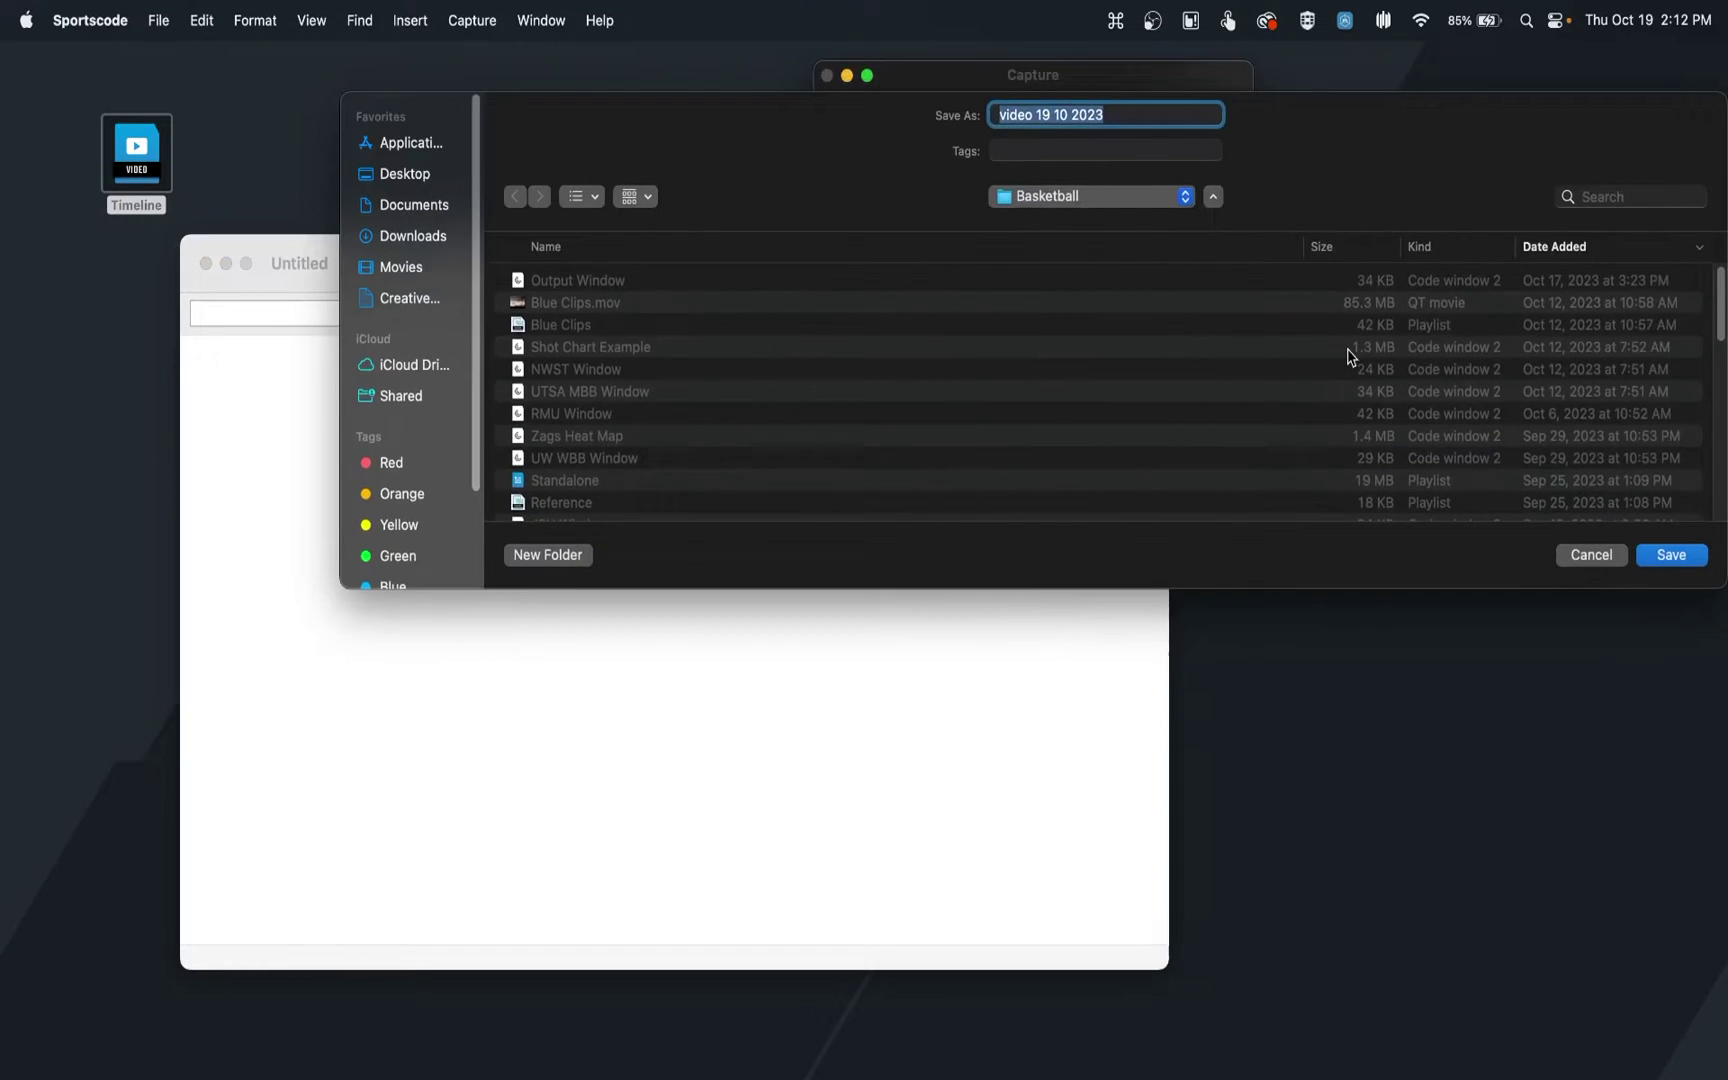
{"action": "type", "text": "Test"}
{"action": "left_click", "coordinate": [405, 178]}
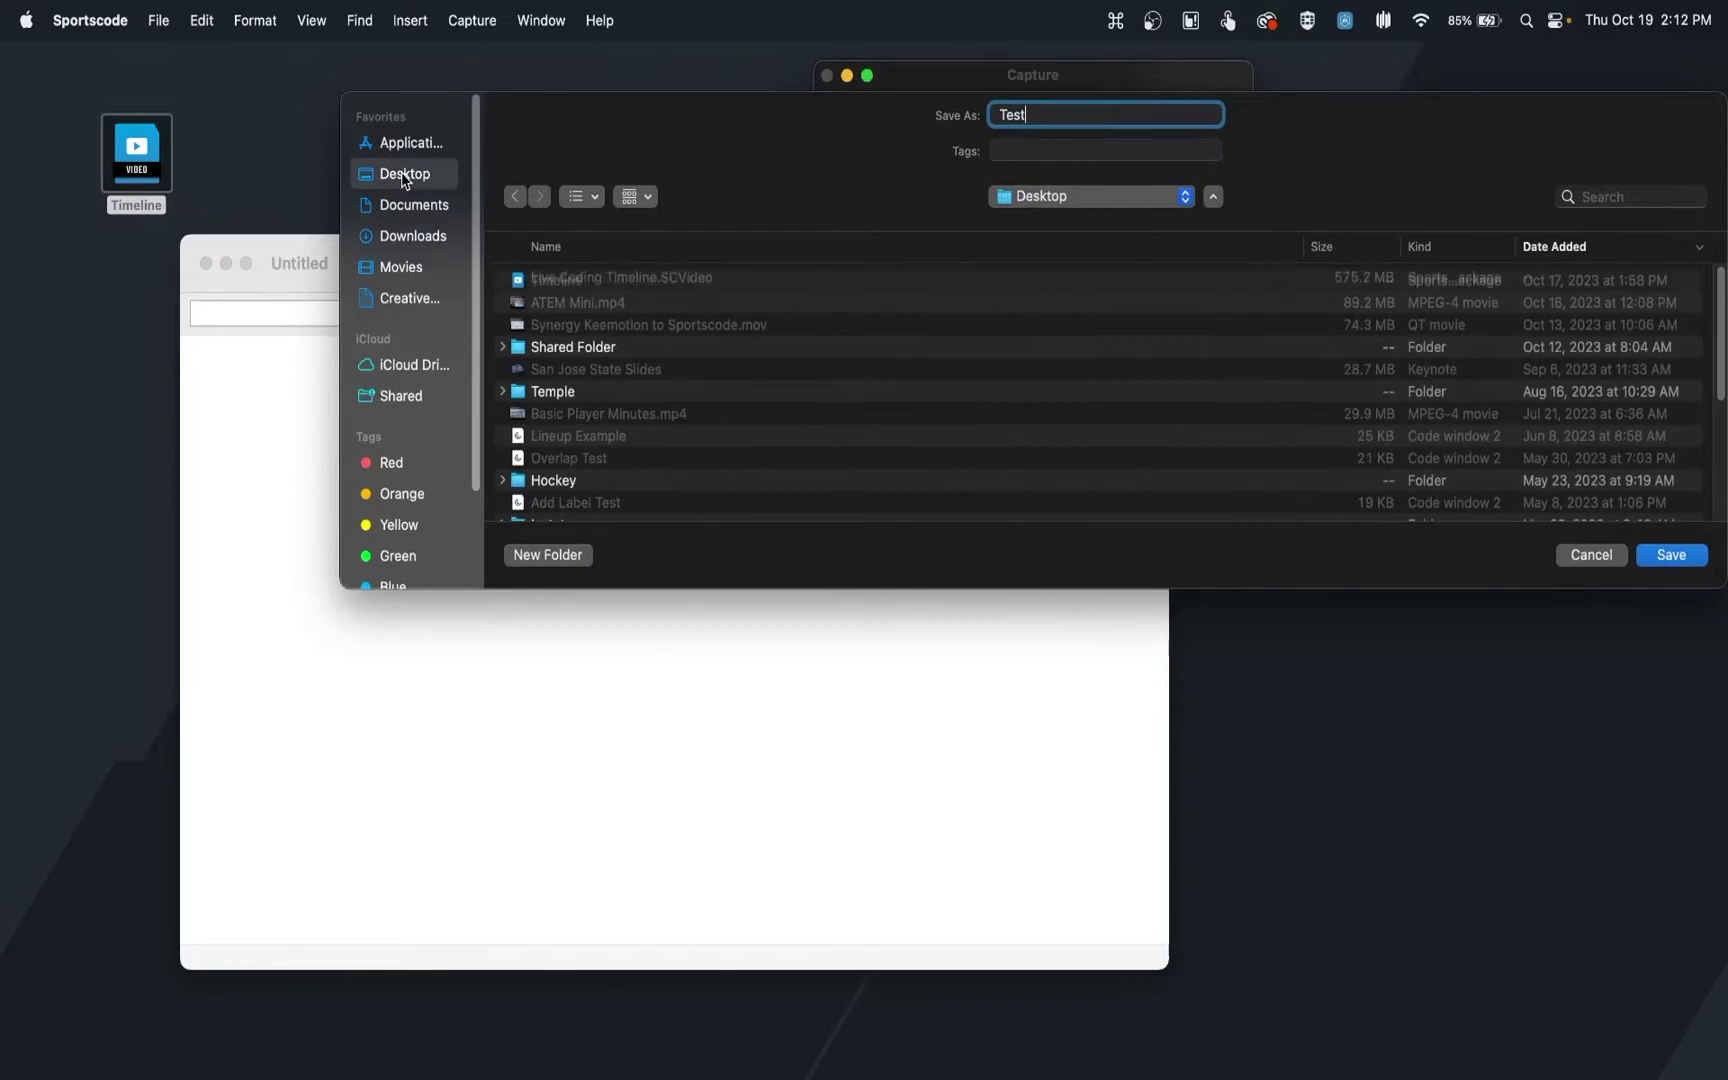
{"action": "key", "text": "Return"}
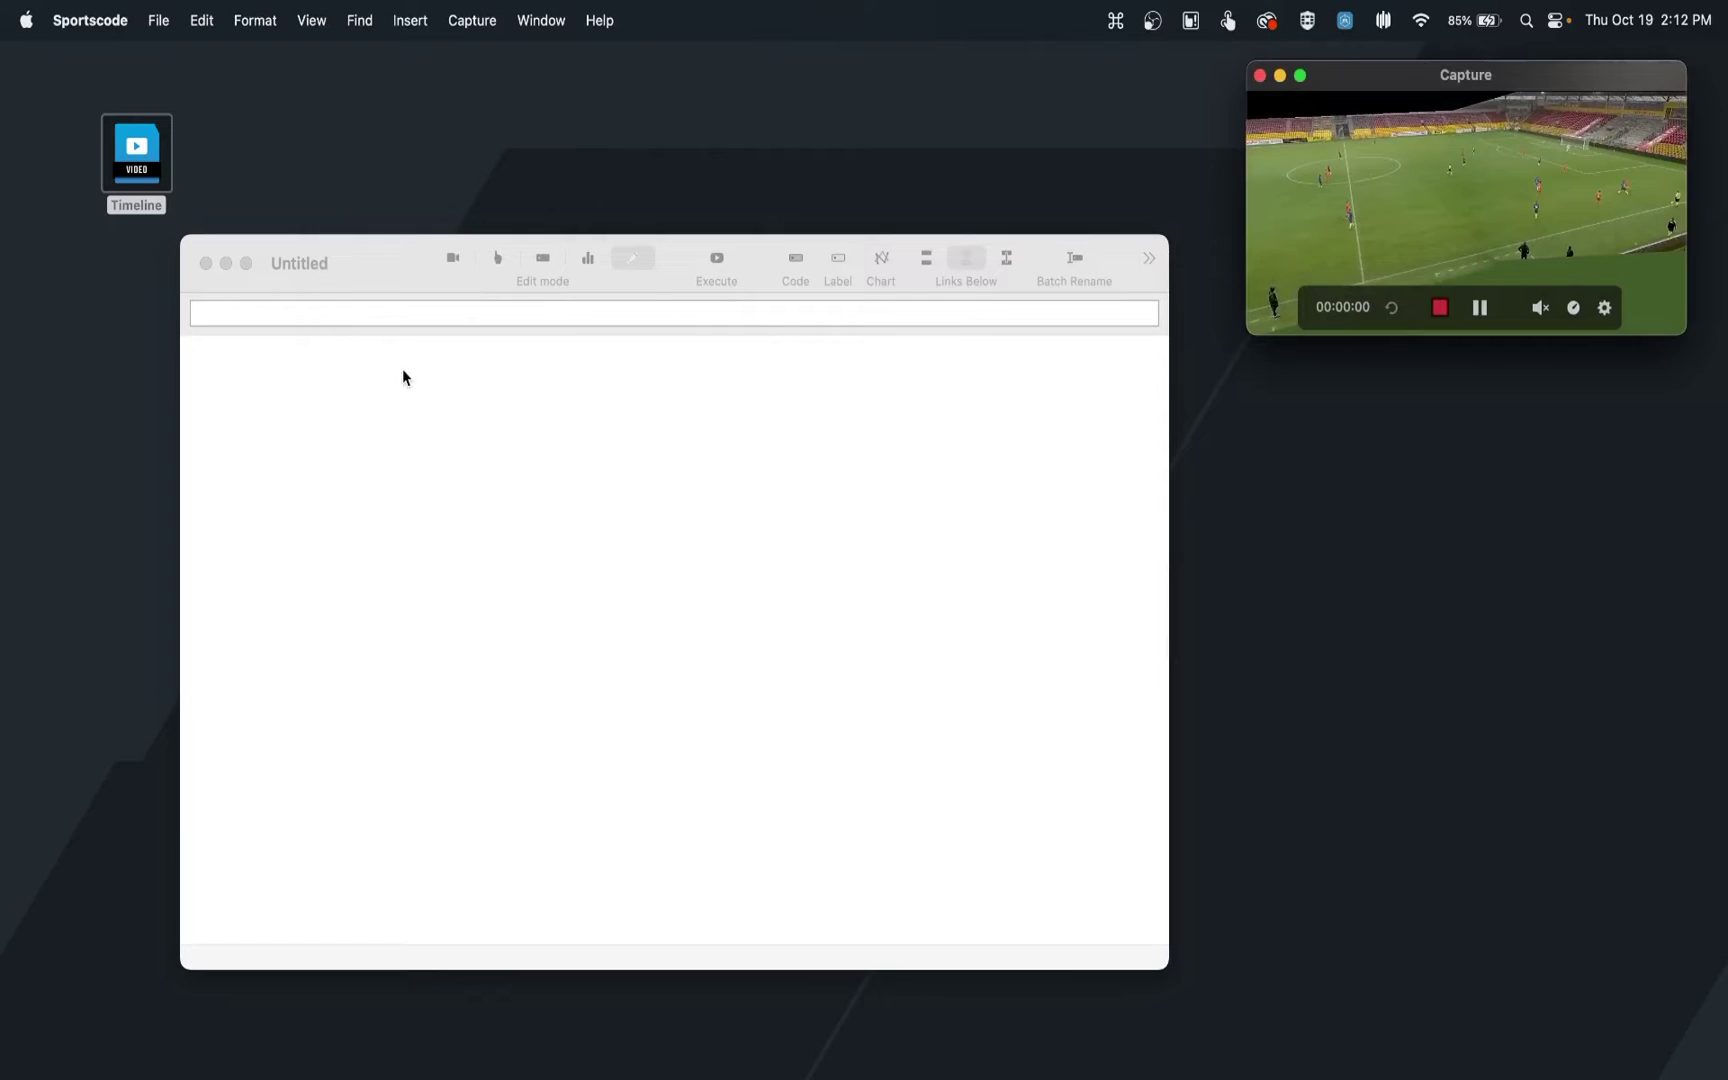
Step: Add code button Button 001 to the code window and switch to Capture mode
{"action": "left_click_drag", "start_coordinate": [370, 263], "coordinate": [417, 142]}
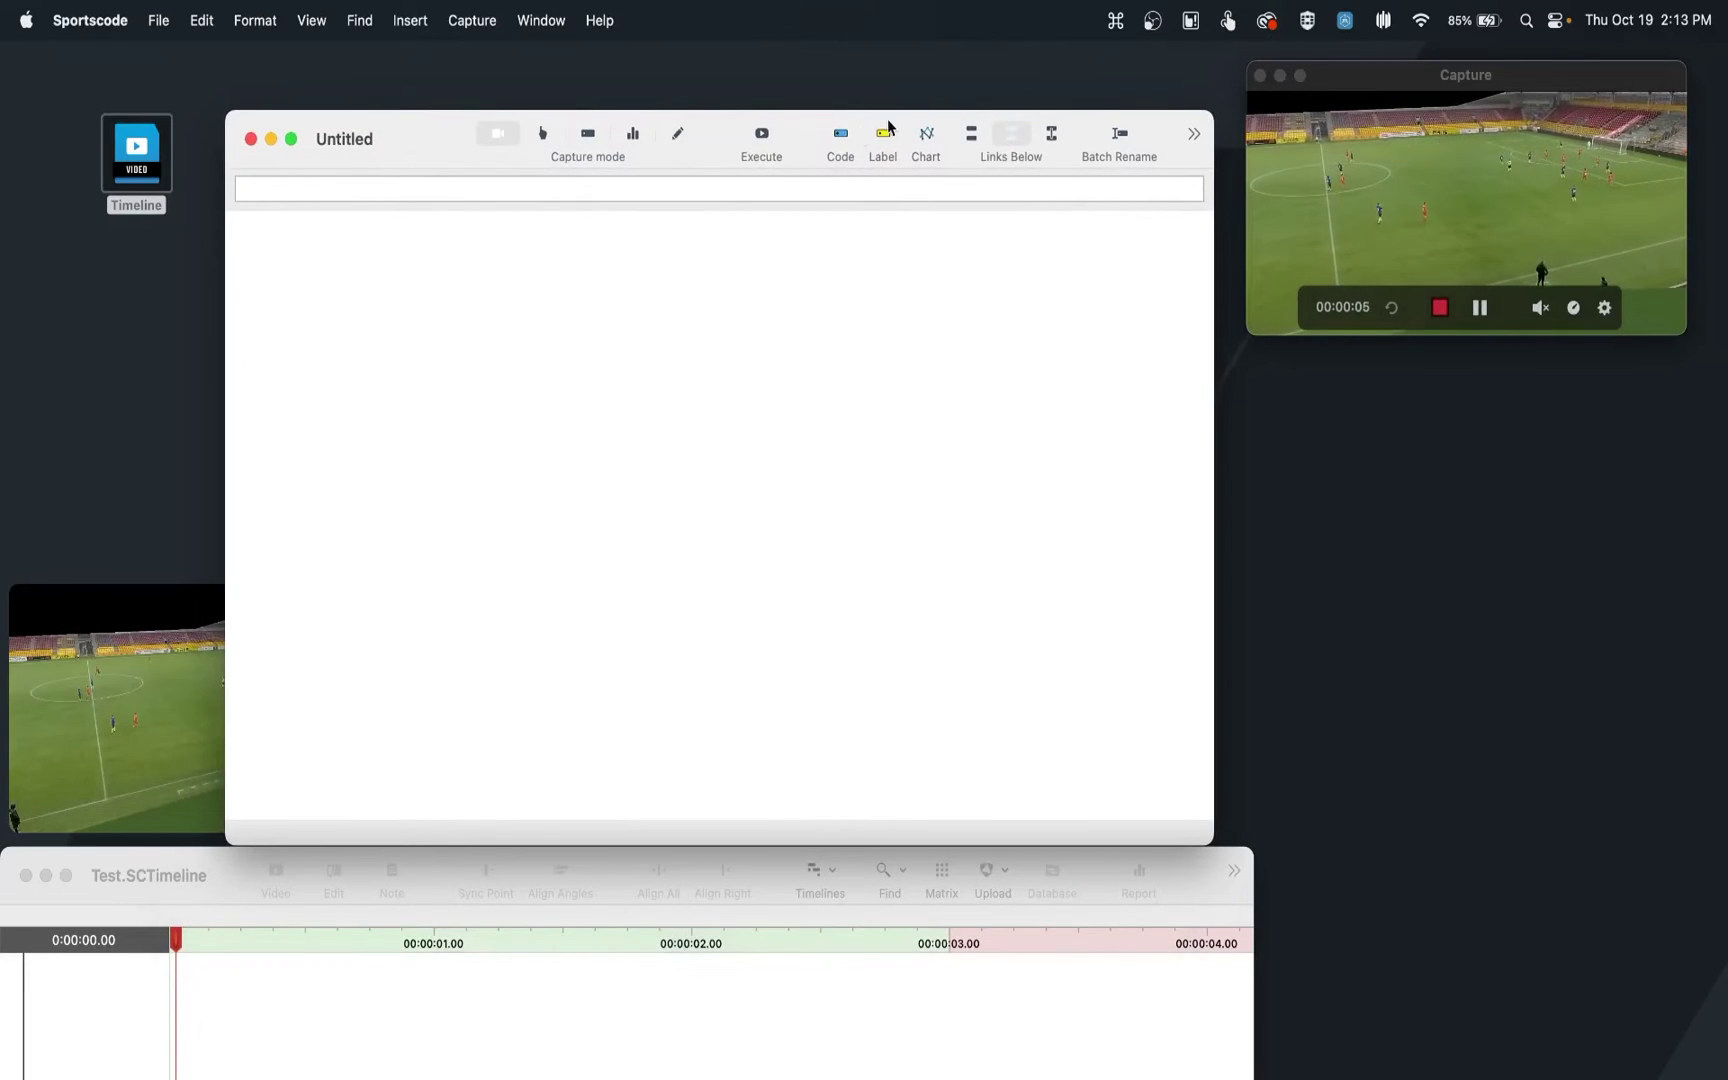
{"action": "left_click_drag", "start_coordinate": [840, 133], "coordinate": [337, 258]}
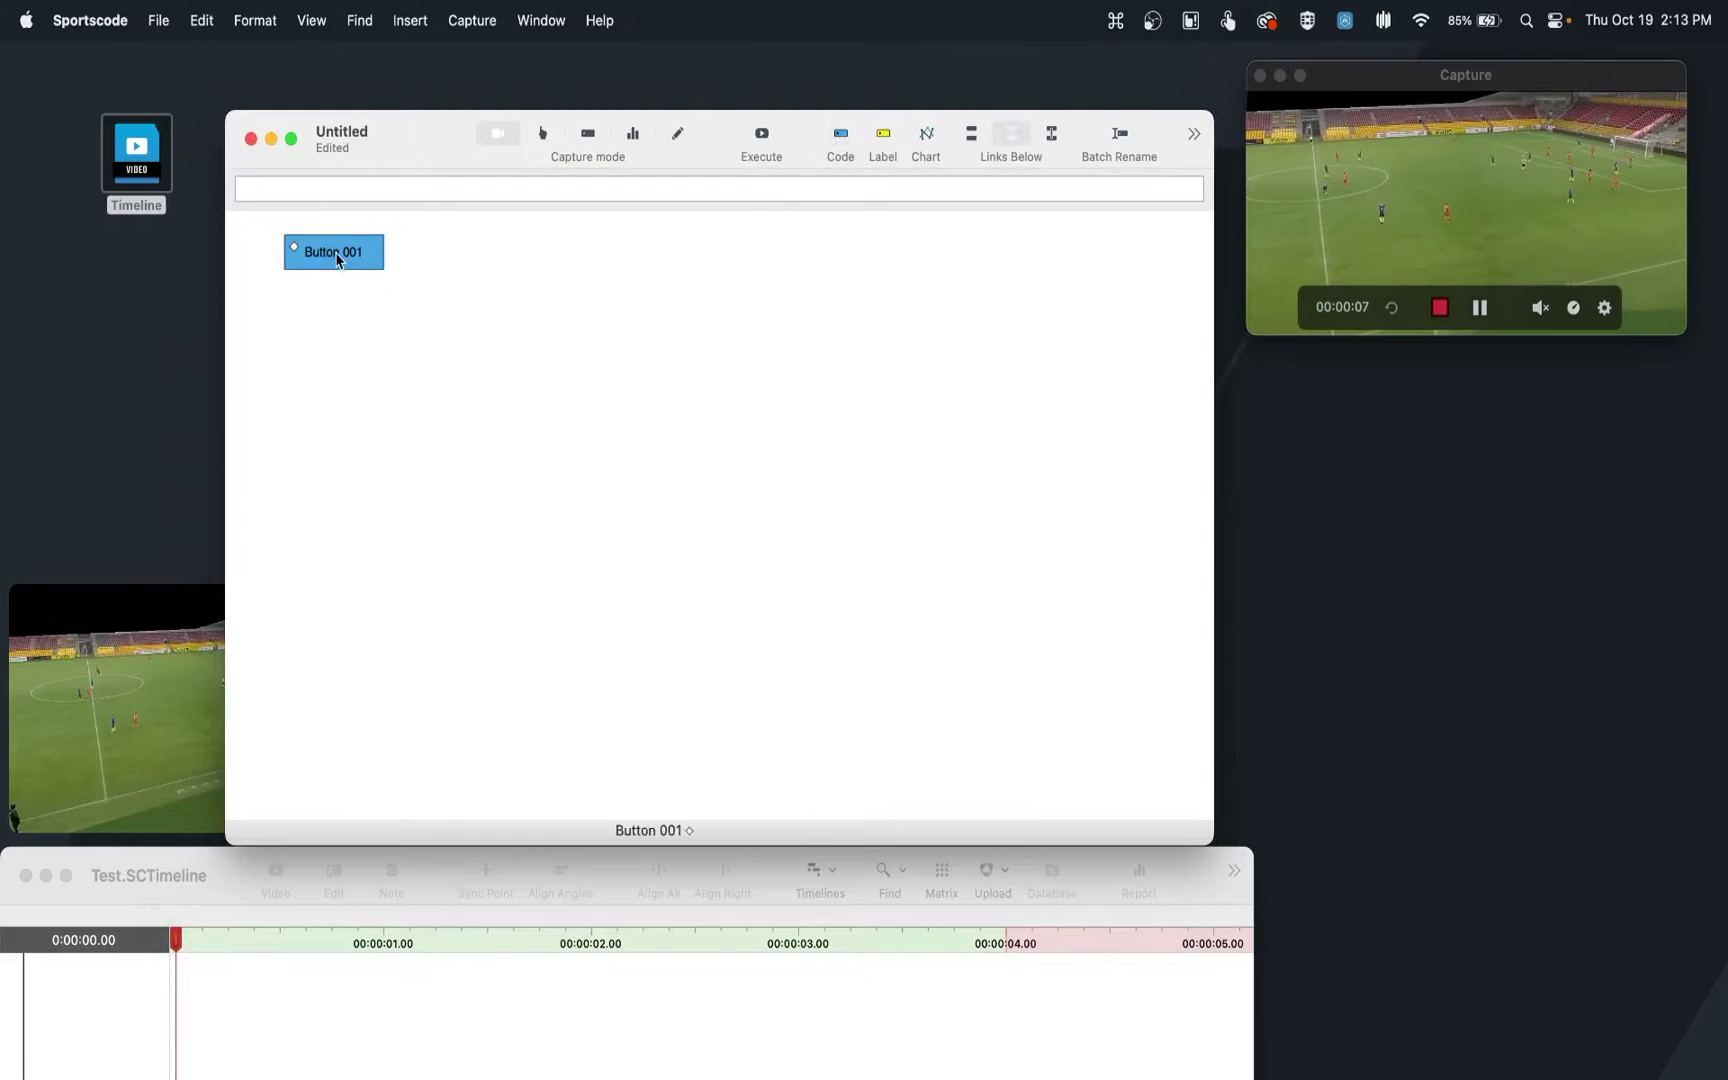
{"action": "left_click_drag", "start_coordinate": [434, 125], "coordinate": [459, 90]}
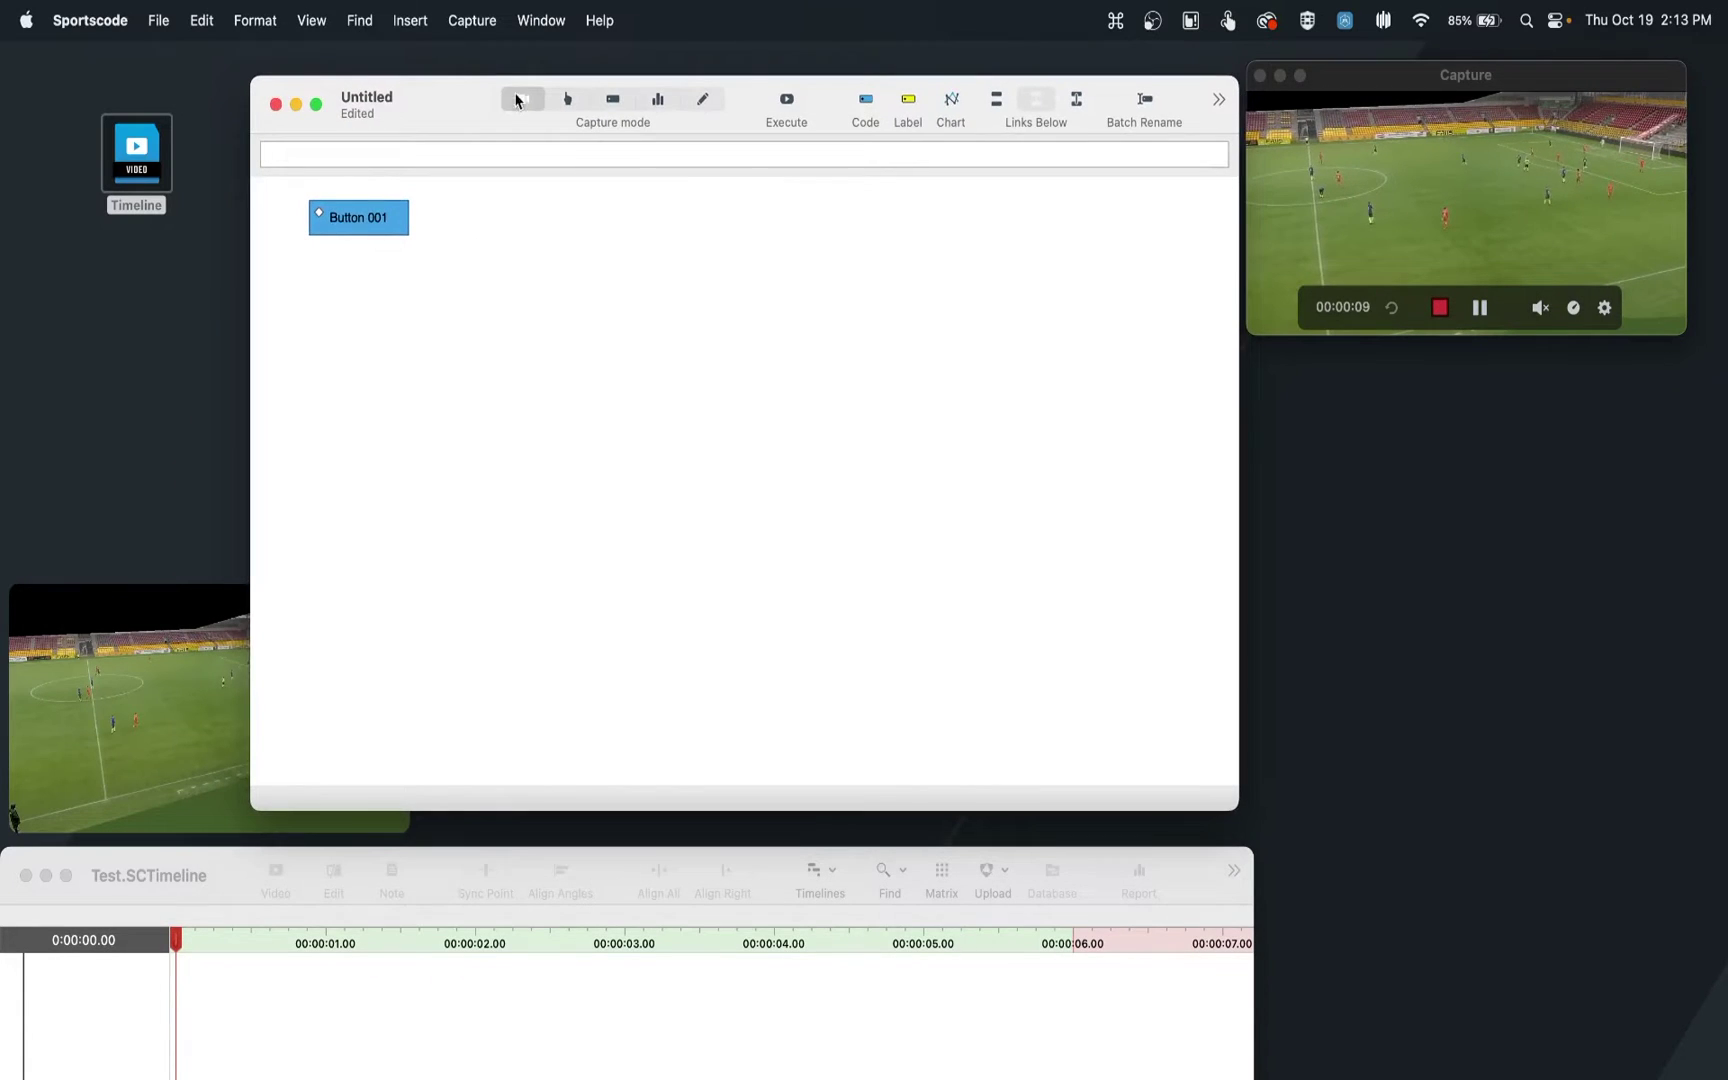
{"action": "left_click", "coordinate": [566, 100]}
{"action": "left_click", "coordinate": [370, 222]}
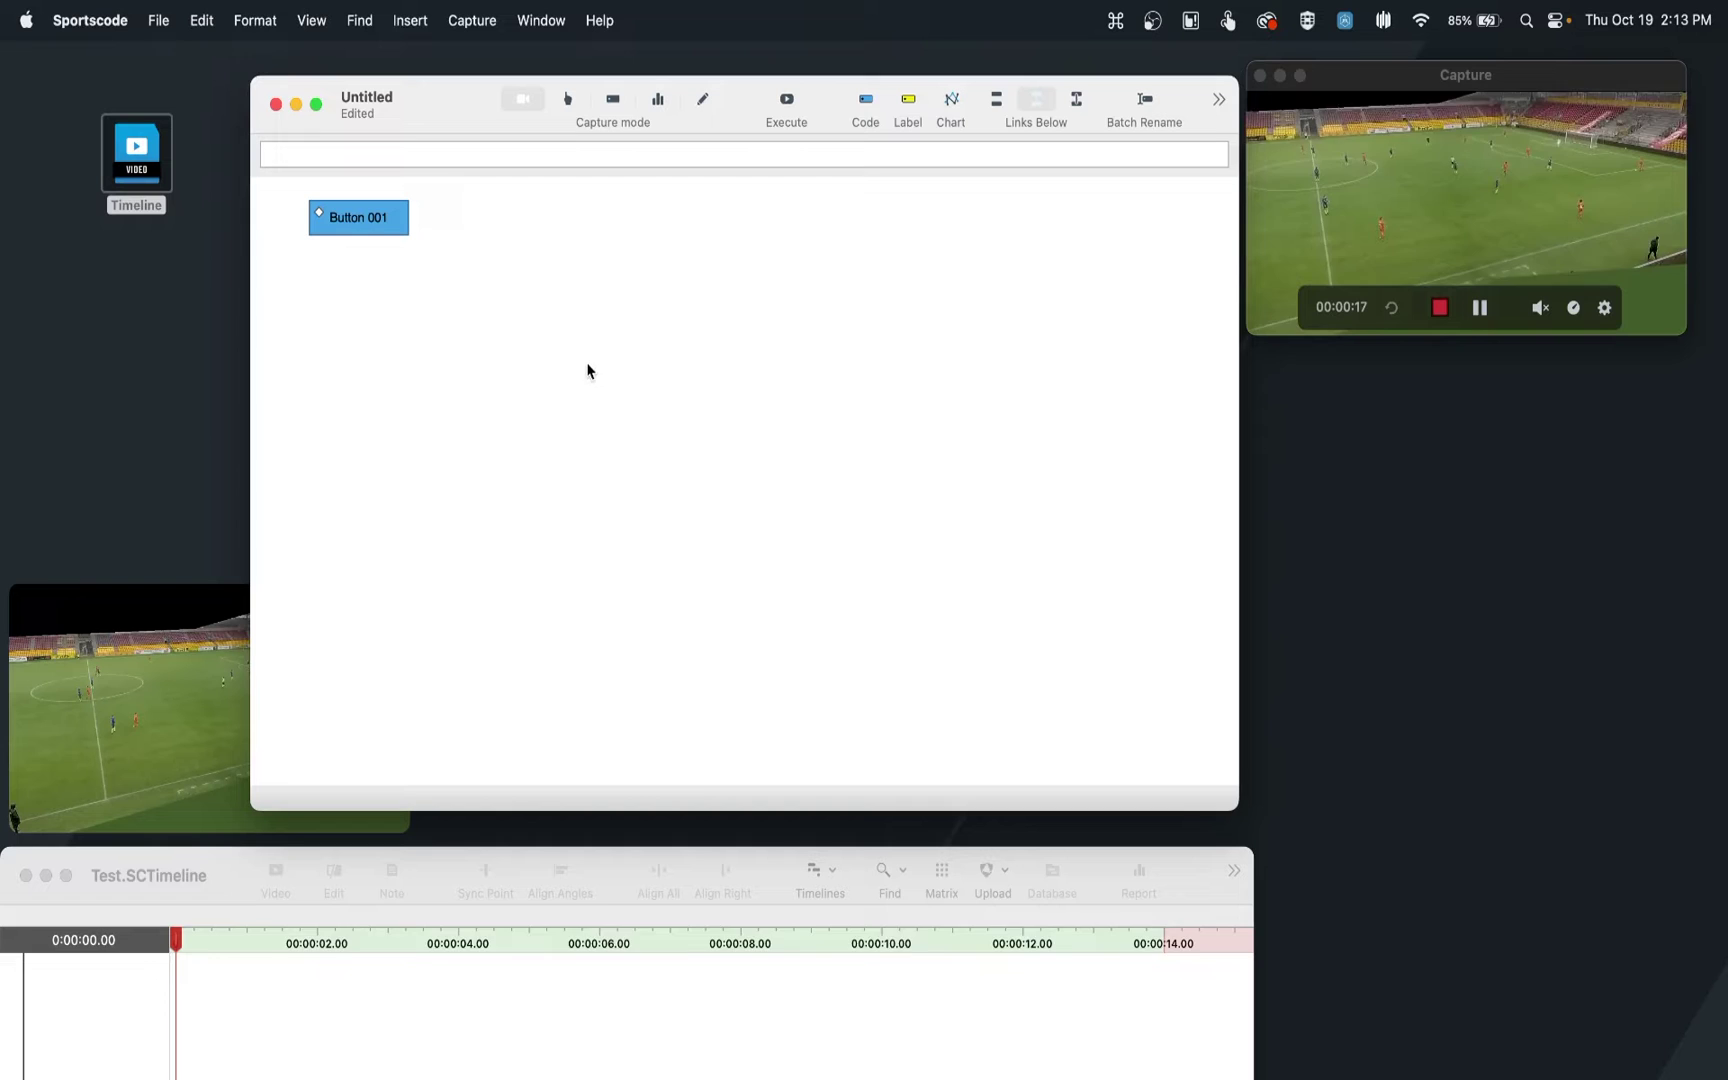
Step: Code a Button 001 instance, then move the code window right into Code mode
{"action": "left_click", "coordinate": [365, 218]}
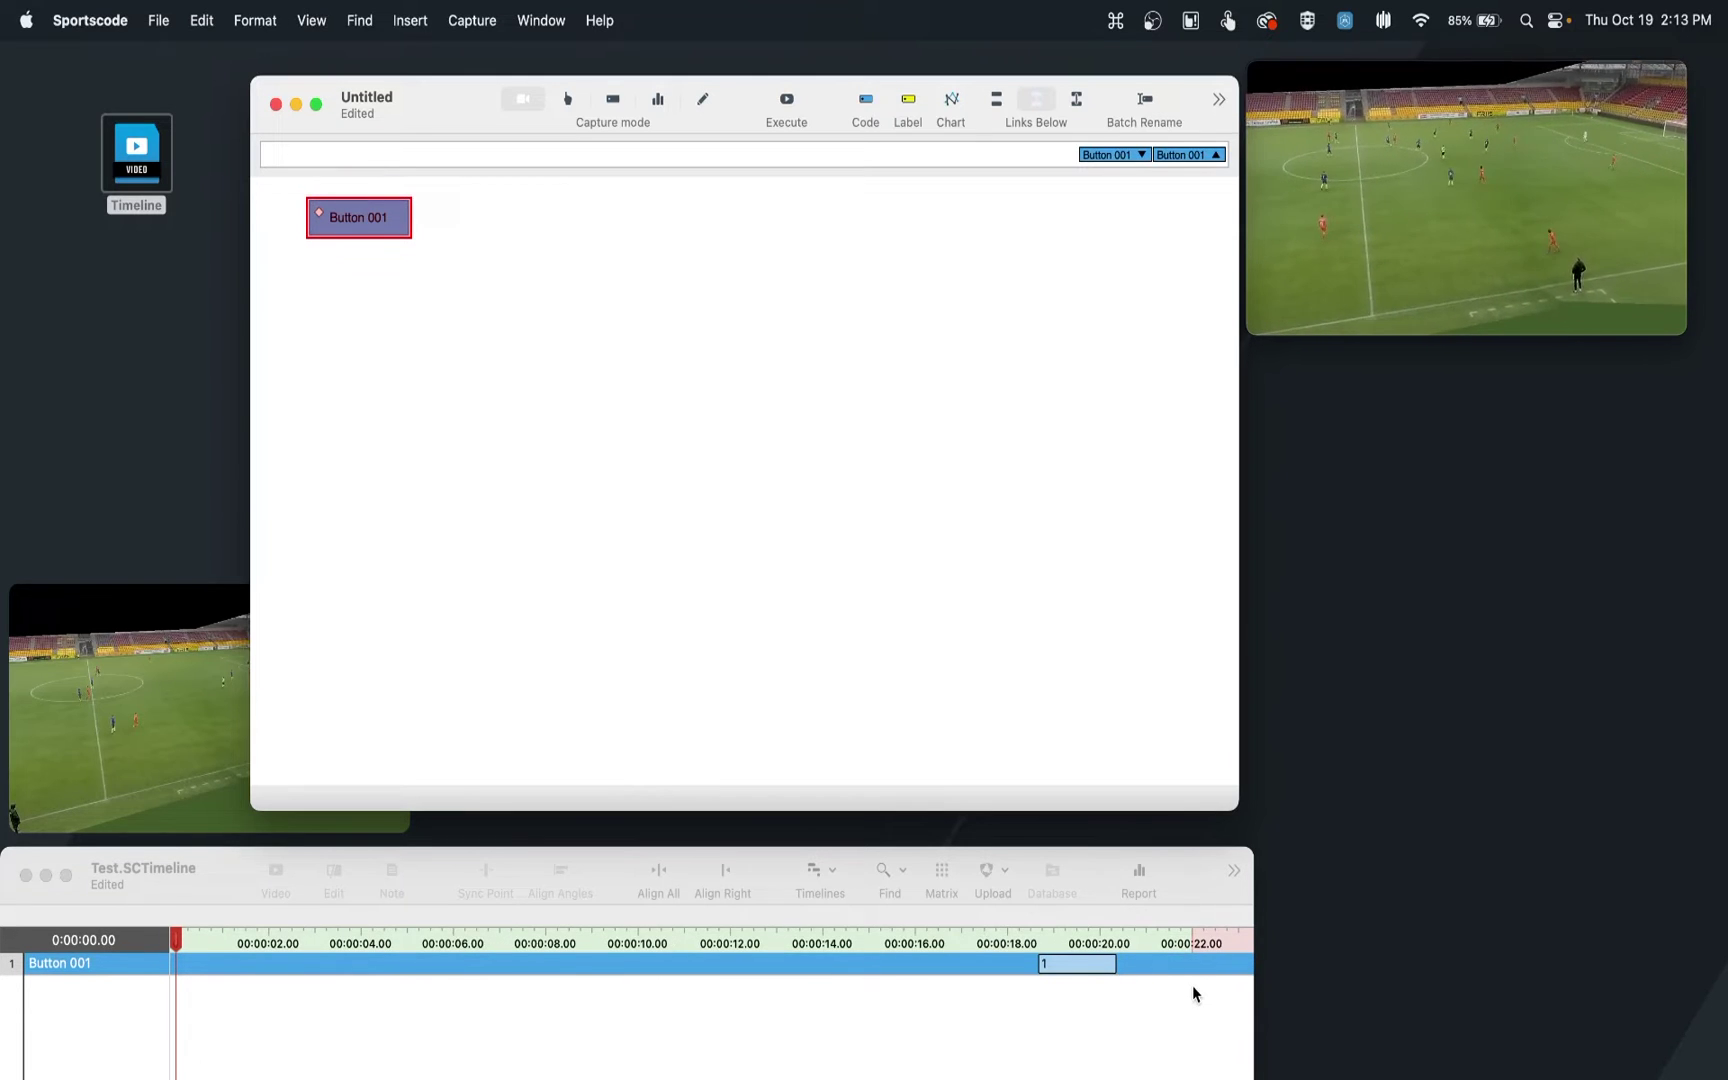
{"action": "left_click_drag", "start_coordinate": [434, 101], "coordinate": [836, 87]}
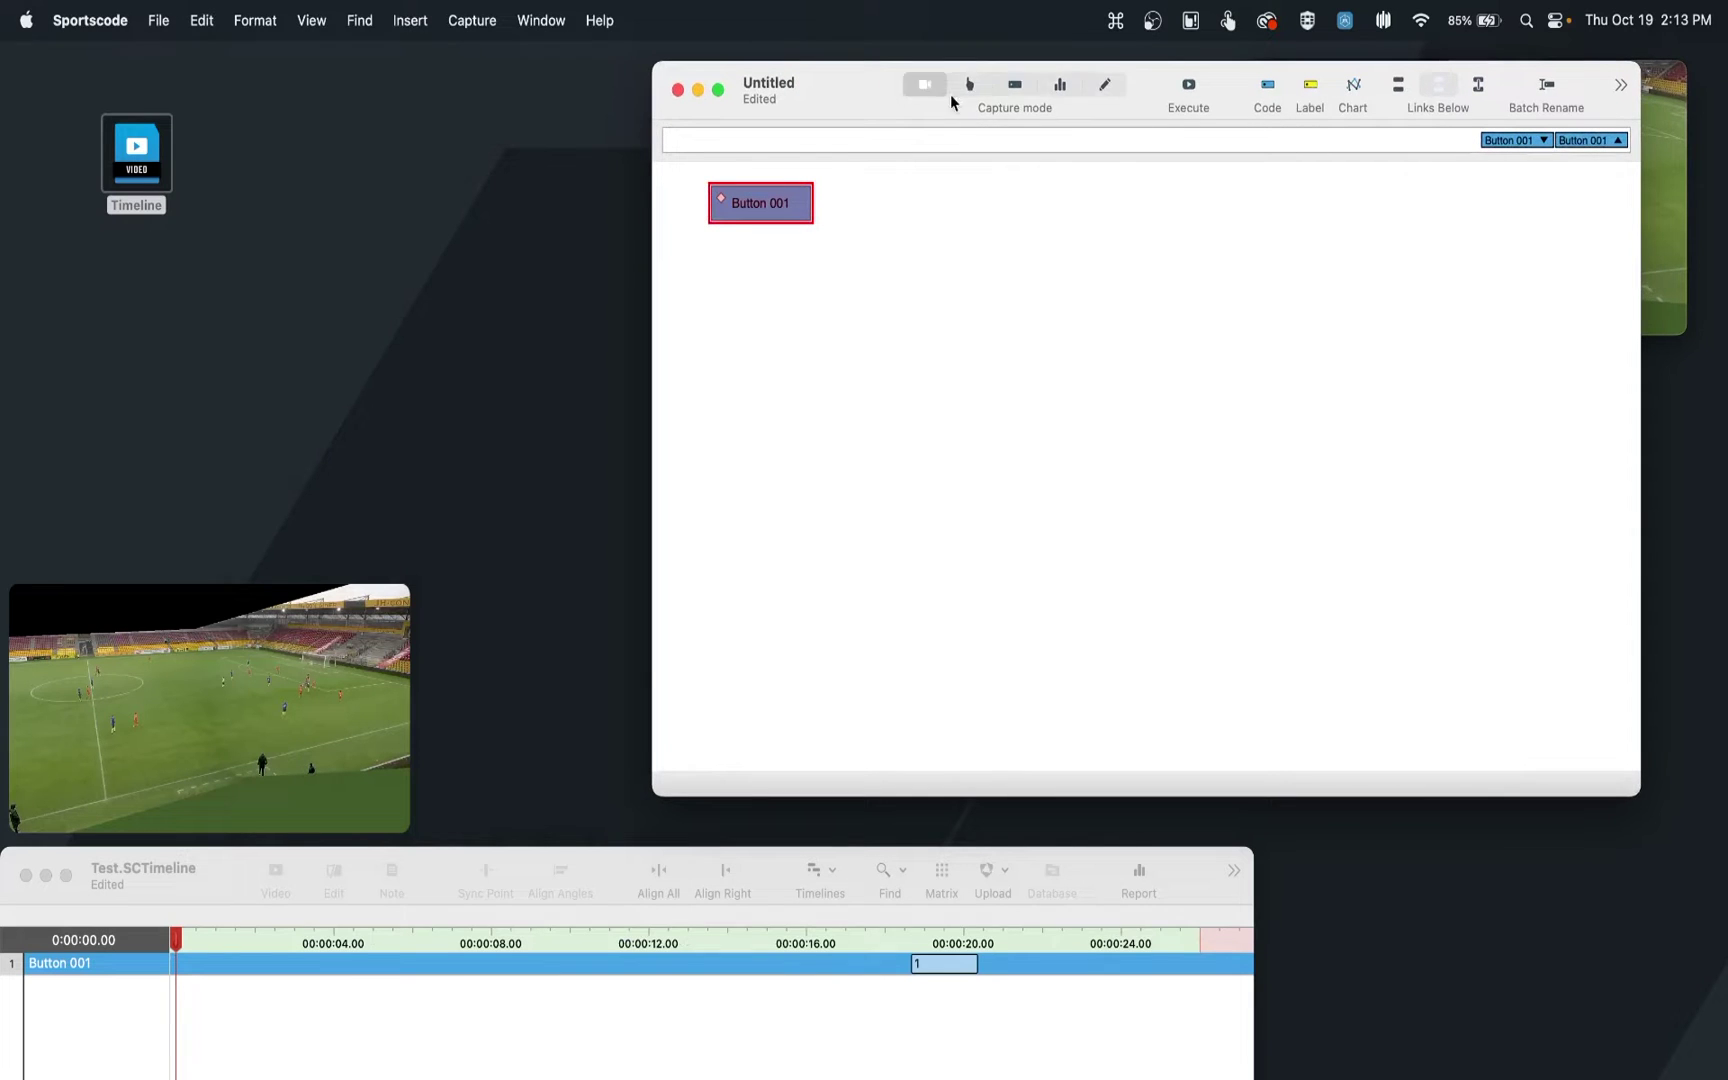
{"action": "left_click", "coordinate": [967, 87]}
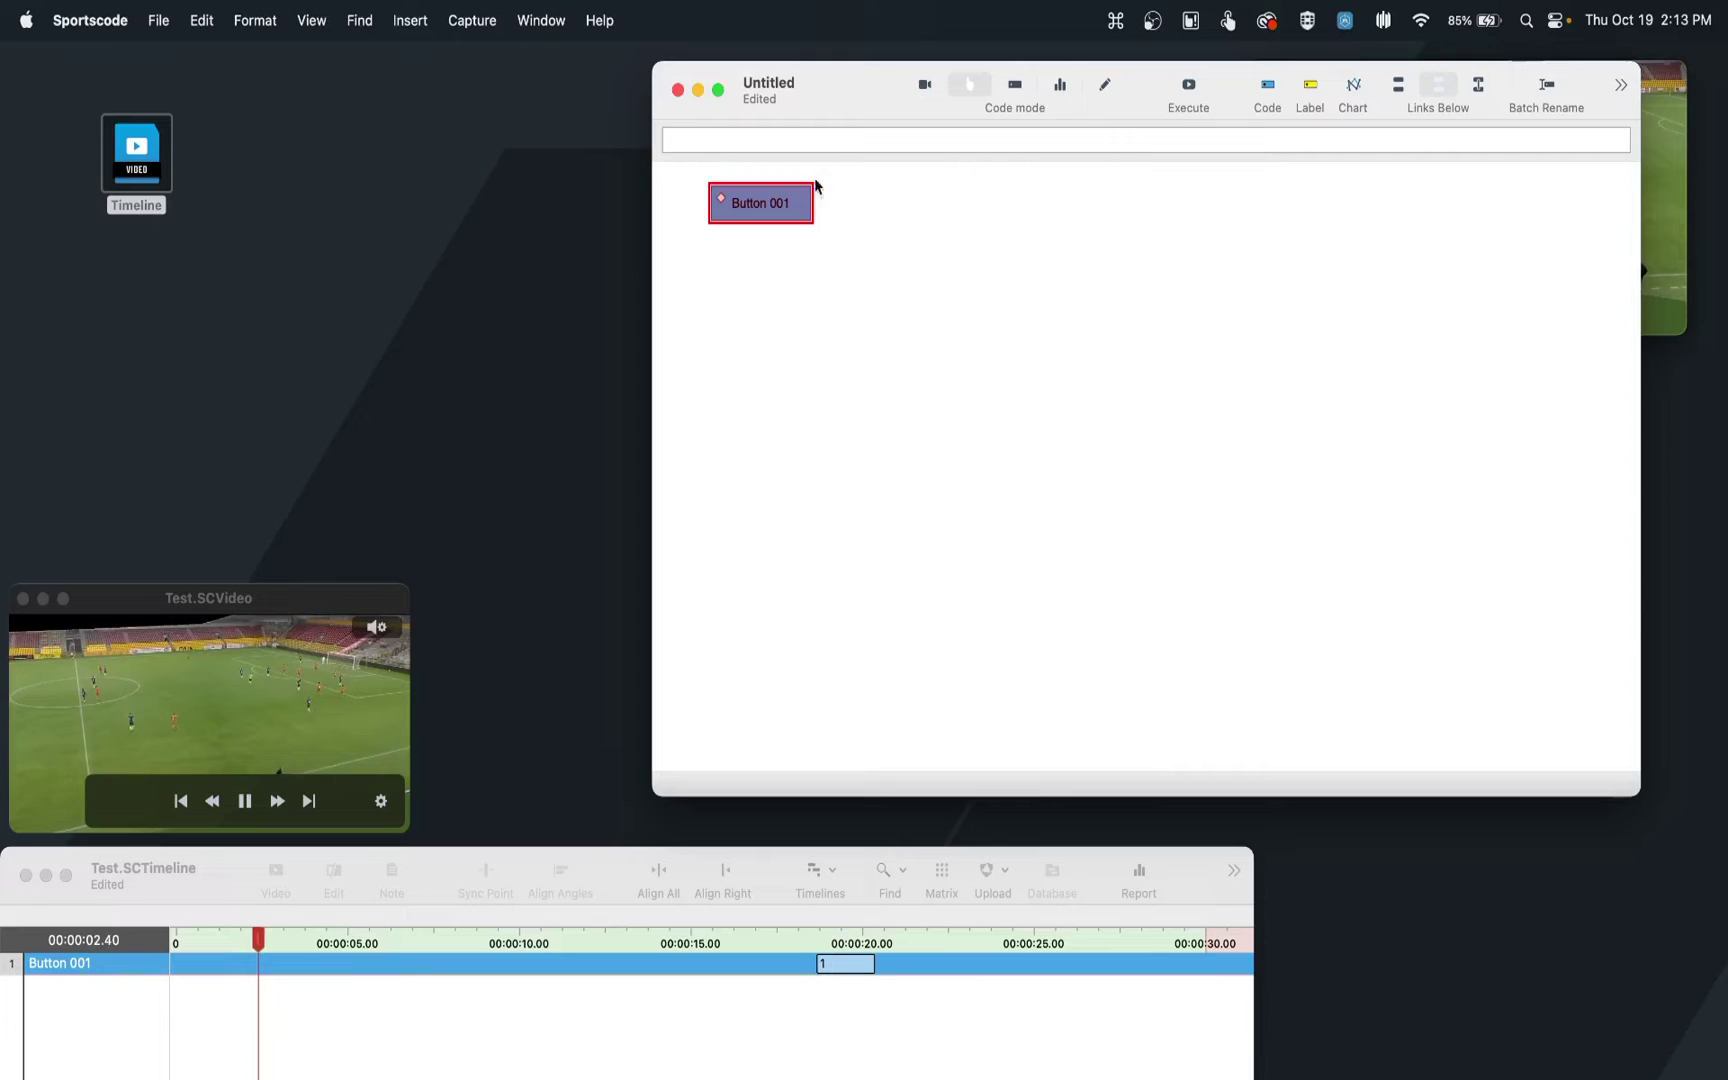
Step: Code another Button 001 clip from start to end, then stop the Test capture
{"action": "left_click", "coordinate": [790, 205]}
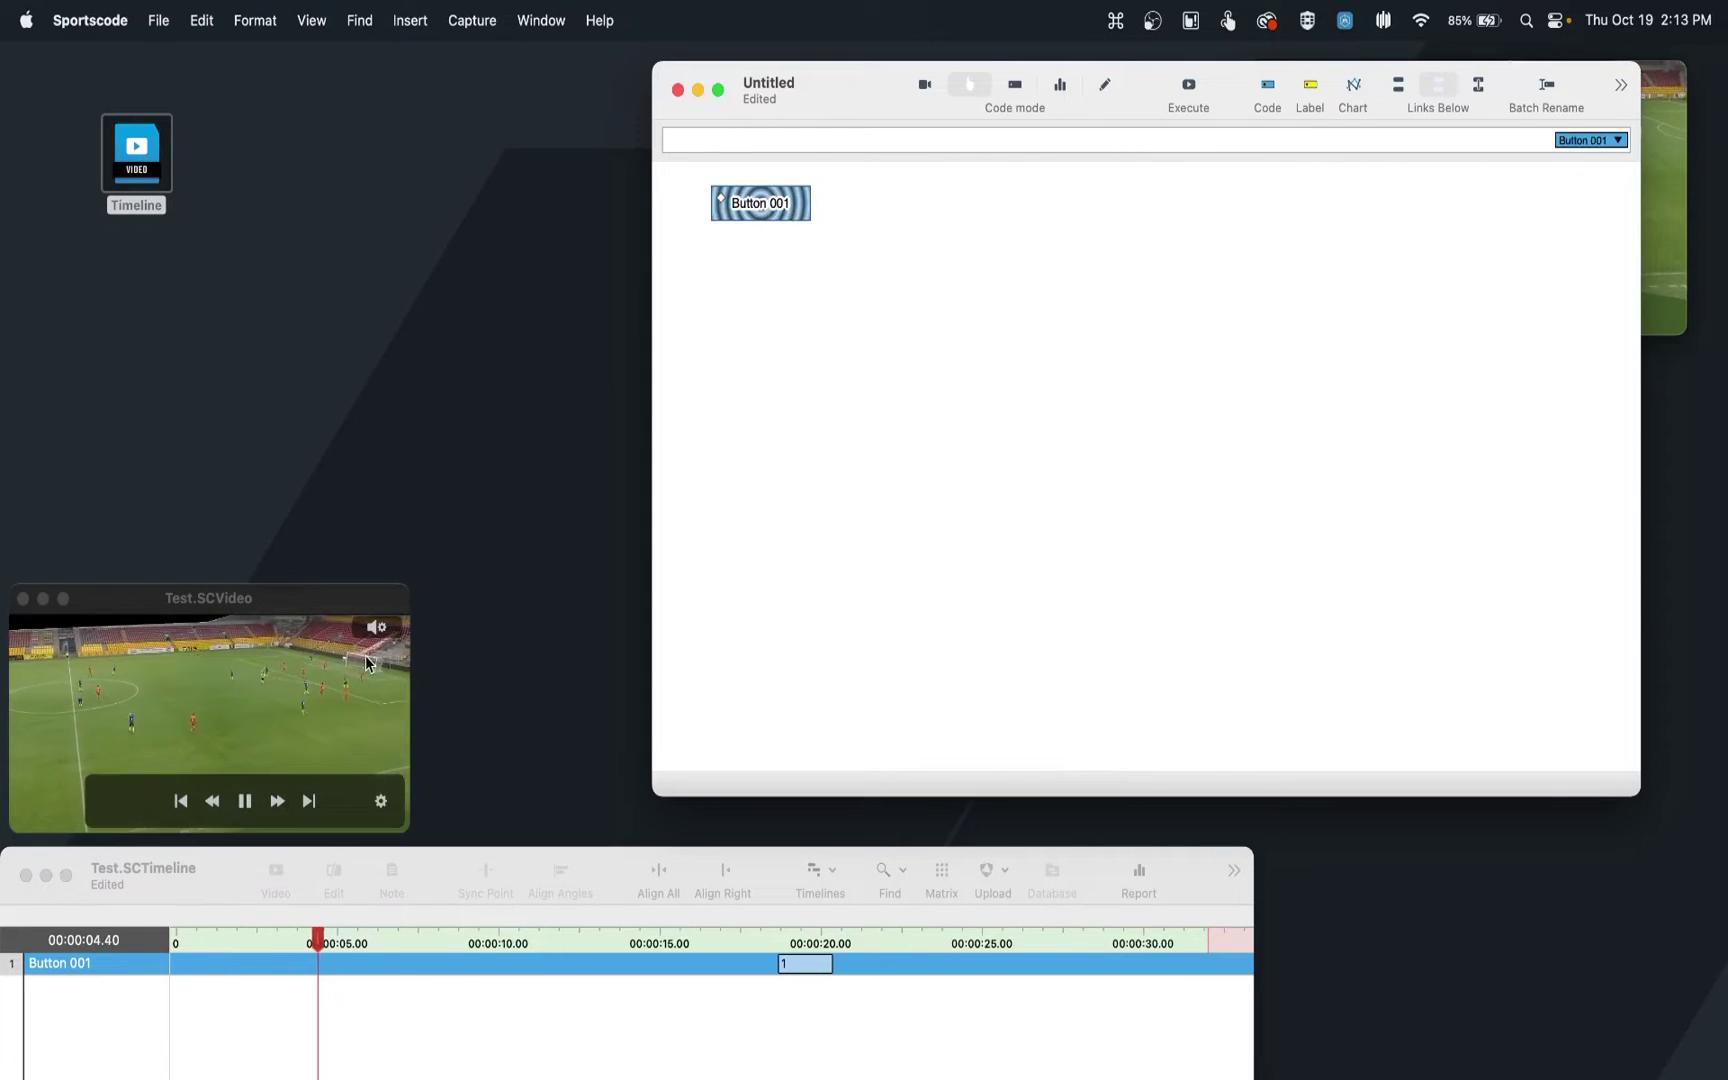
{"action": "left_click", "coordinate": [777, 208]}
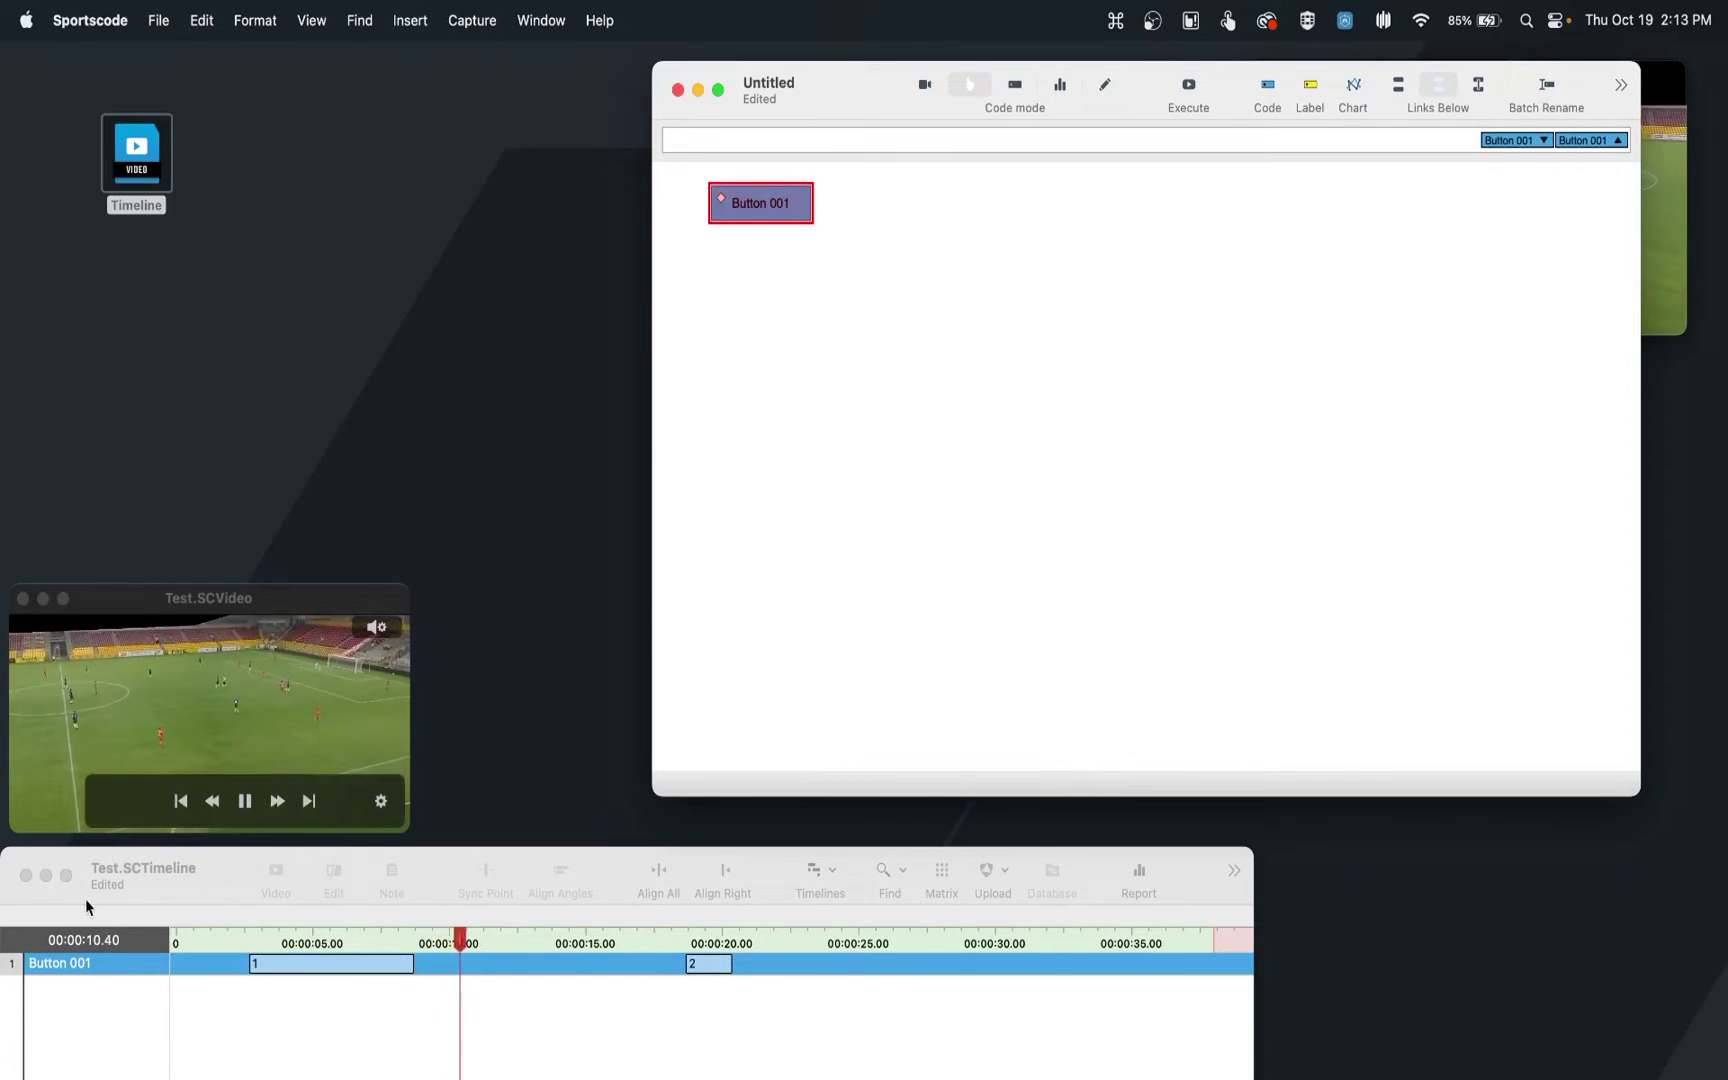
{"action": "left_click", "coordinate": [1687, 221]}
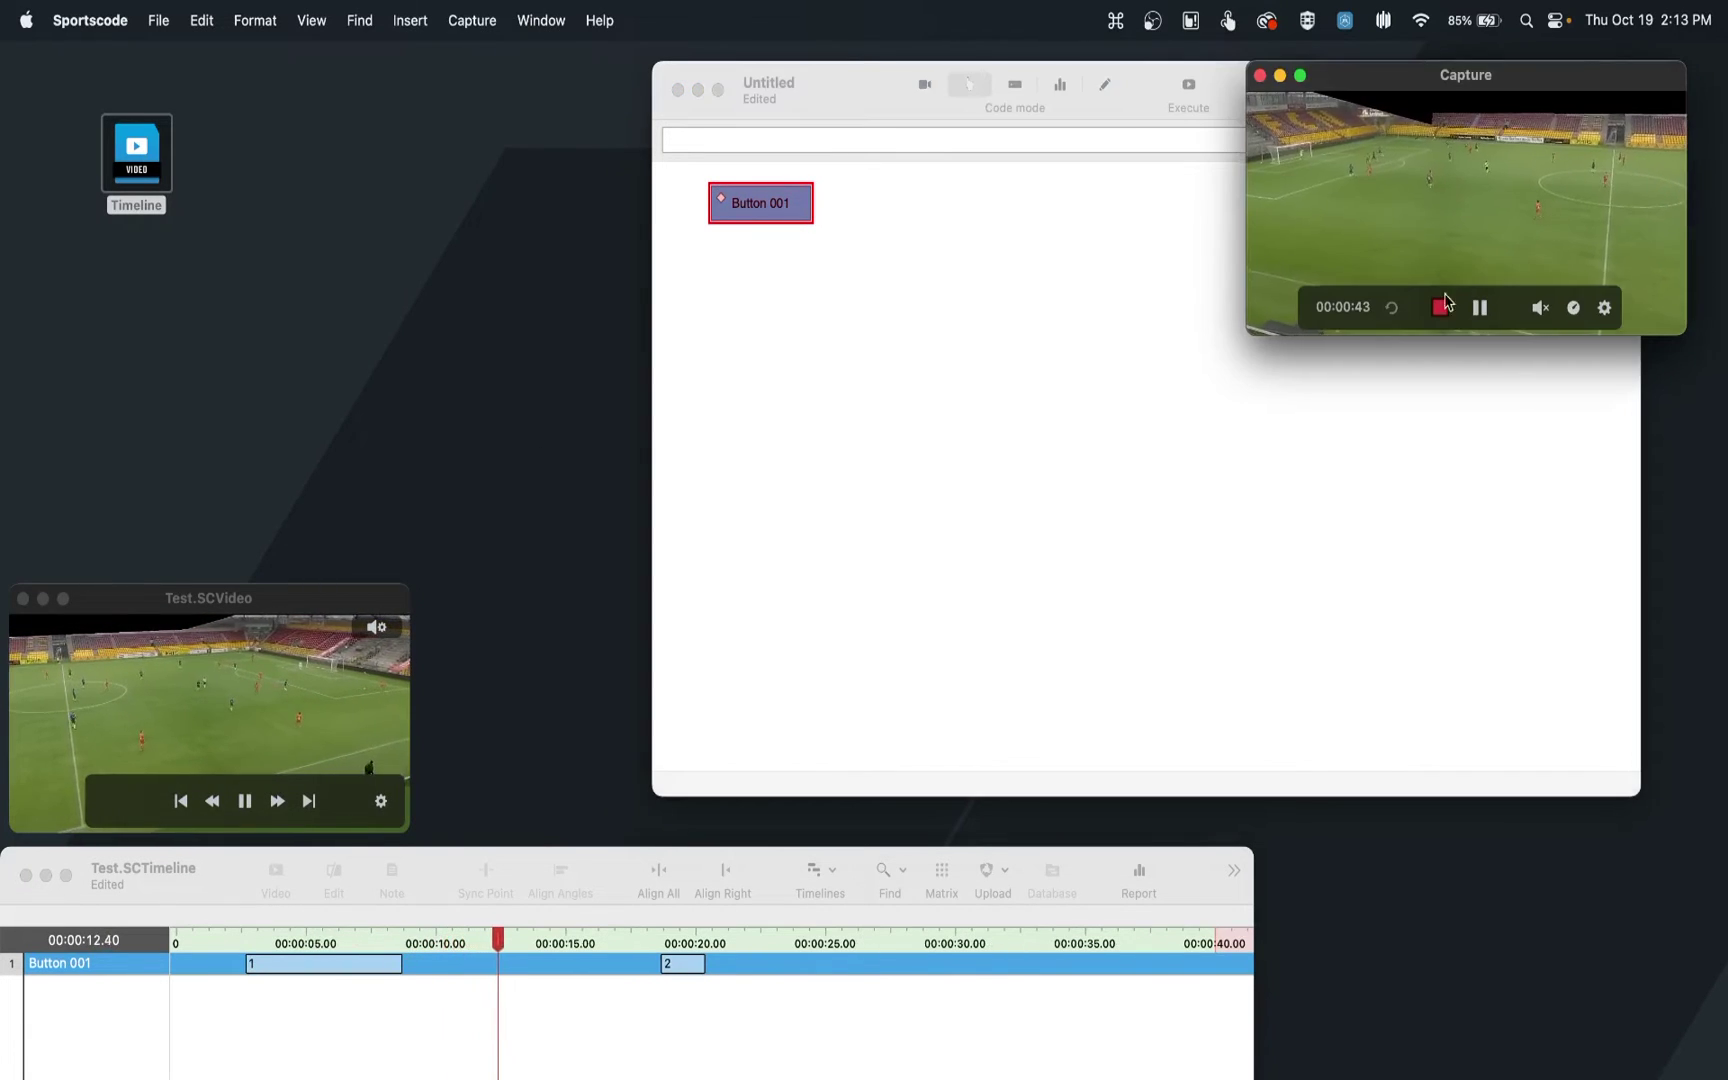
{"action": "key", "text": "super+w"}
Step: Open the saved Timeline file from the Desktop and arrange it below the code window
{"action": "left_click", "coordinate": [25, 875]}
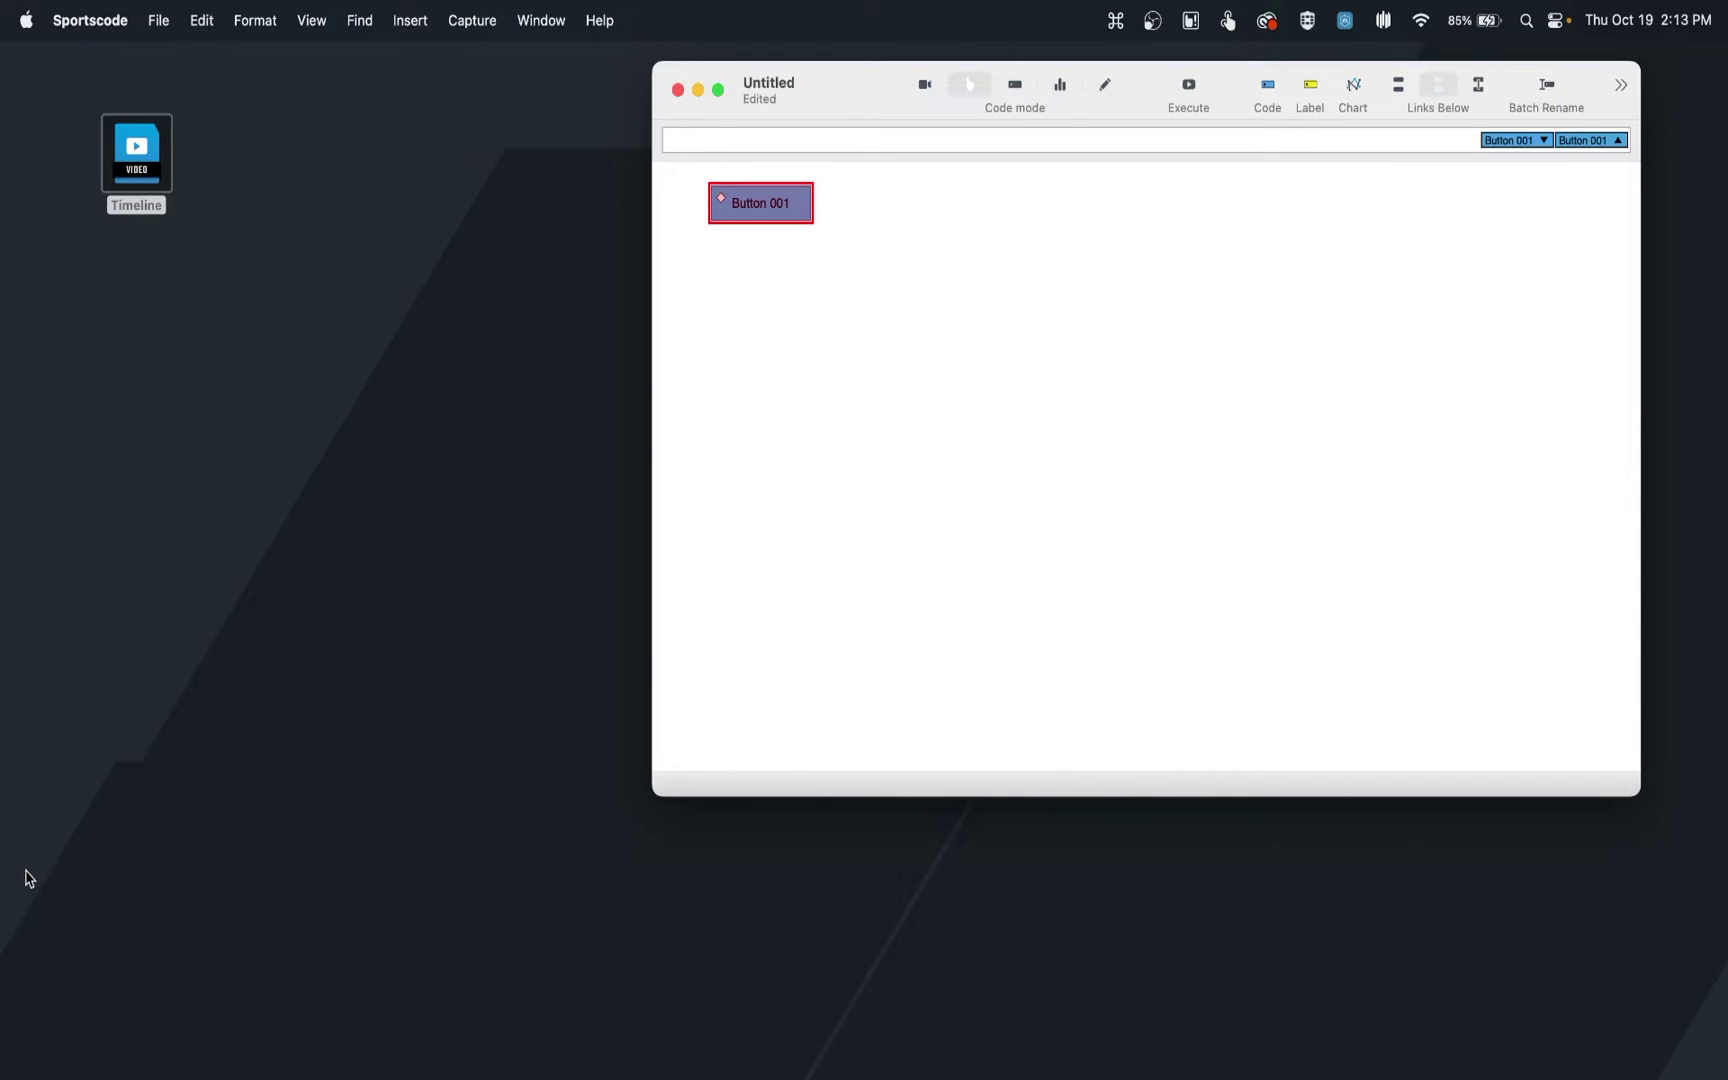
{"action": "left_click", "coordinate": [138, 172]}
{"action": "double_click", "coordinate": [138, 172]}
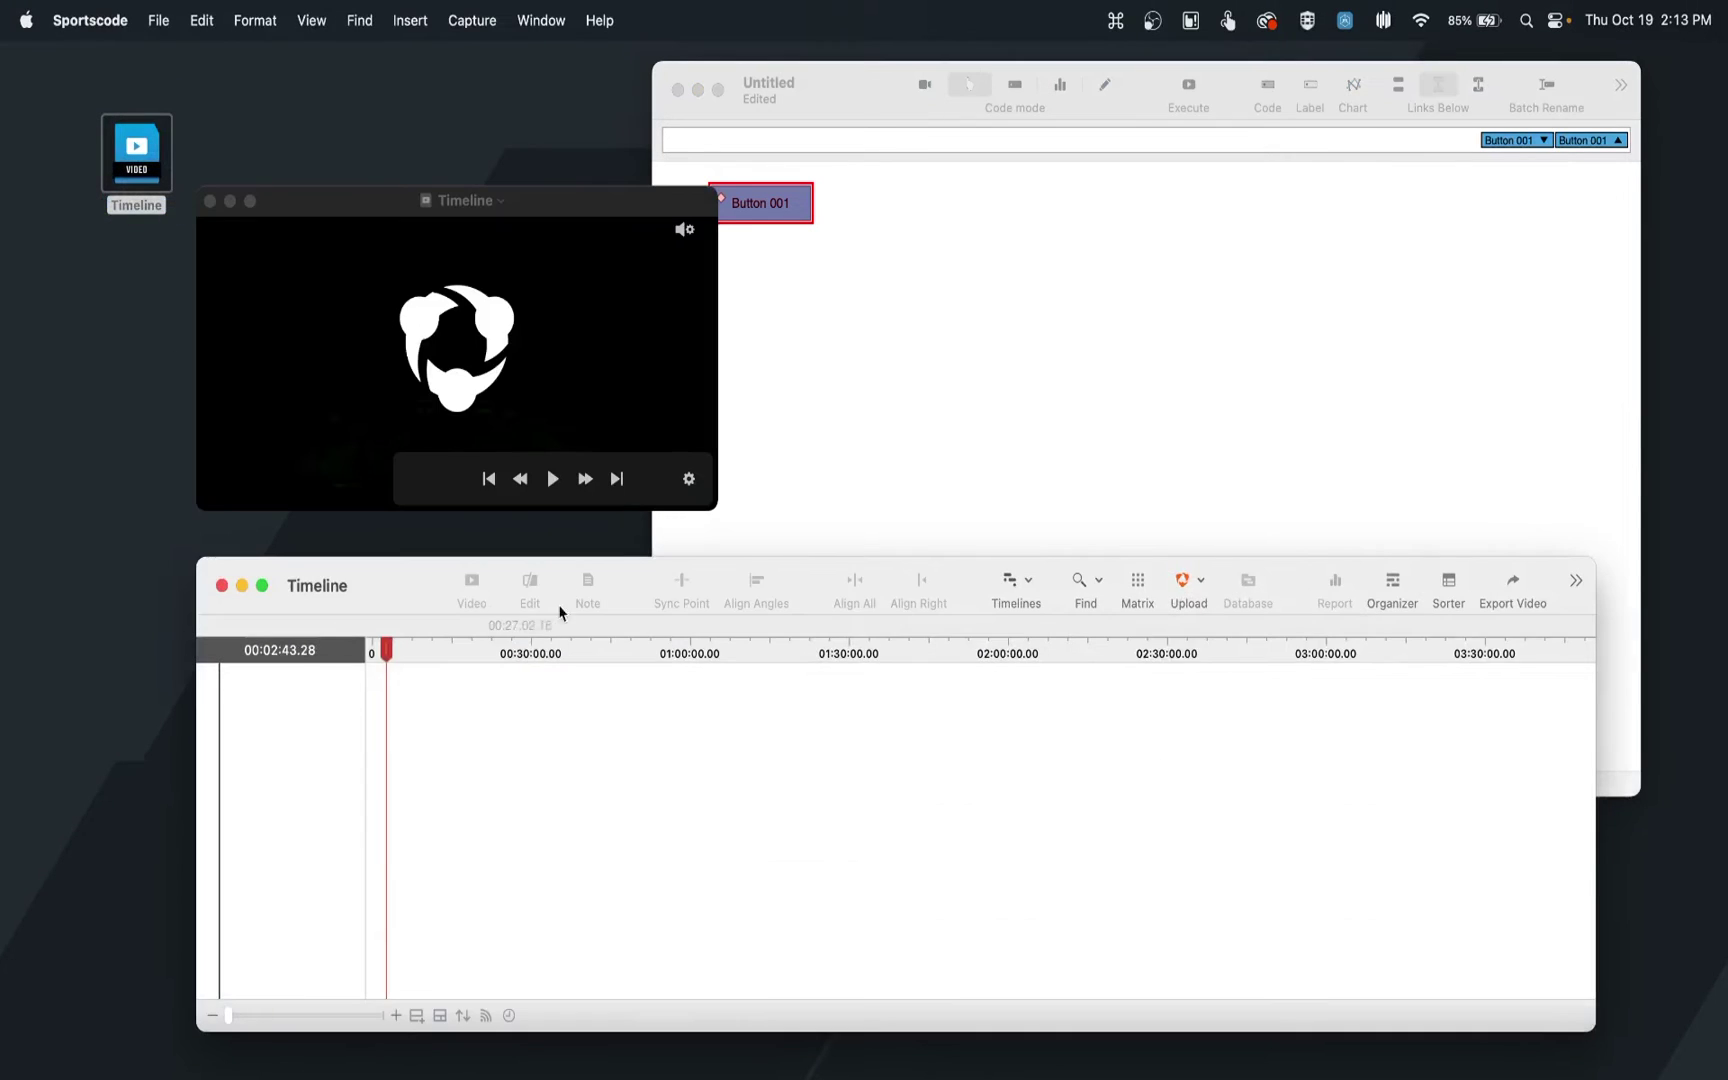
{"action": "left_click_drag", "start_coordinate": [629, 577], "coordinate": [453, 742]}
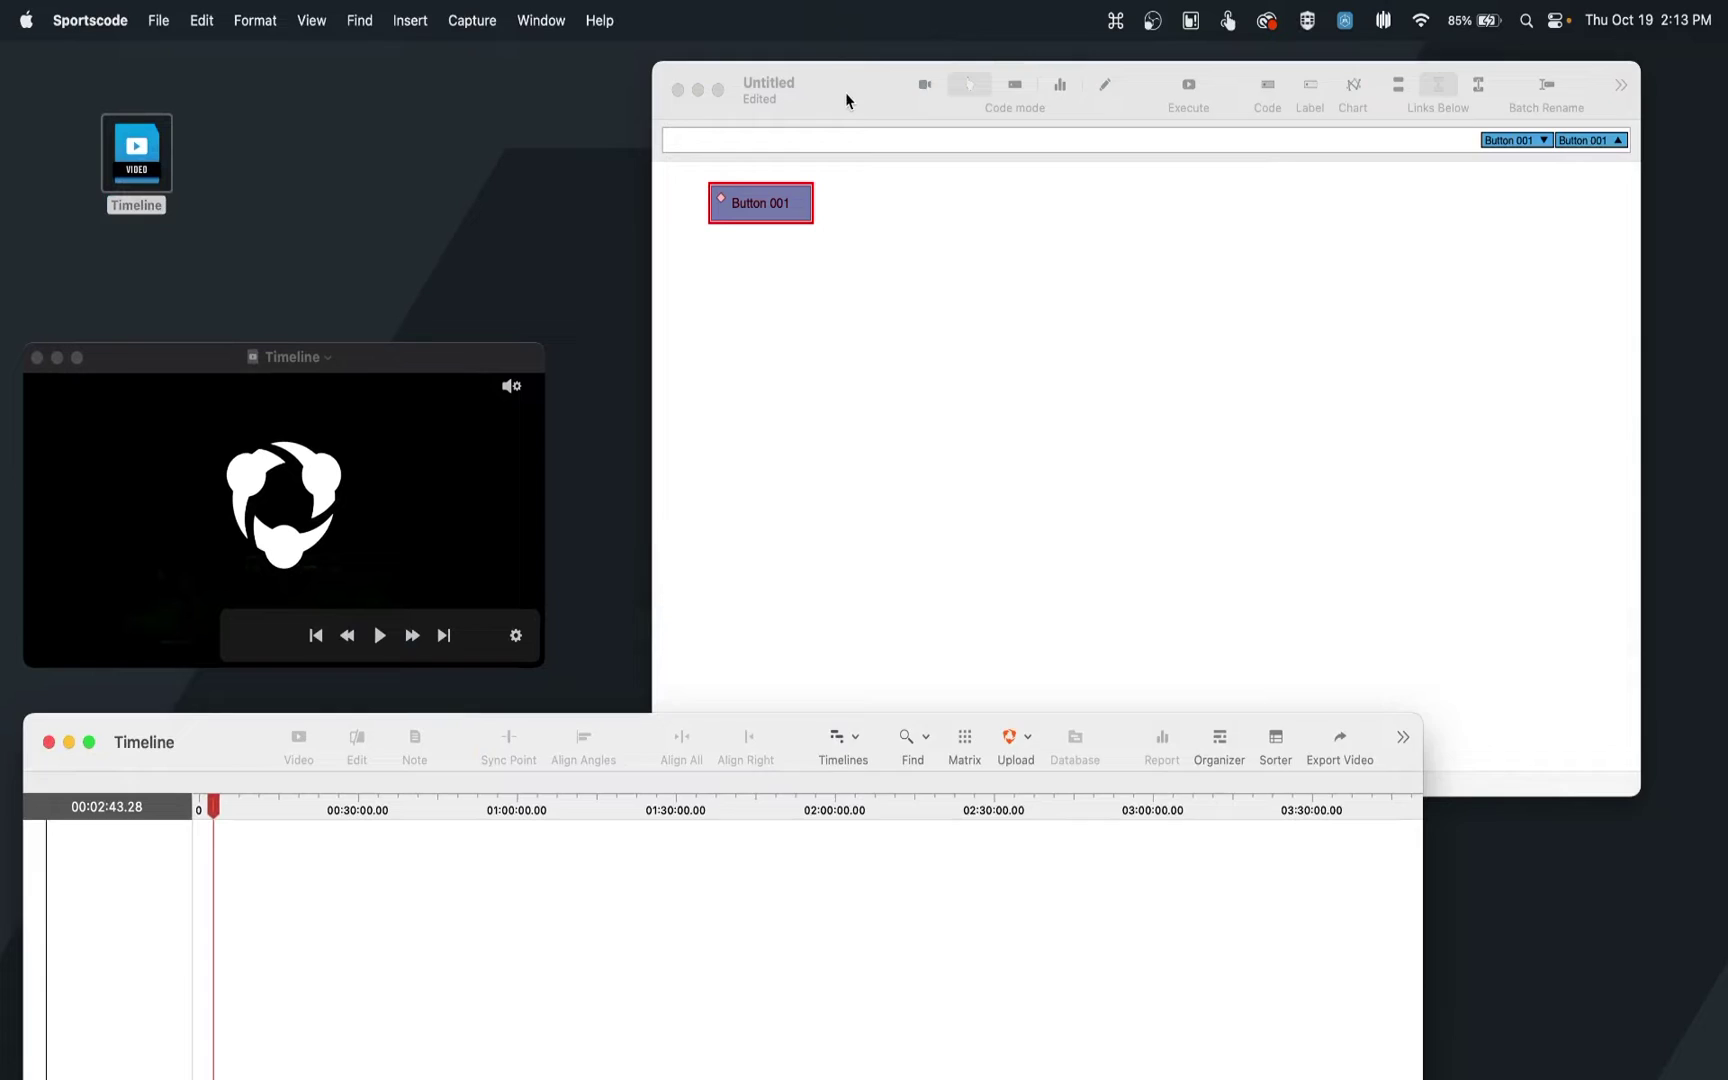
{"action": "left_click_drag", "start_coordinate": [850, 103], "coordinate": [814, 84]}
Step: In edit mode, delete Button 001, add a new code button, and place the Inspector beside it
{"action": "left_click", "coordinate": [1069, 65]}
{"action": "left_click", "coordinate": [744, 191]}
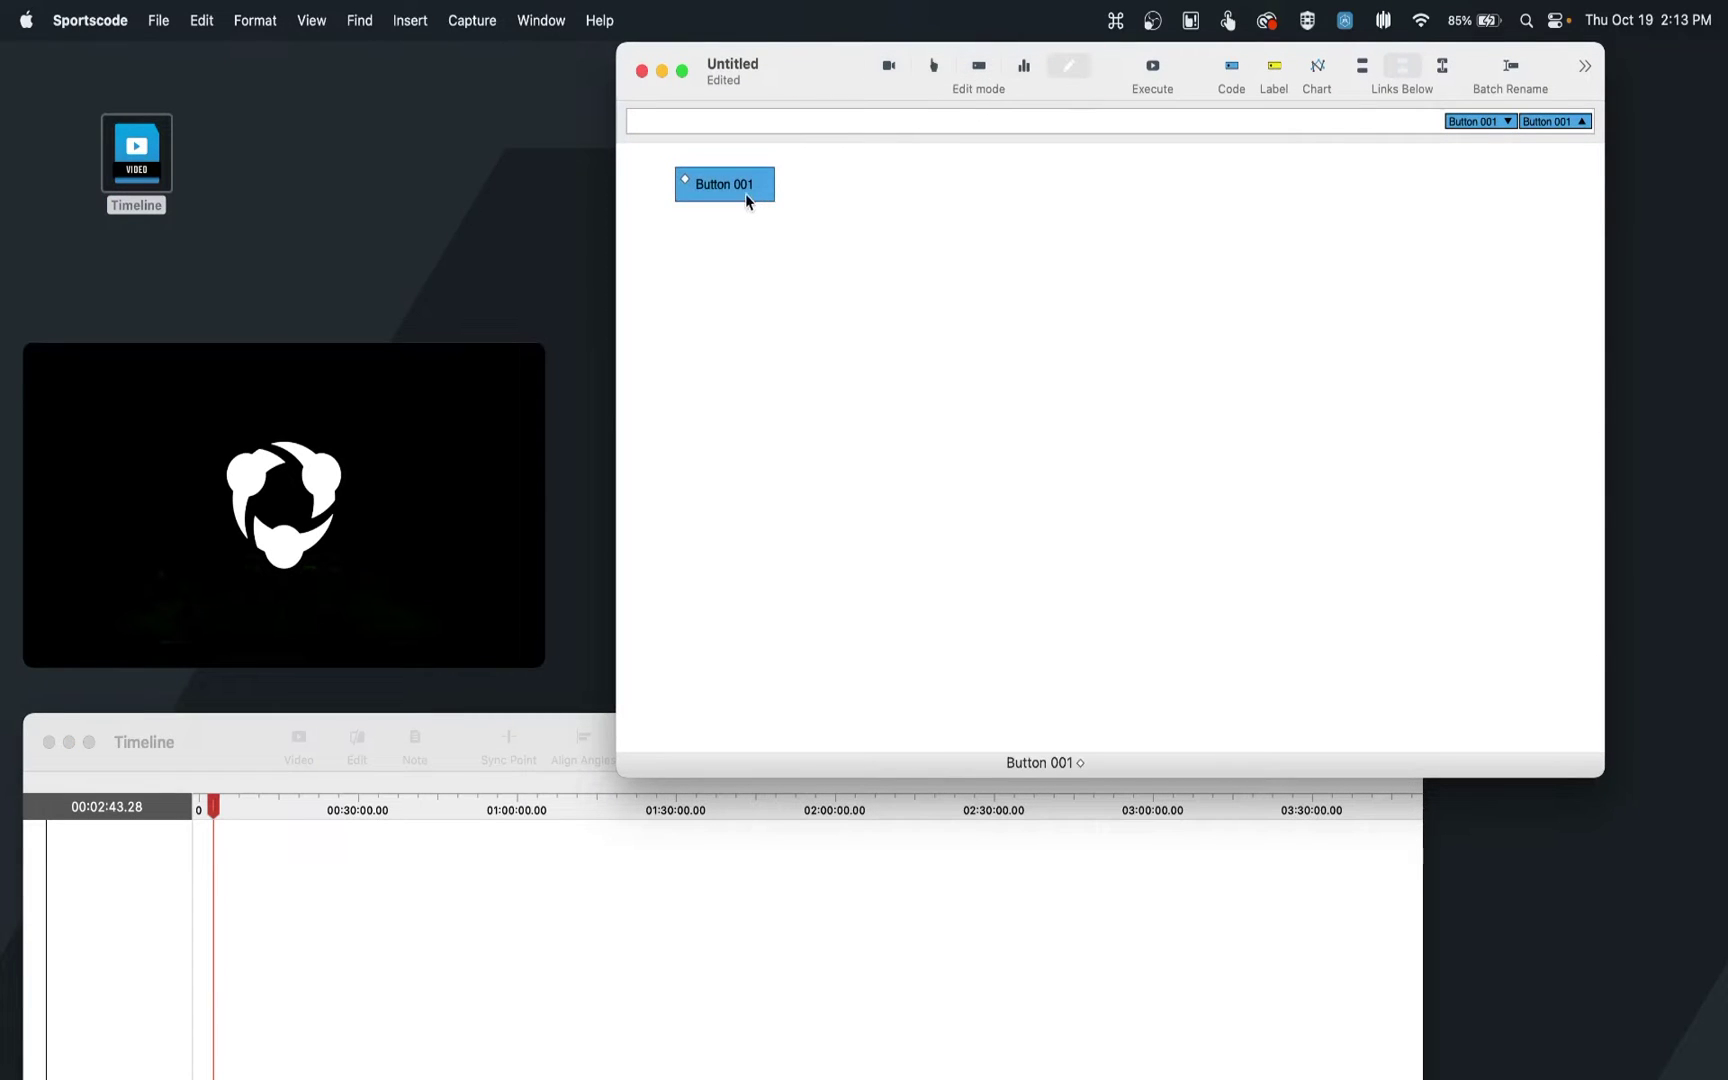
{"action": "key", "text": "Delete"}
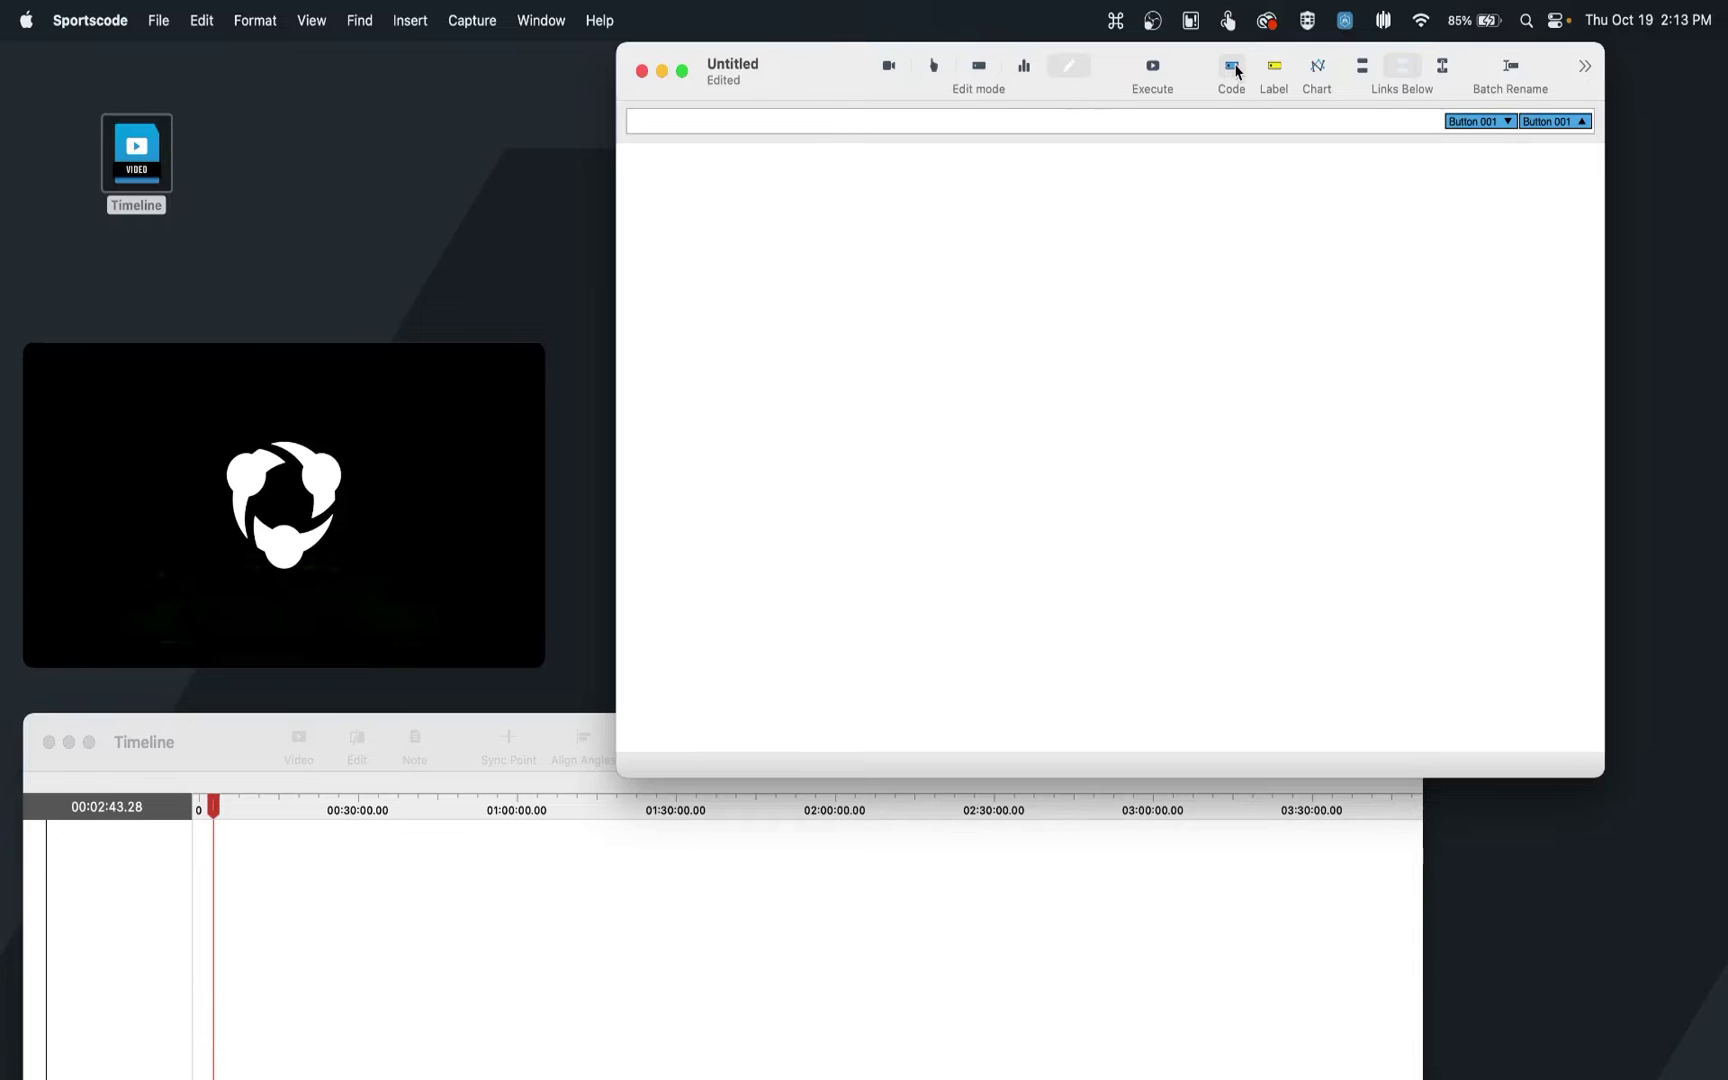
{"action": "left_click_drag", "start_coordinate": [1236, 70], "coordinate": [767, 197]}
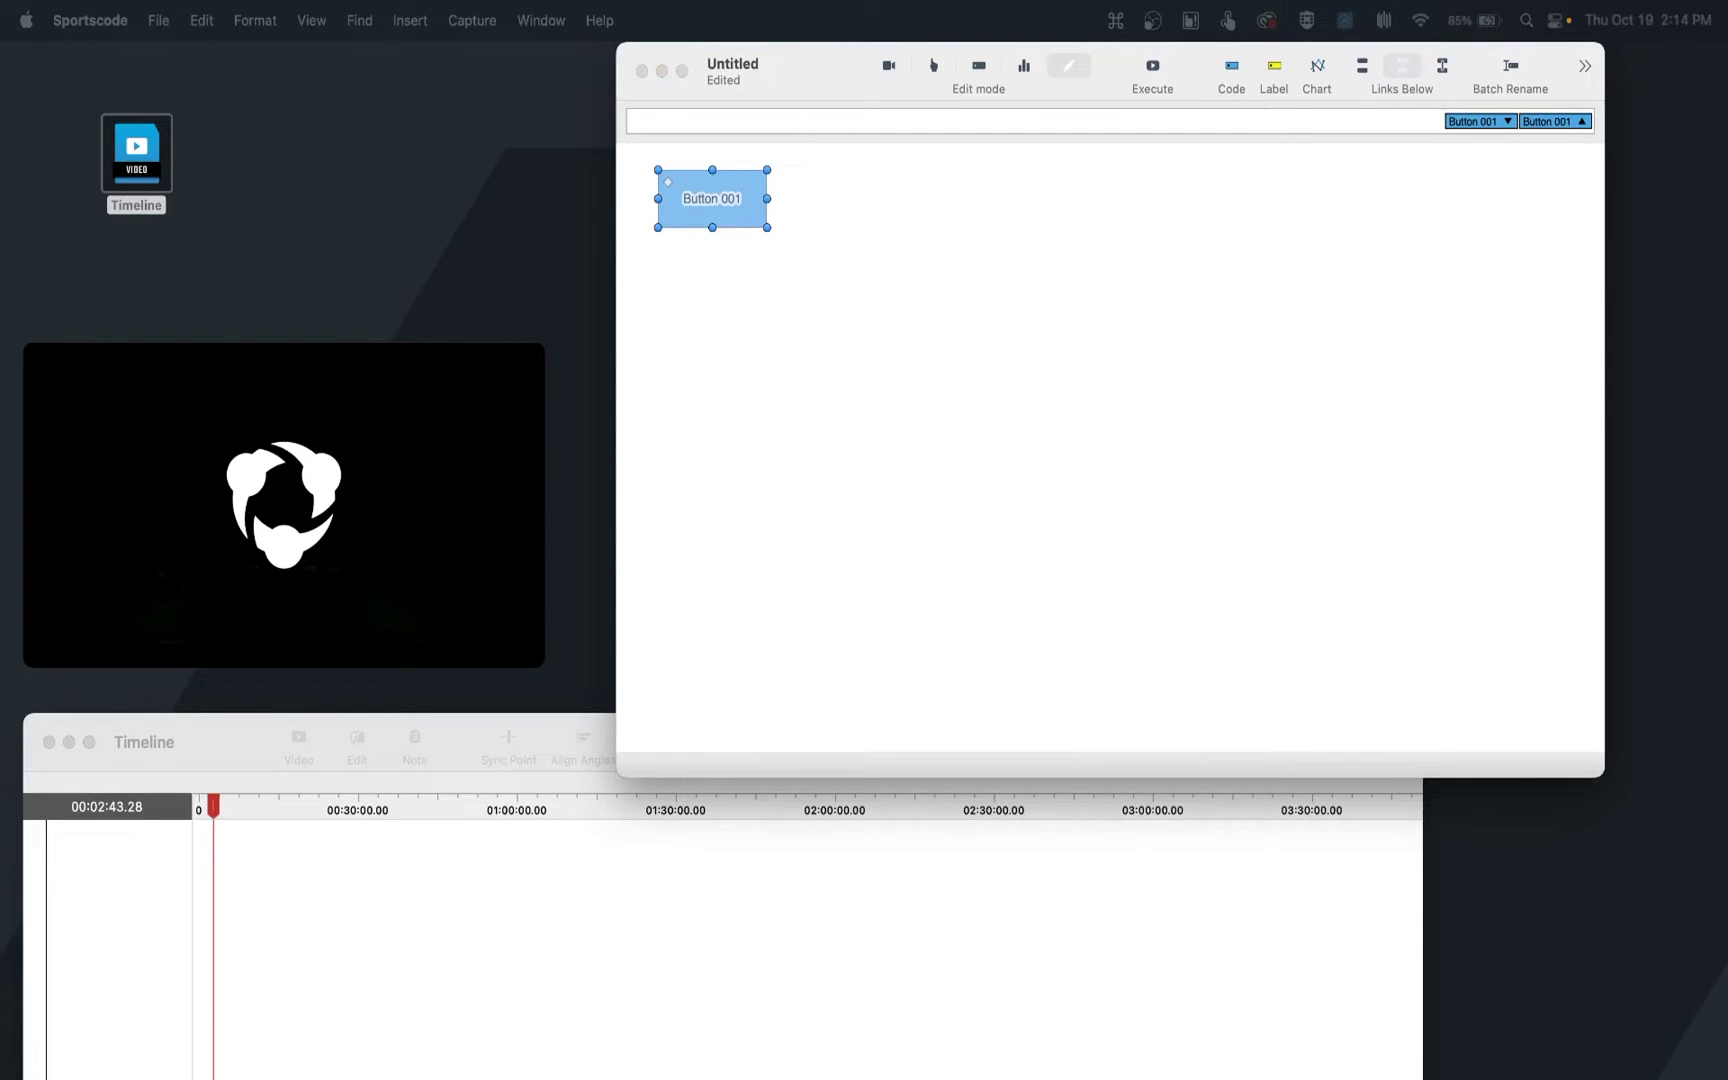
{"action": "left_click_drag", "start_coordinate": [1727, 400], "coordinate": [1400, 252]}
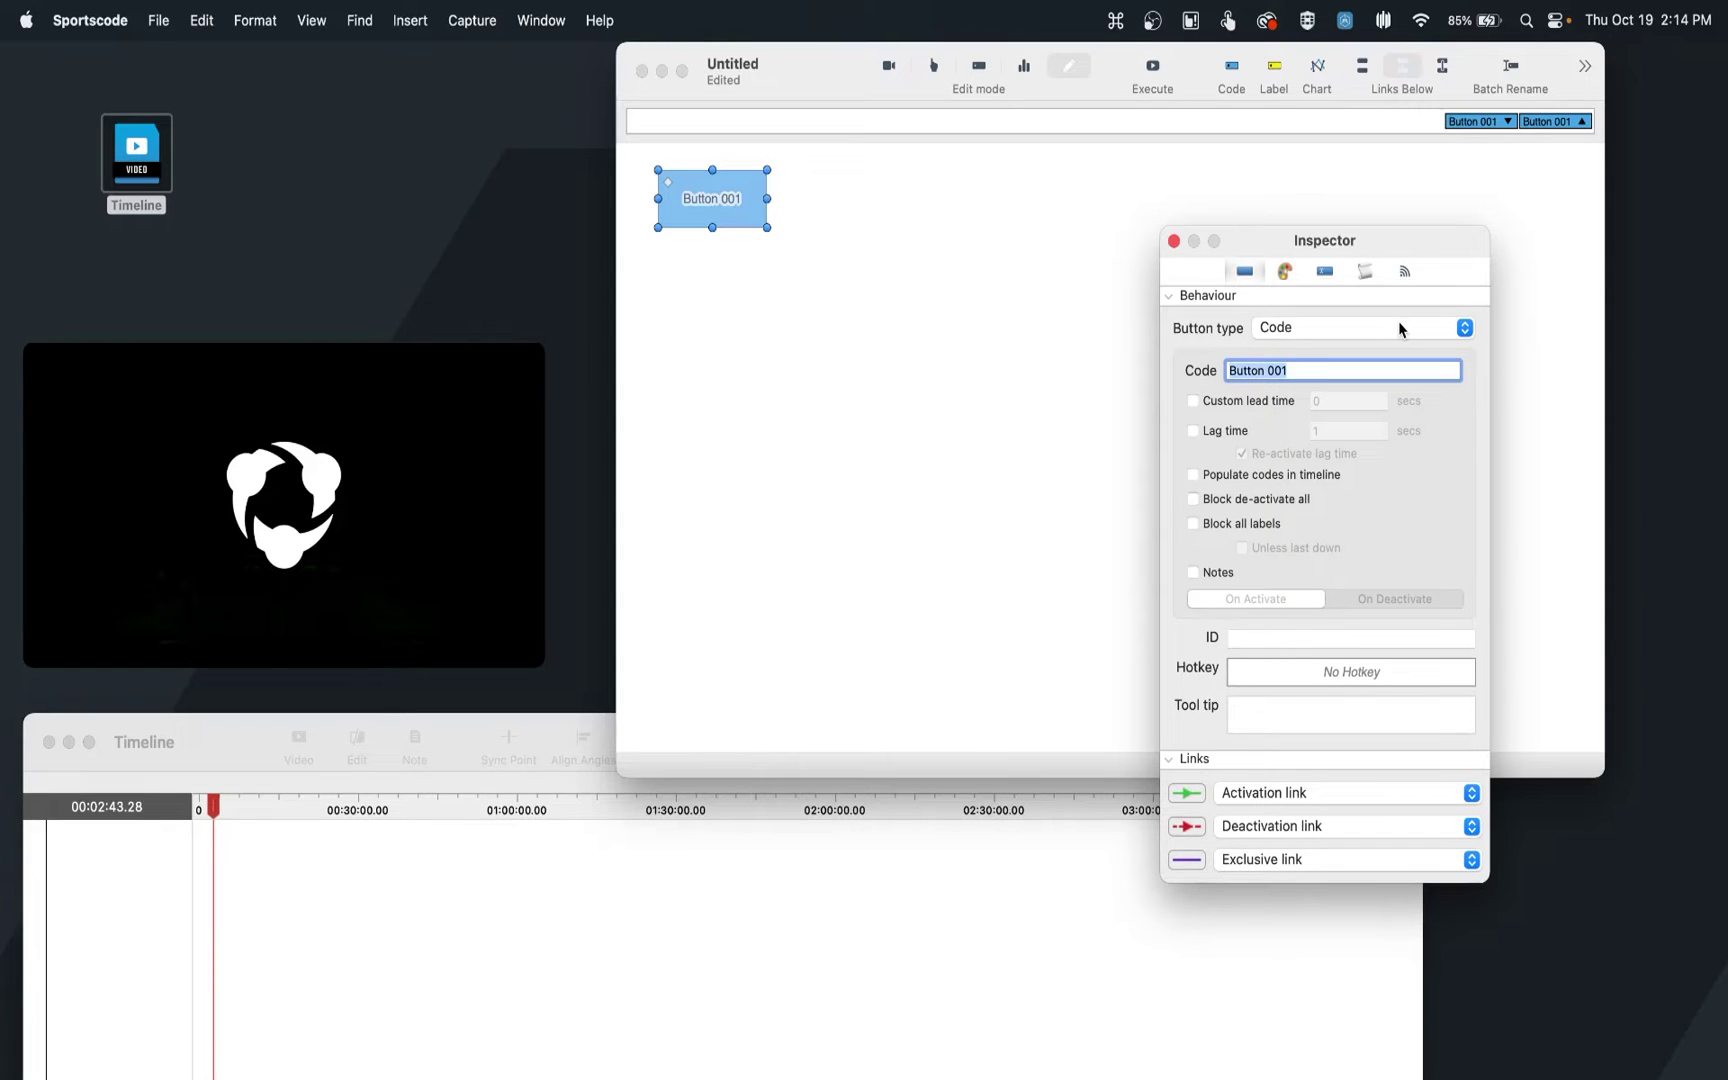
Step: Enter OFFENSE as the button's code name and record O as its hotkey
{"action": "type", "text": "OFFENSE"}
{"action": "left_click", "coordinate": [1295, 676]}
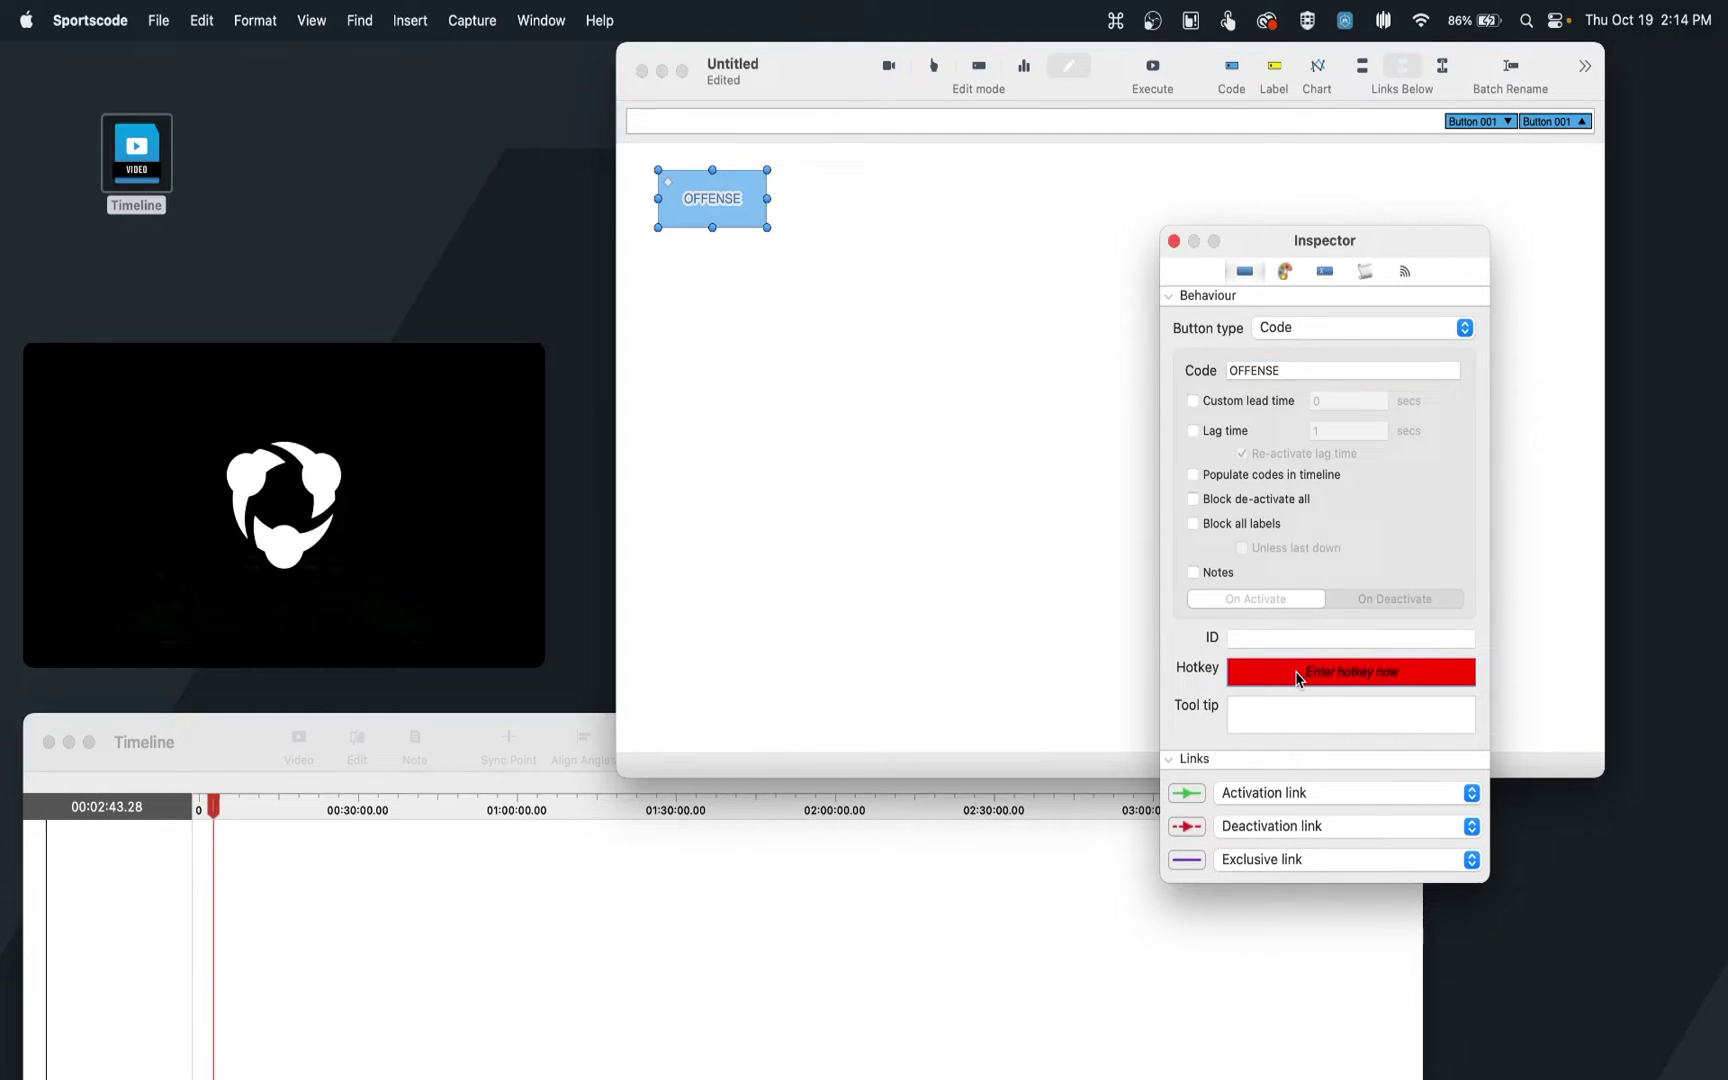
{"action": "key", "text": "o"}
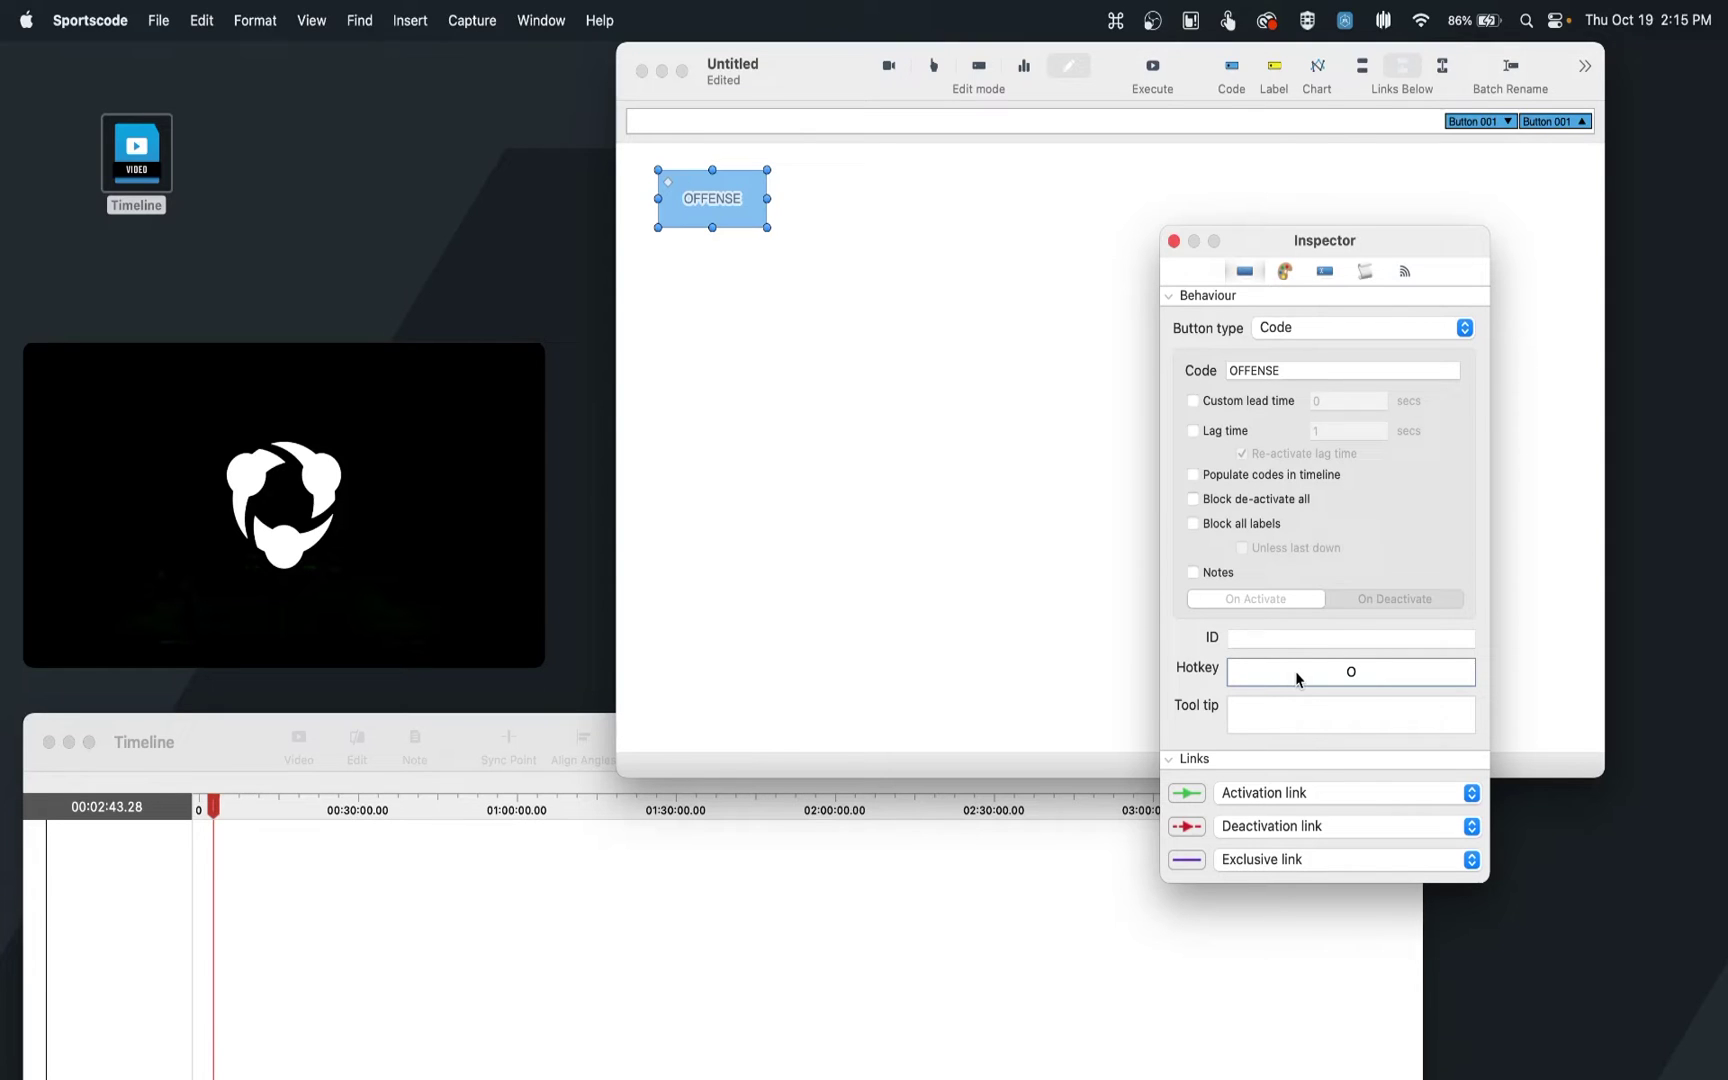
Step: Turn on Show hotkey for OFFENSE and Option-drag a copy to its right
{"action": "left_click", "coordinate": [1287, 275]}
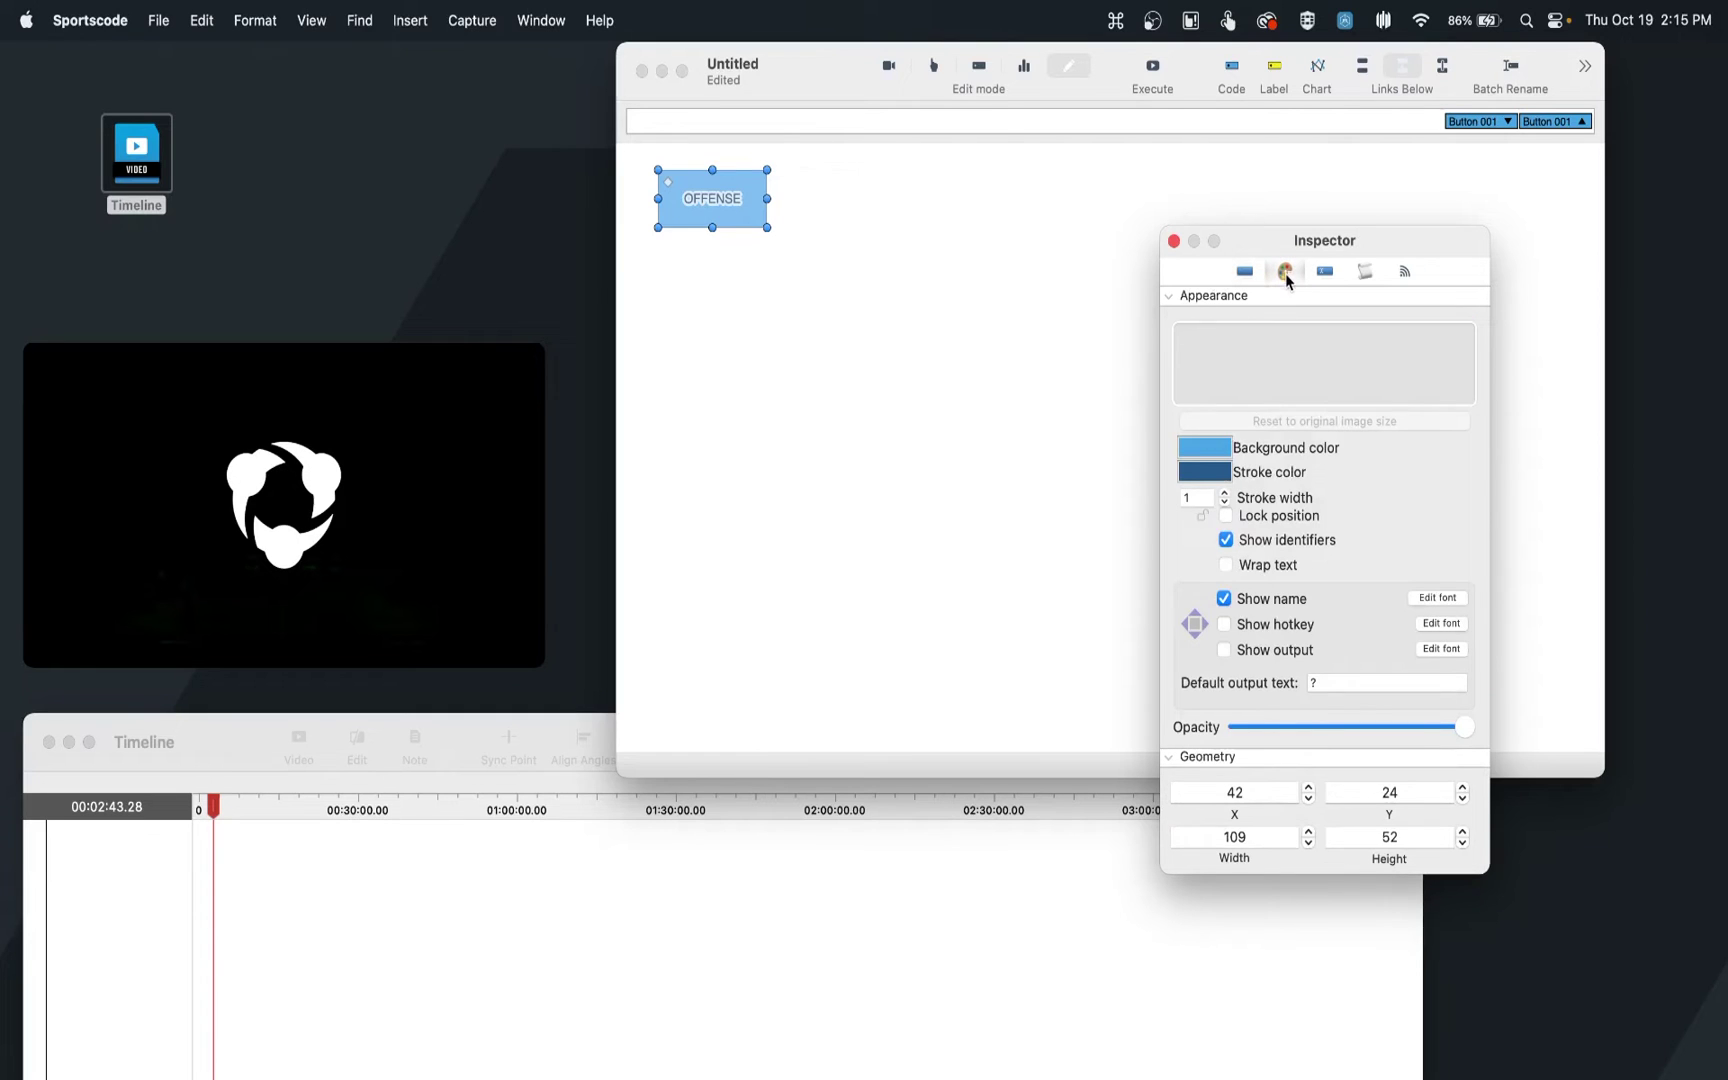
{"action": "left_click", "coordinate": [1224, 626]}
{"action": "left_click", "coordinate": [755, 260]}
{"action": "left_click_drag", "start_coordinate": [715, 201], "coordinate": [836, 201]}
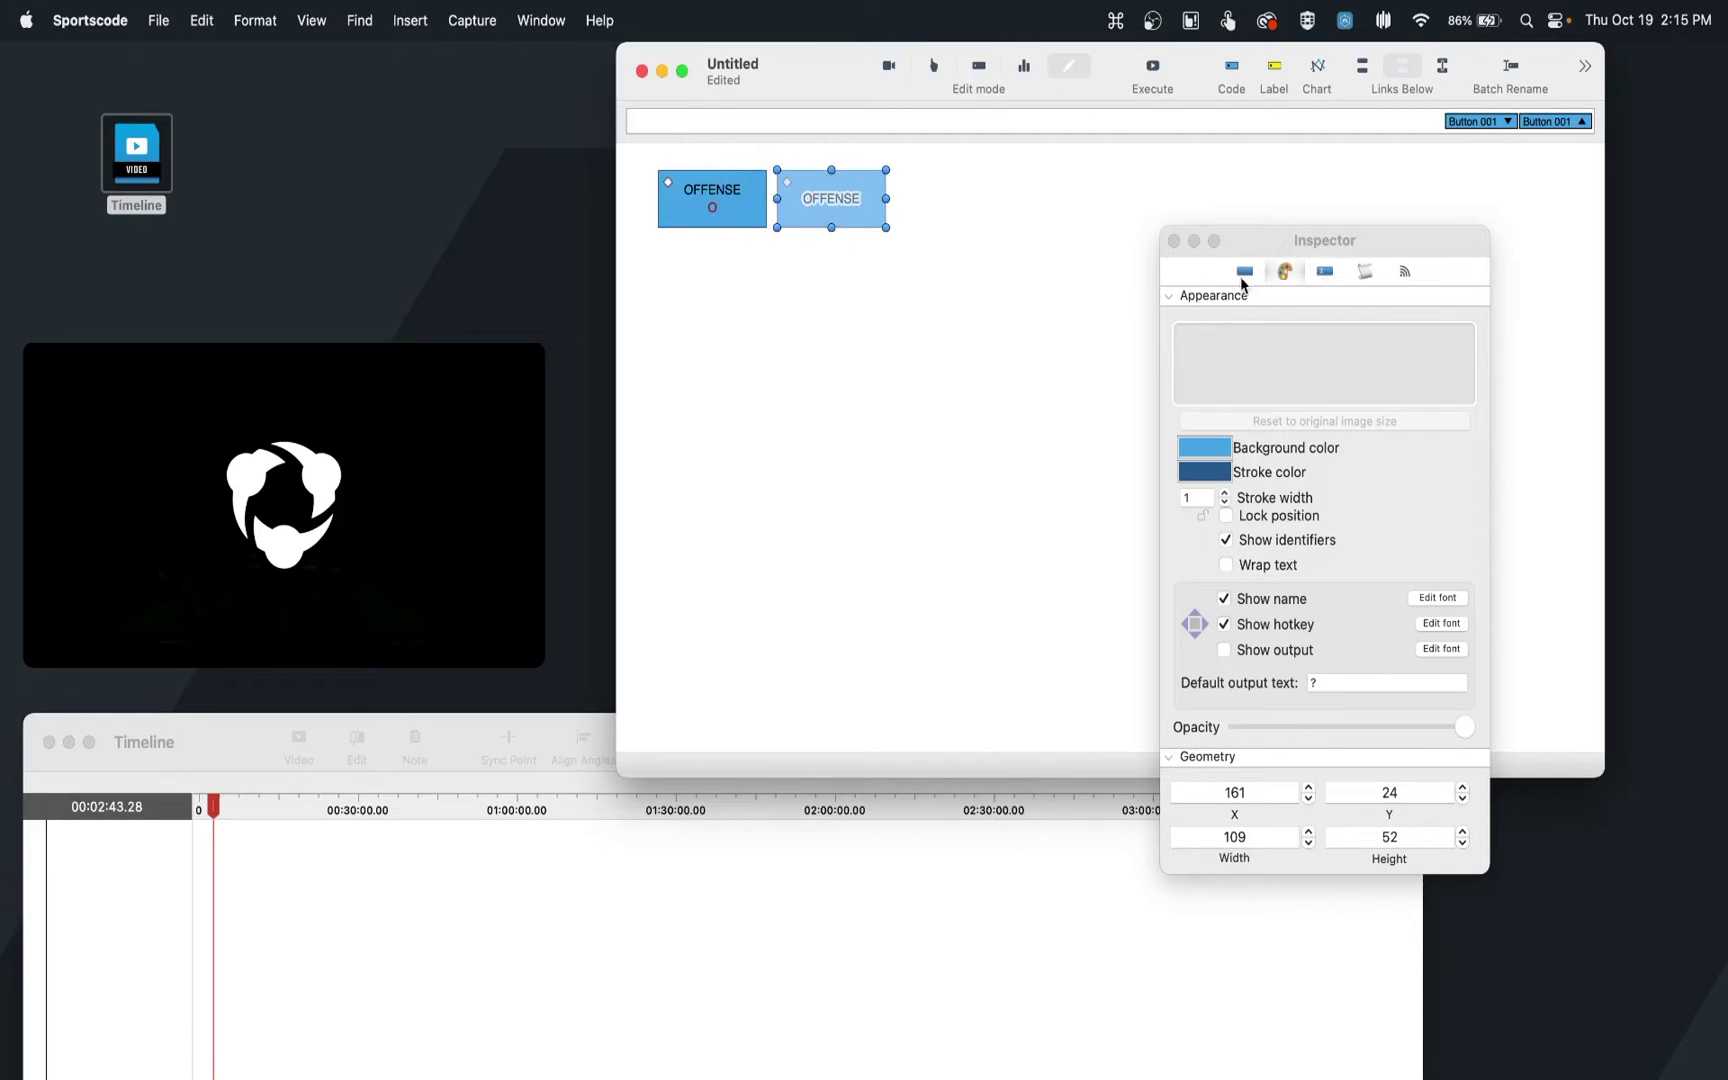
Step: On the Behaviour tab, rename the copied button's code to DEFENSE with hotkey P
{"action": "left_click", "coordinate": [1244, 272]}
{"action": "left_click", "coordinate": [1244, 272]}
{"action": "double_click", "coordinate": [1288, 368]}
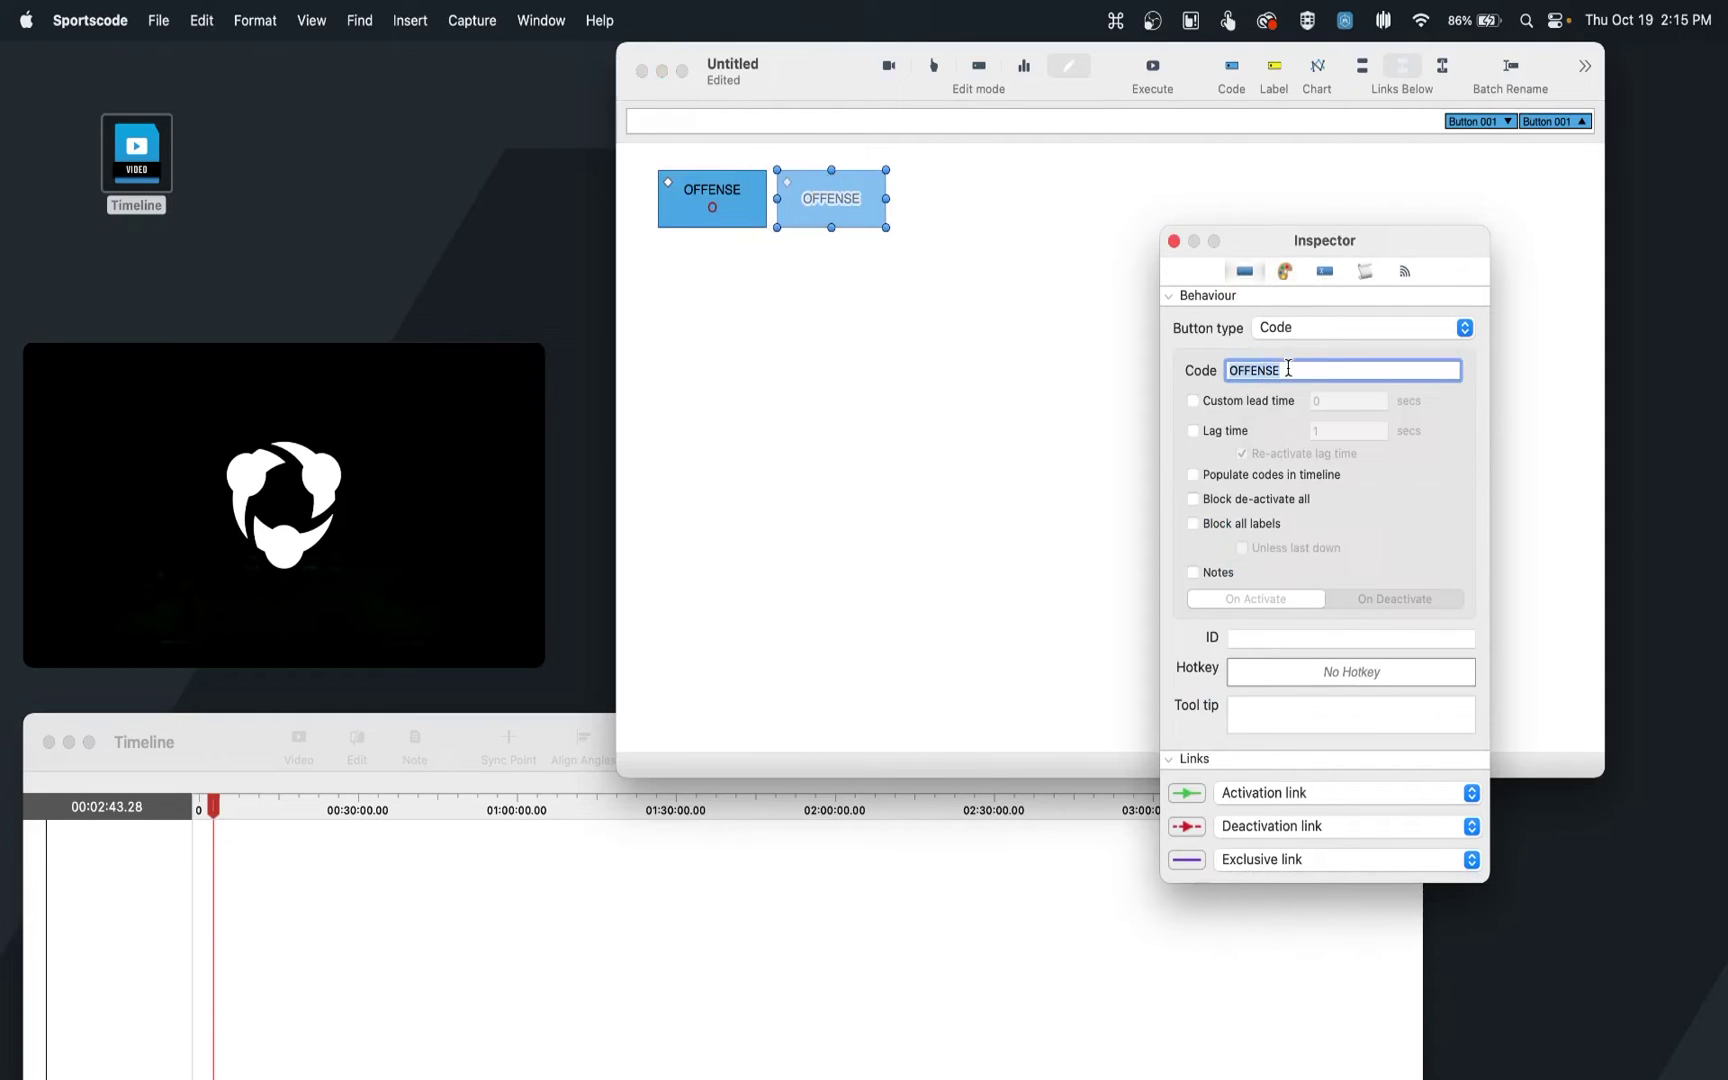
{"action": "type", "text": "DEFENSE"}
{"action": "left_click", "coordinate": [1347, 677]}
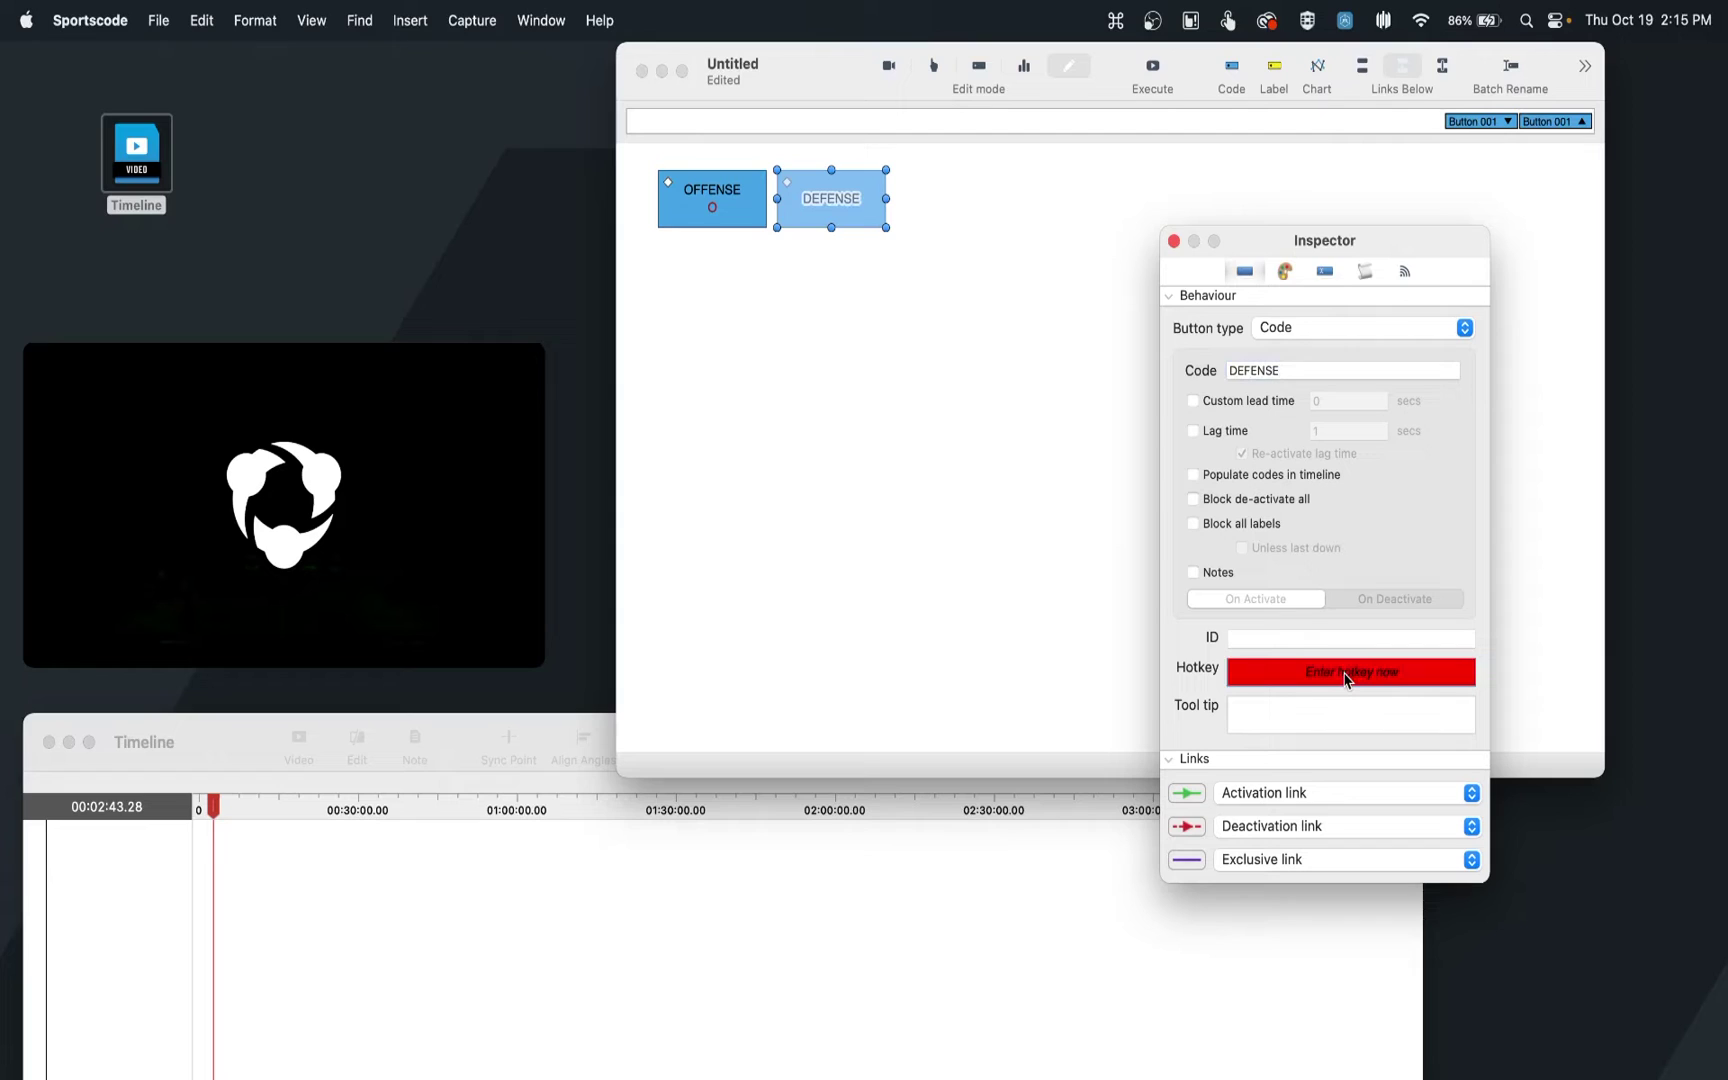
{"action": "key", "text": "p"}
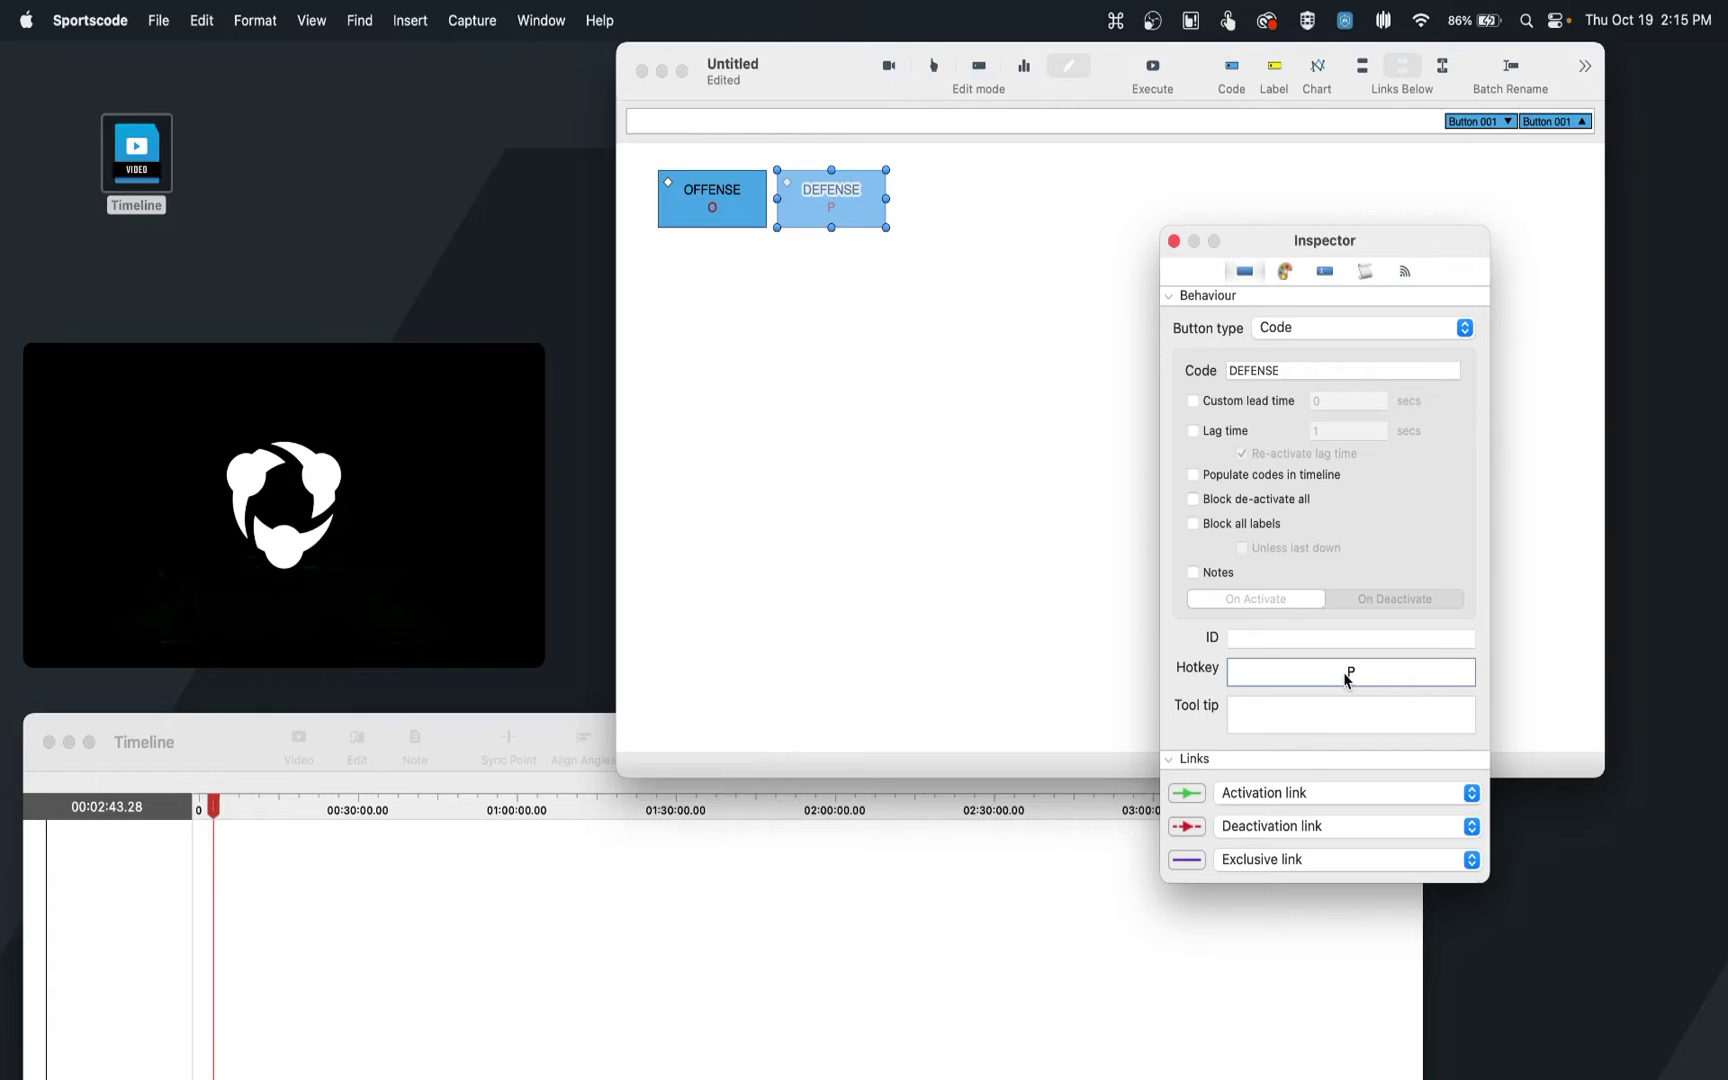
Step: Duplicate OFFENSE below itself and rename the copy SHOT with hotkey S
{"action": "left_click", "coordinate": [690, 208]}
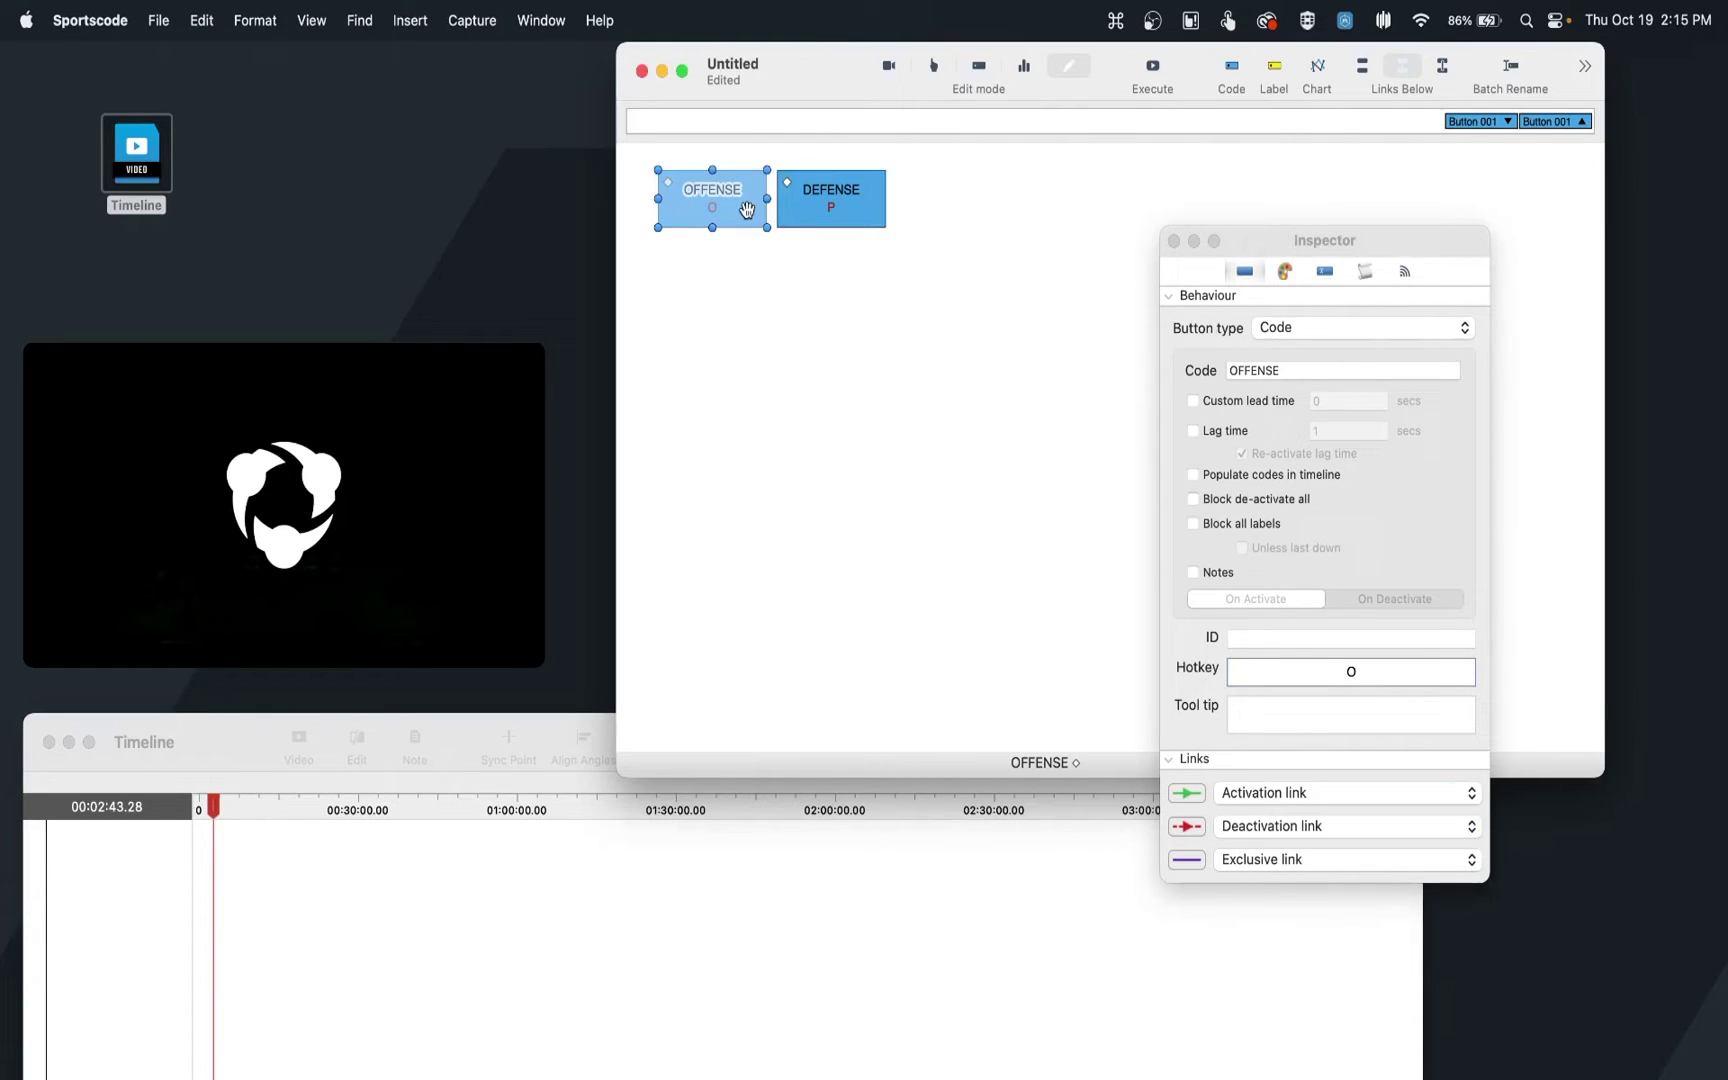
{"action": "key", "text": "super+d"}
{"action": "left_click_drag", "start_coordinate": [747, 209], "coordinate": [785, 255]}
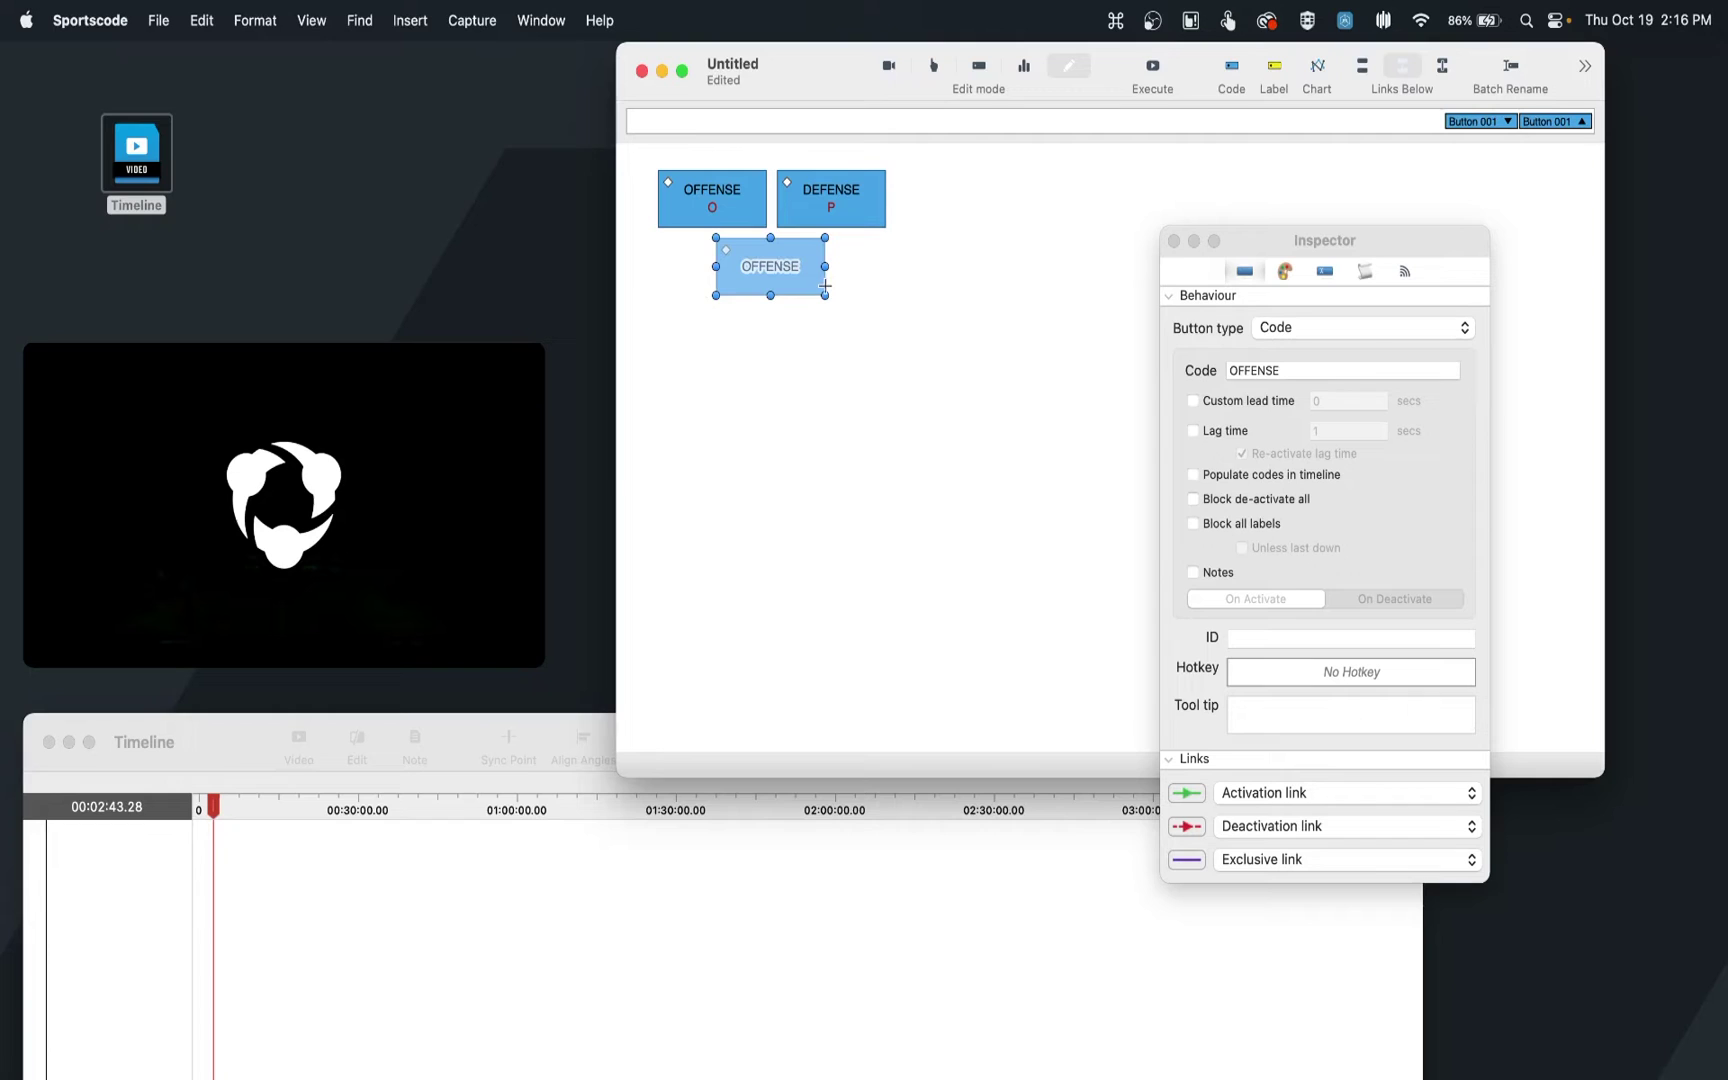
{"action": "left_click", "coordinate": [1289, 371]}
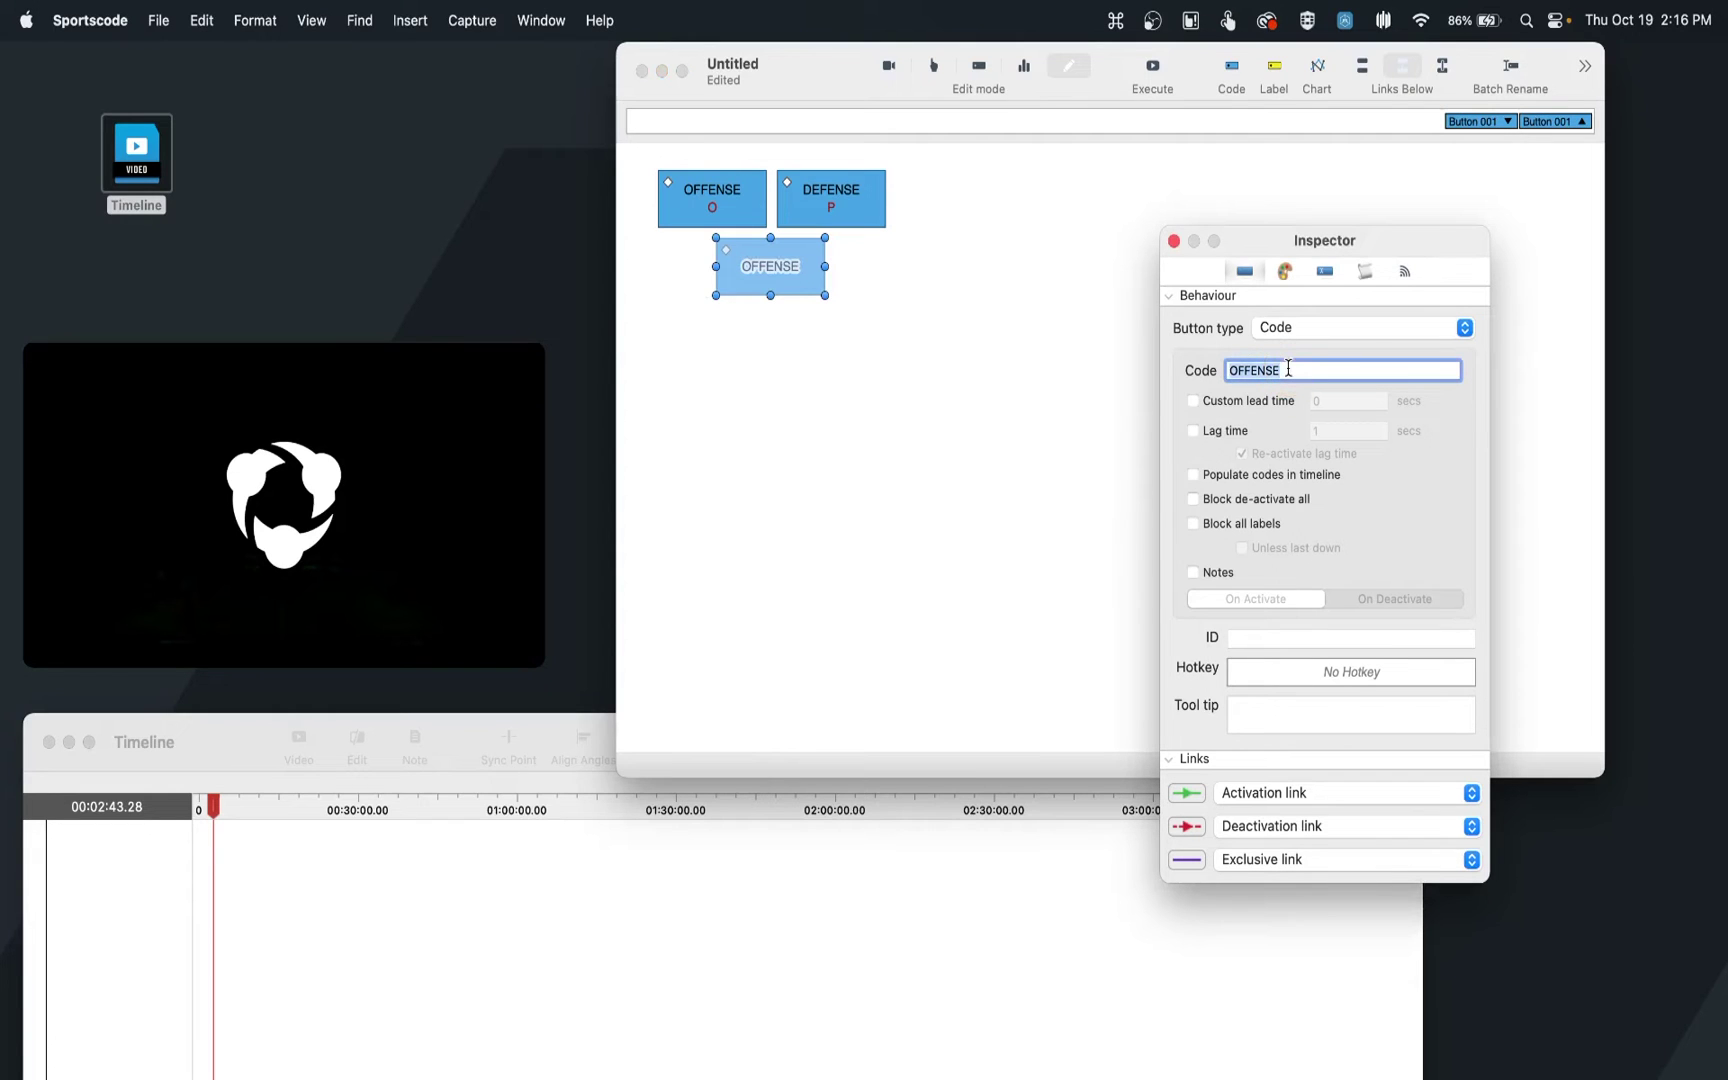
{"action": "type", "text": "SHOT"}
{"action": "left_click", "coordinate": [1345, 680]}
{"action": "key", "text": "s"}
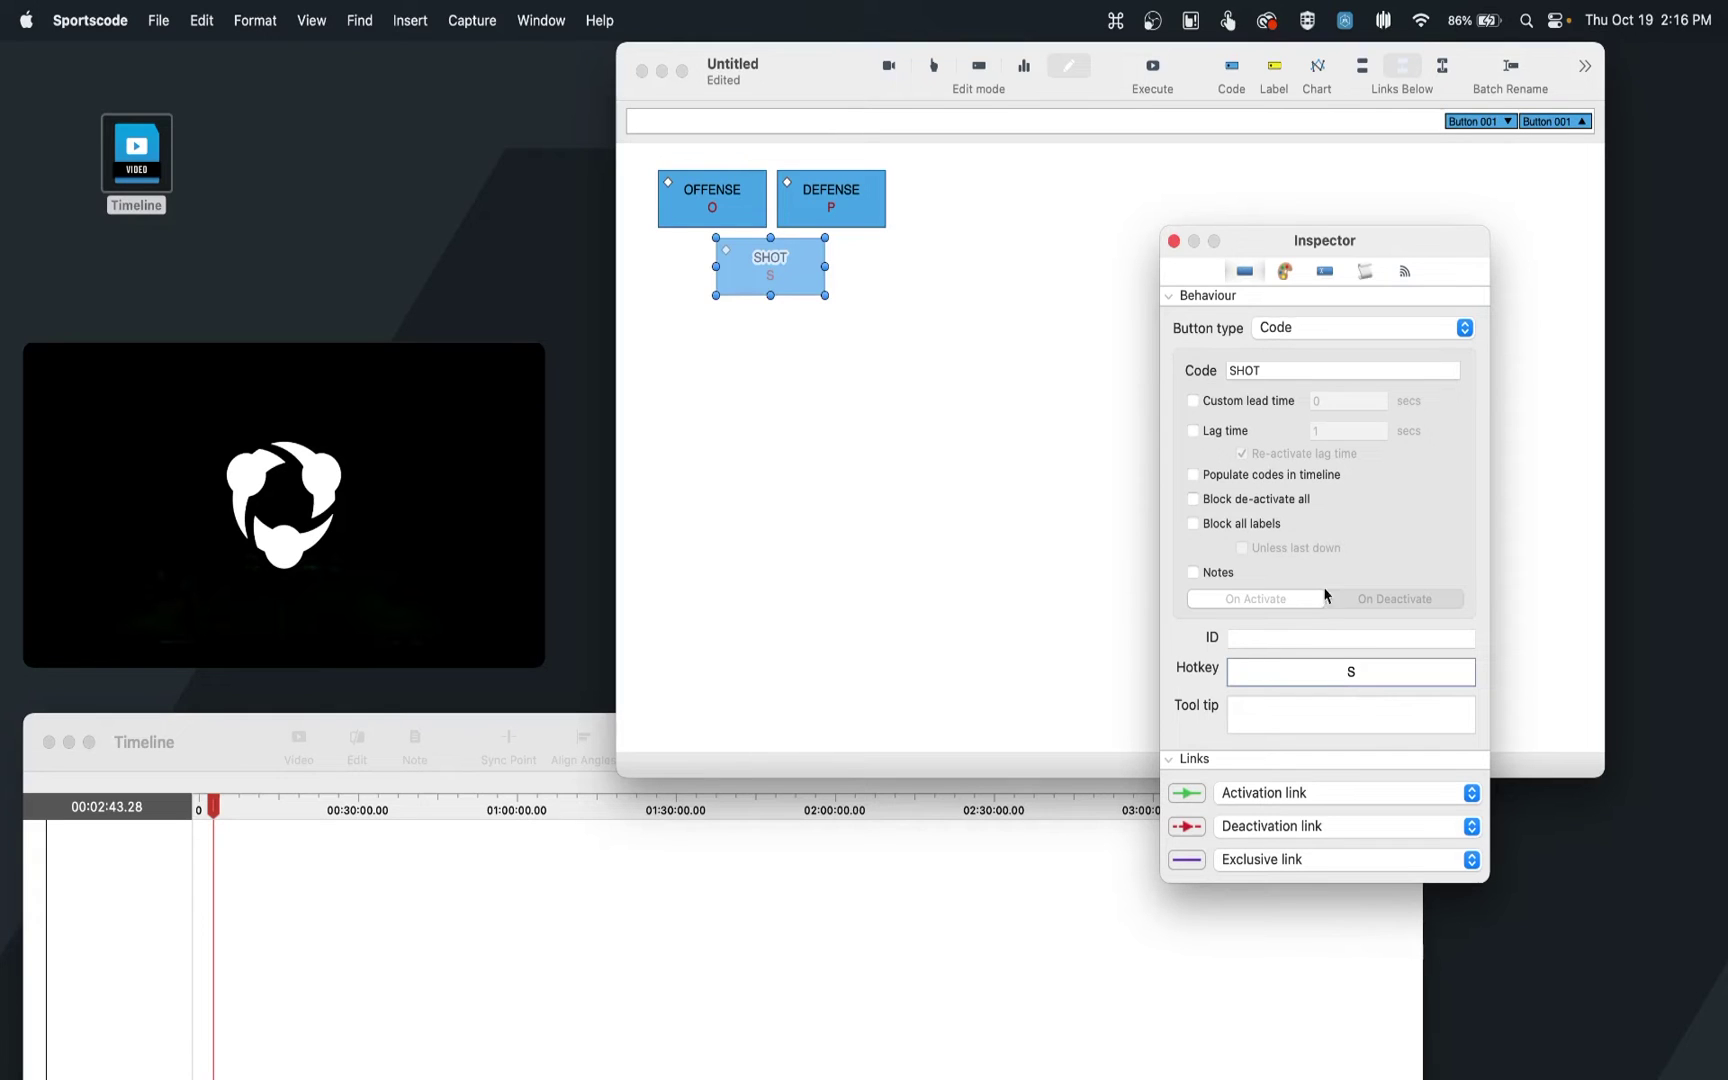
Step: Enable a 5-second lead time and 3-second lag time for SHOT, then close the Inspector
{"action": "left_click", "coordinate": [1192, 402]}
{"action": "left_click", "coordinate": [1194, 432]}
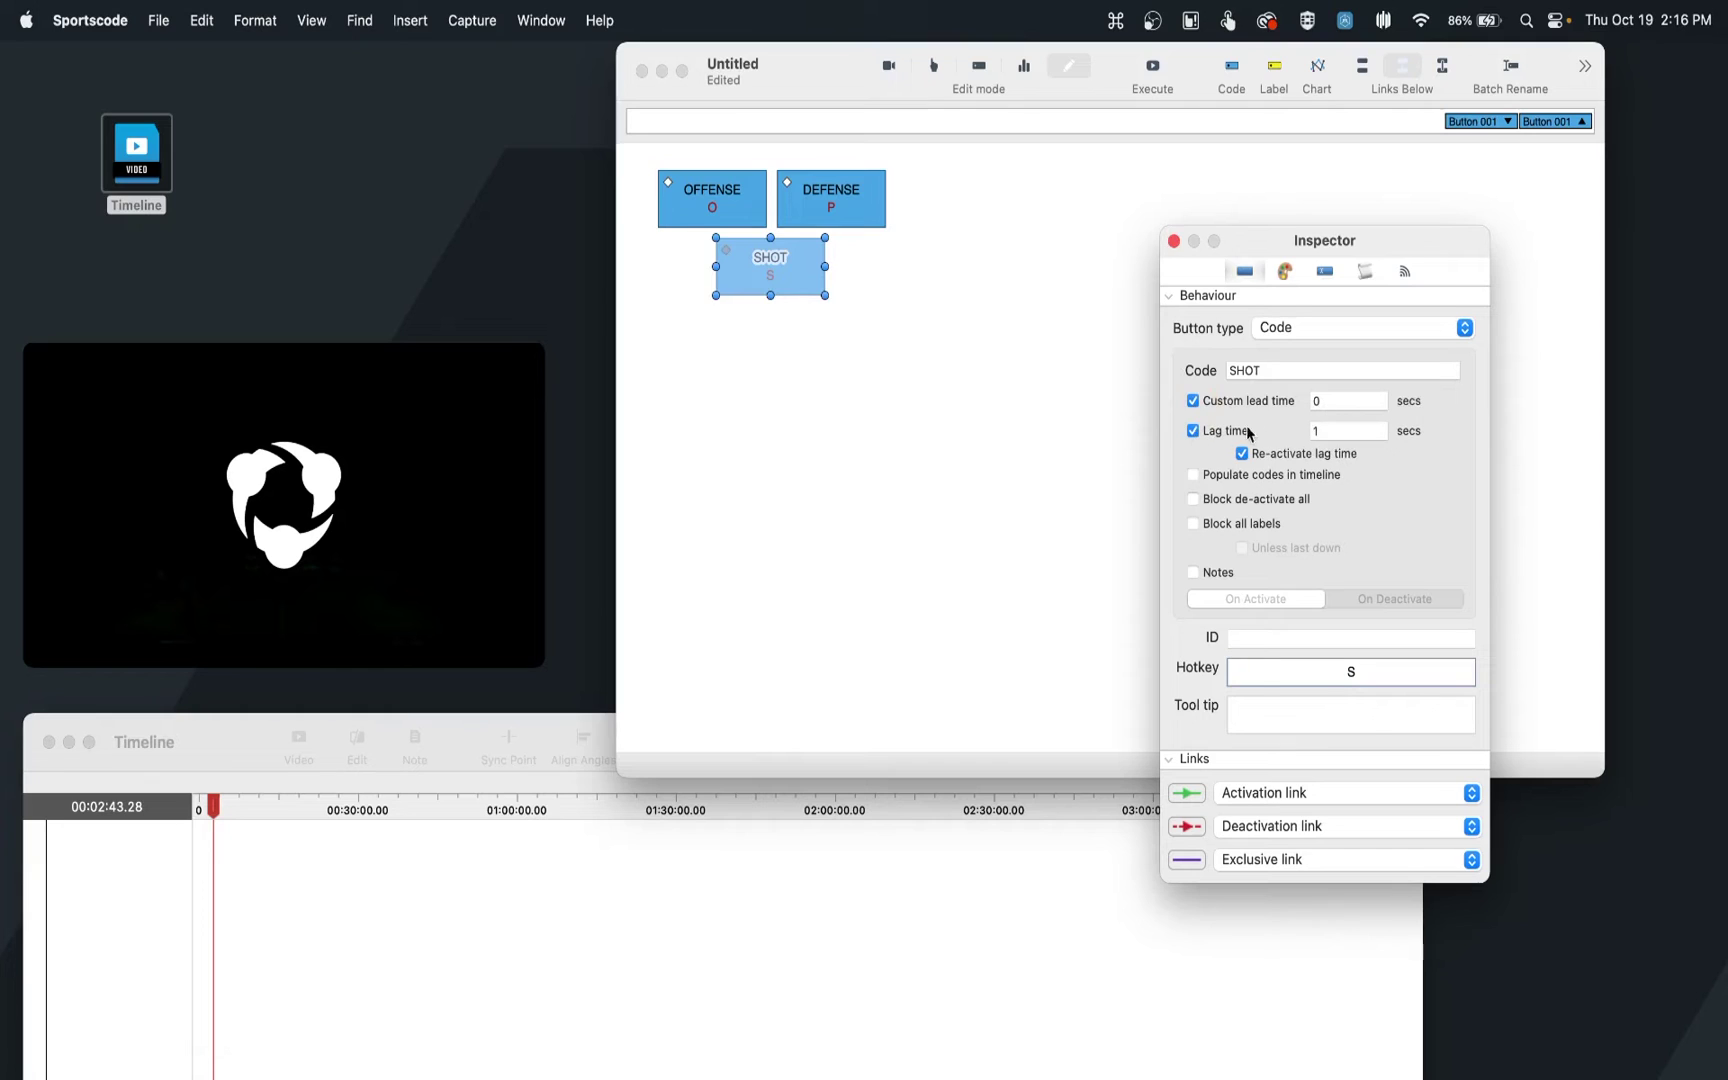
{"action": "left_click", "coordinate": [1325, 401]}
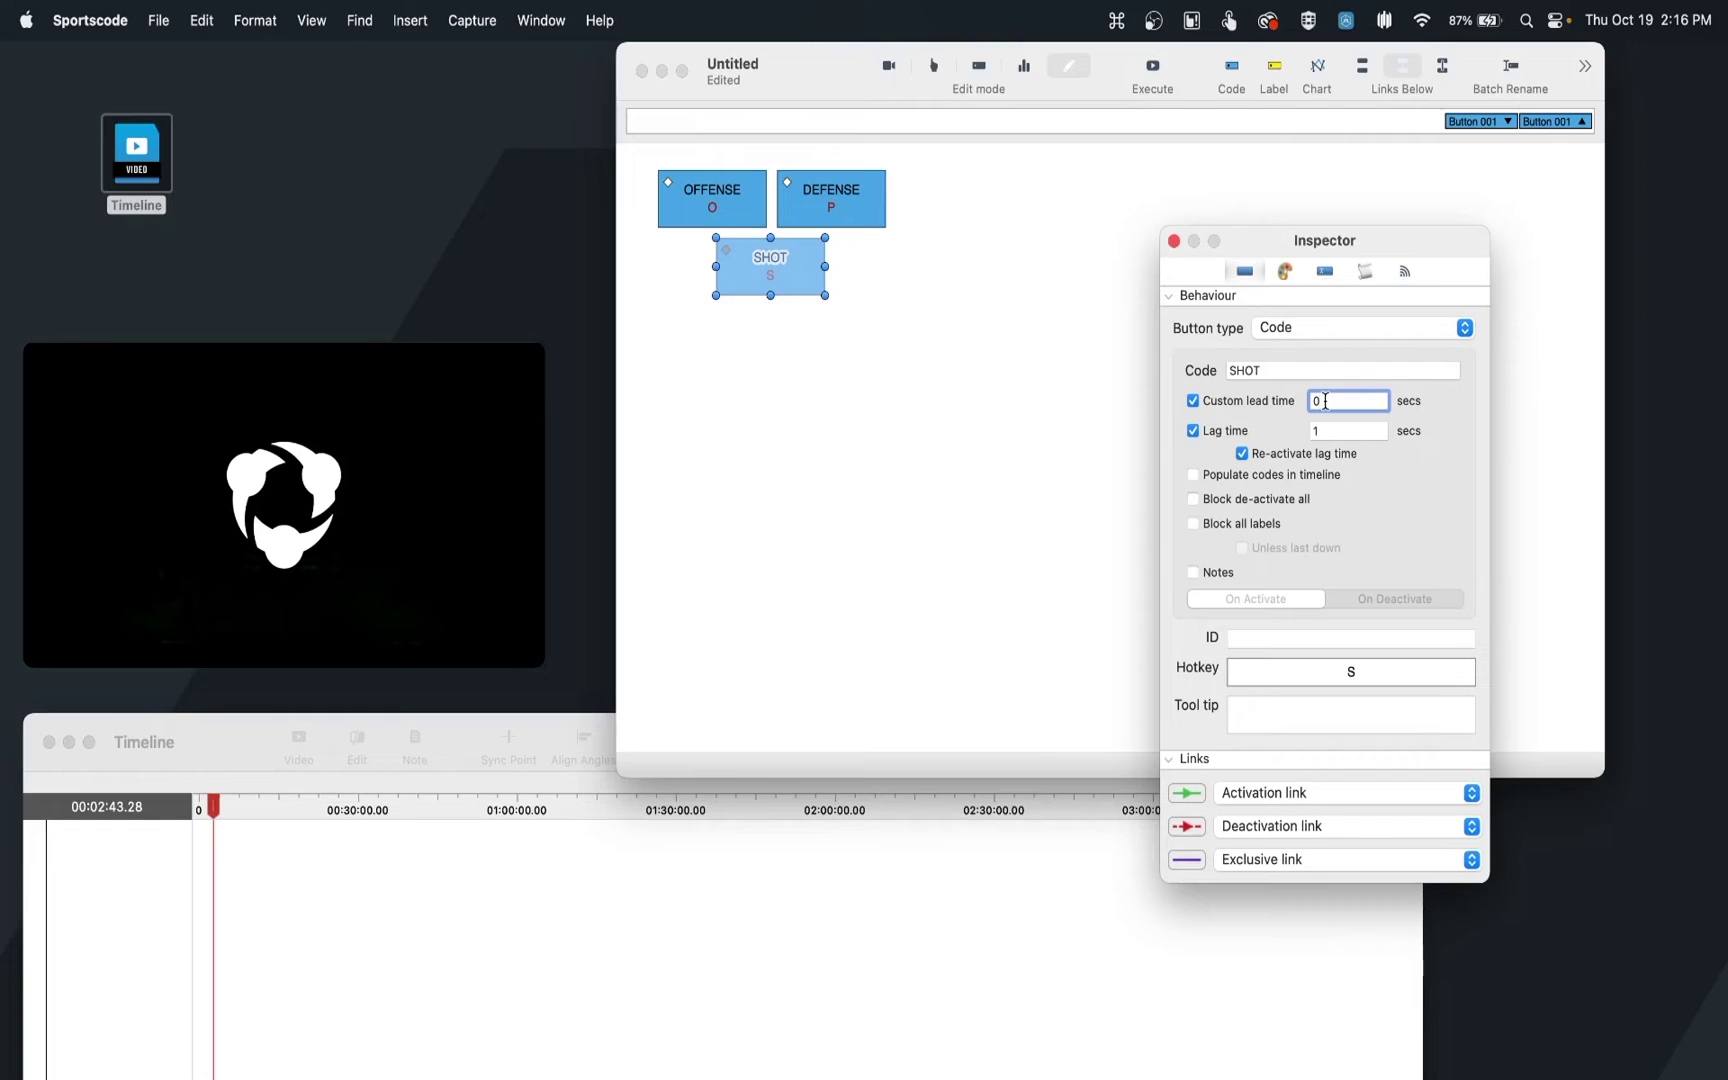
{"action": "key", "text": "BackSpace"}
{"action": "type", "text": "5"}
{"action": "double_click", "coordinate": [1322, 430]}
{"action": "type", "text": "3"}
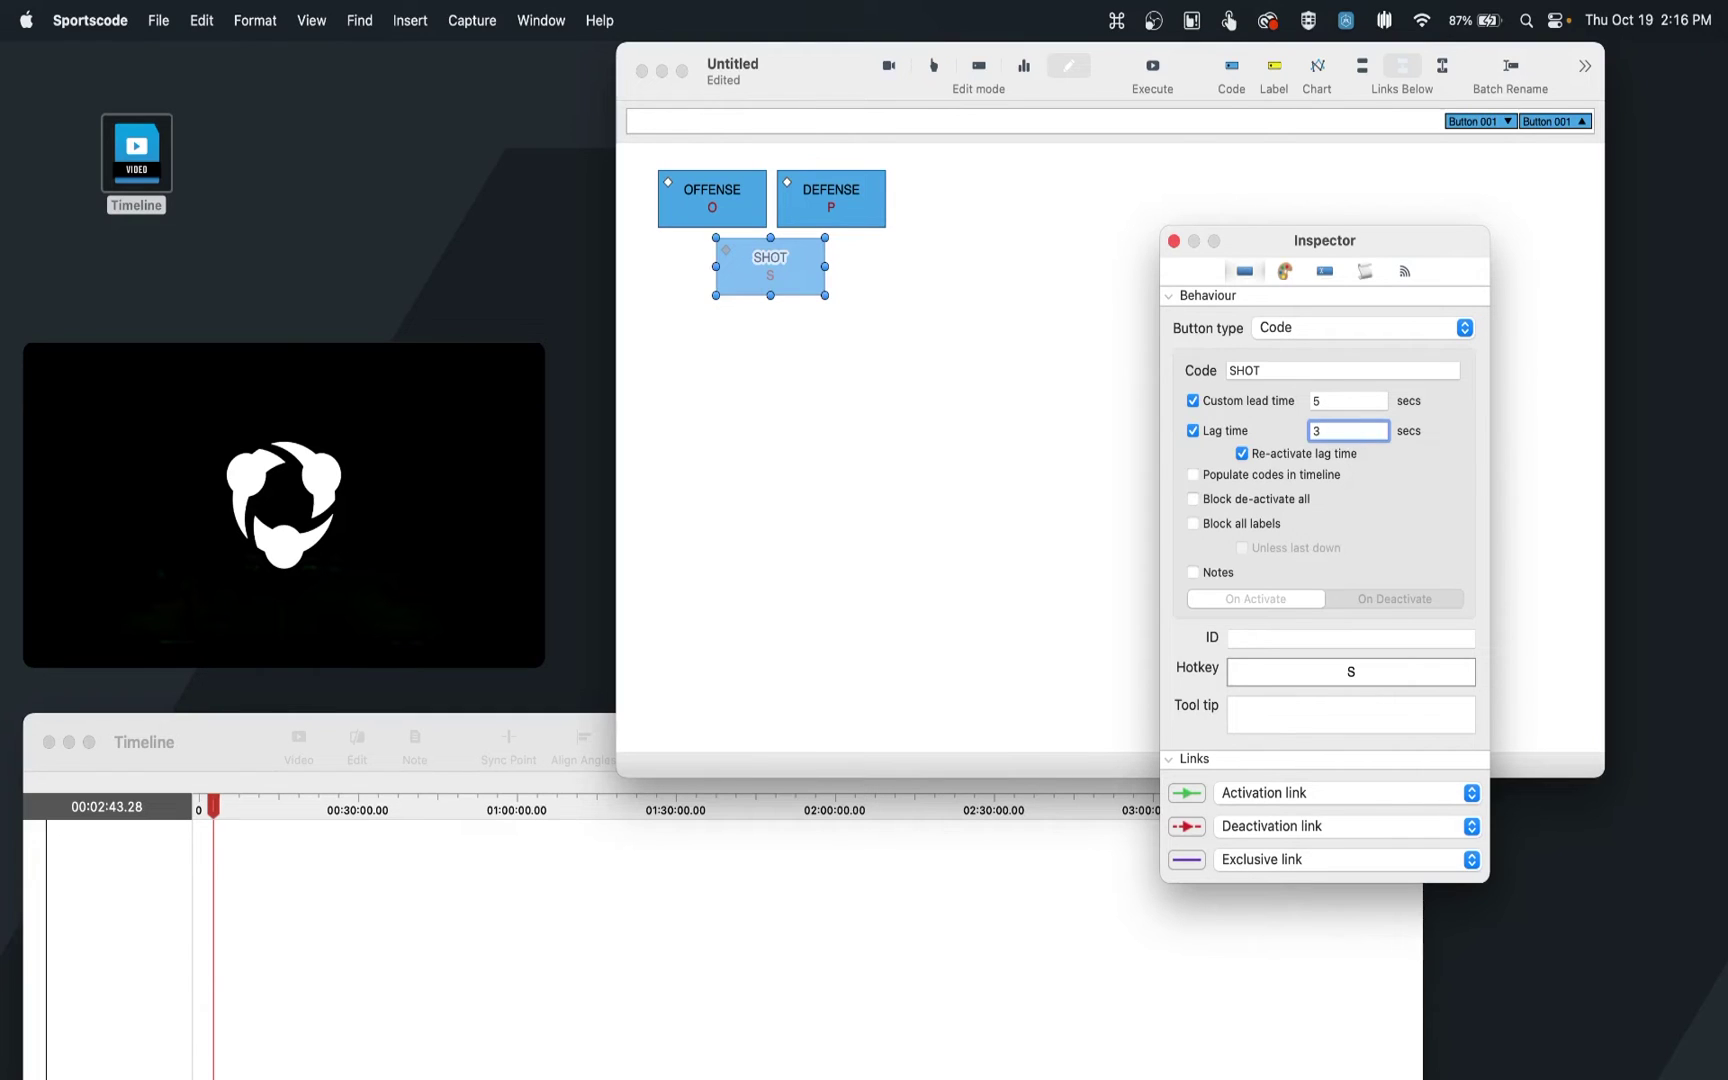
{"action": "left_click", "coordinate": [1175, 241]}
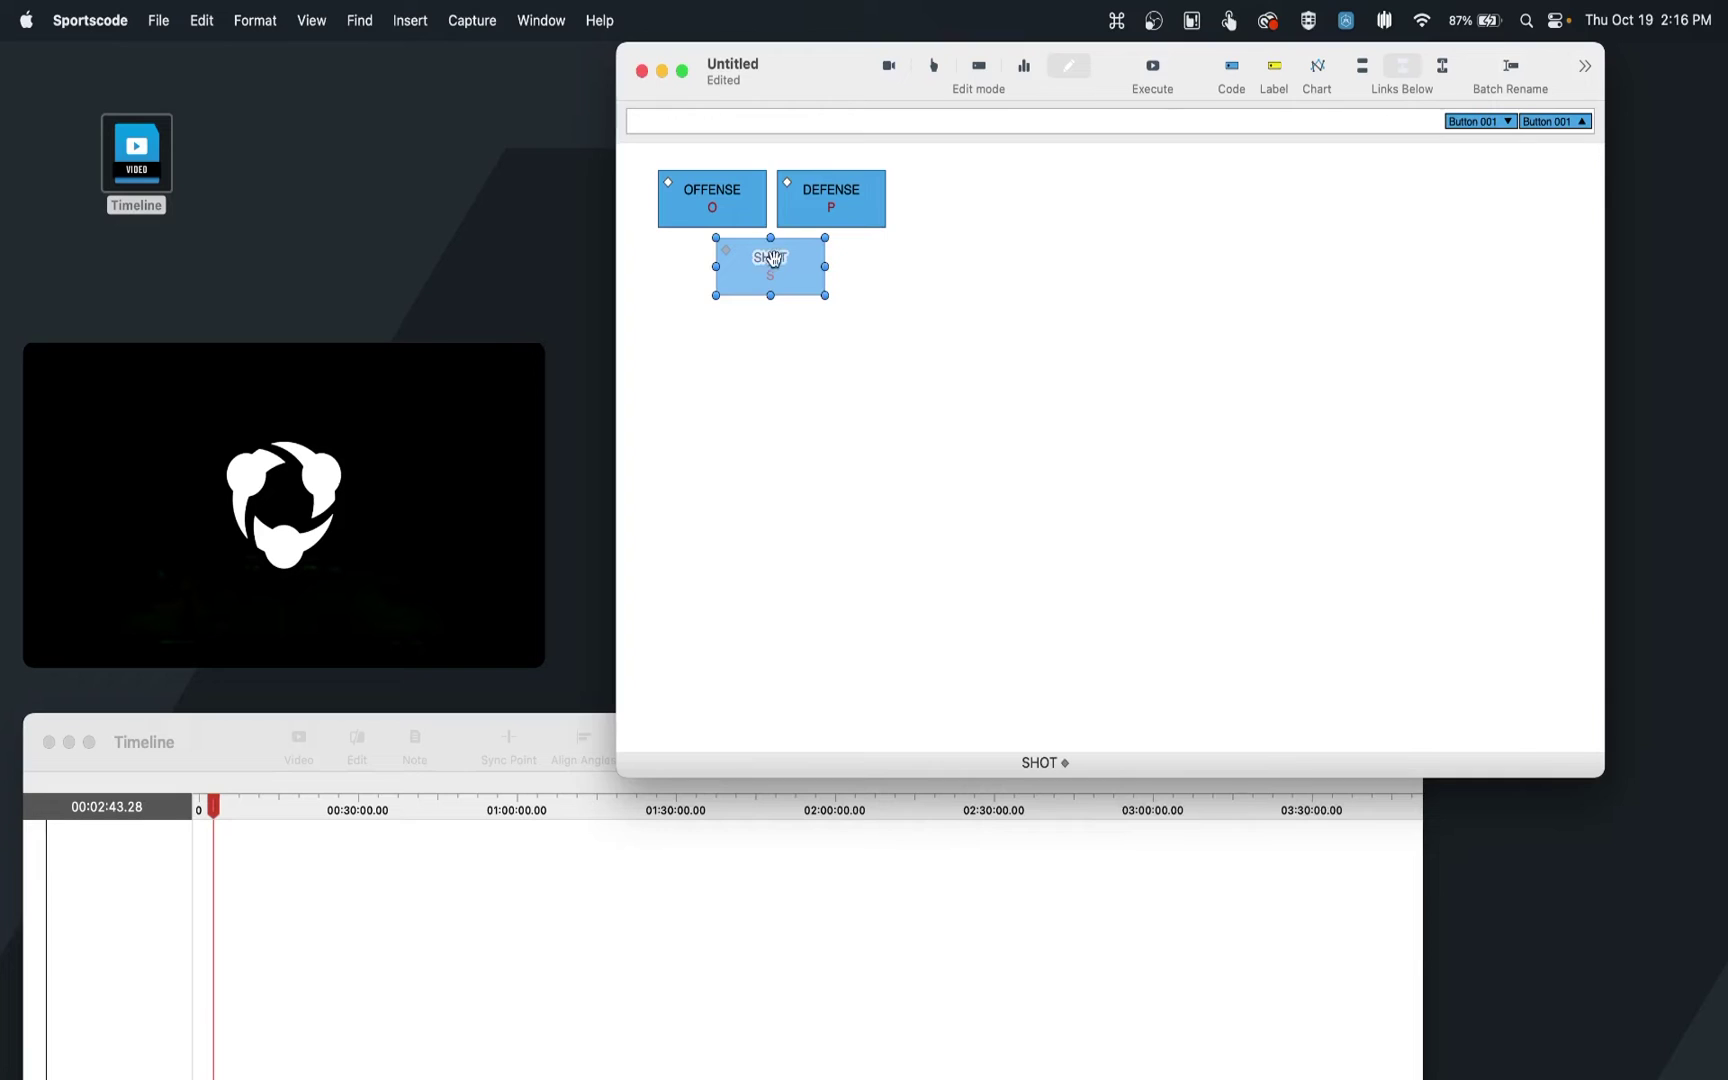
Step: Move SHOT lower, add a label under OFFENSE, and open its Inspector beside the buttons
{"action": "left_click_drag", "start_coordinate": [773, 259], "coordinate": [764, 321]}
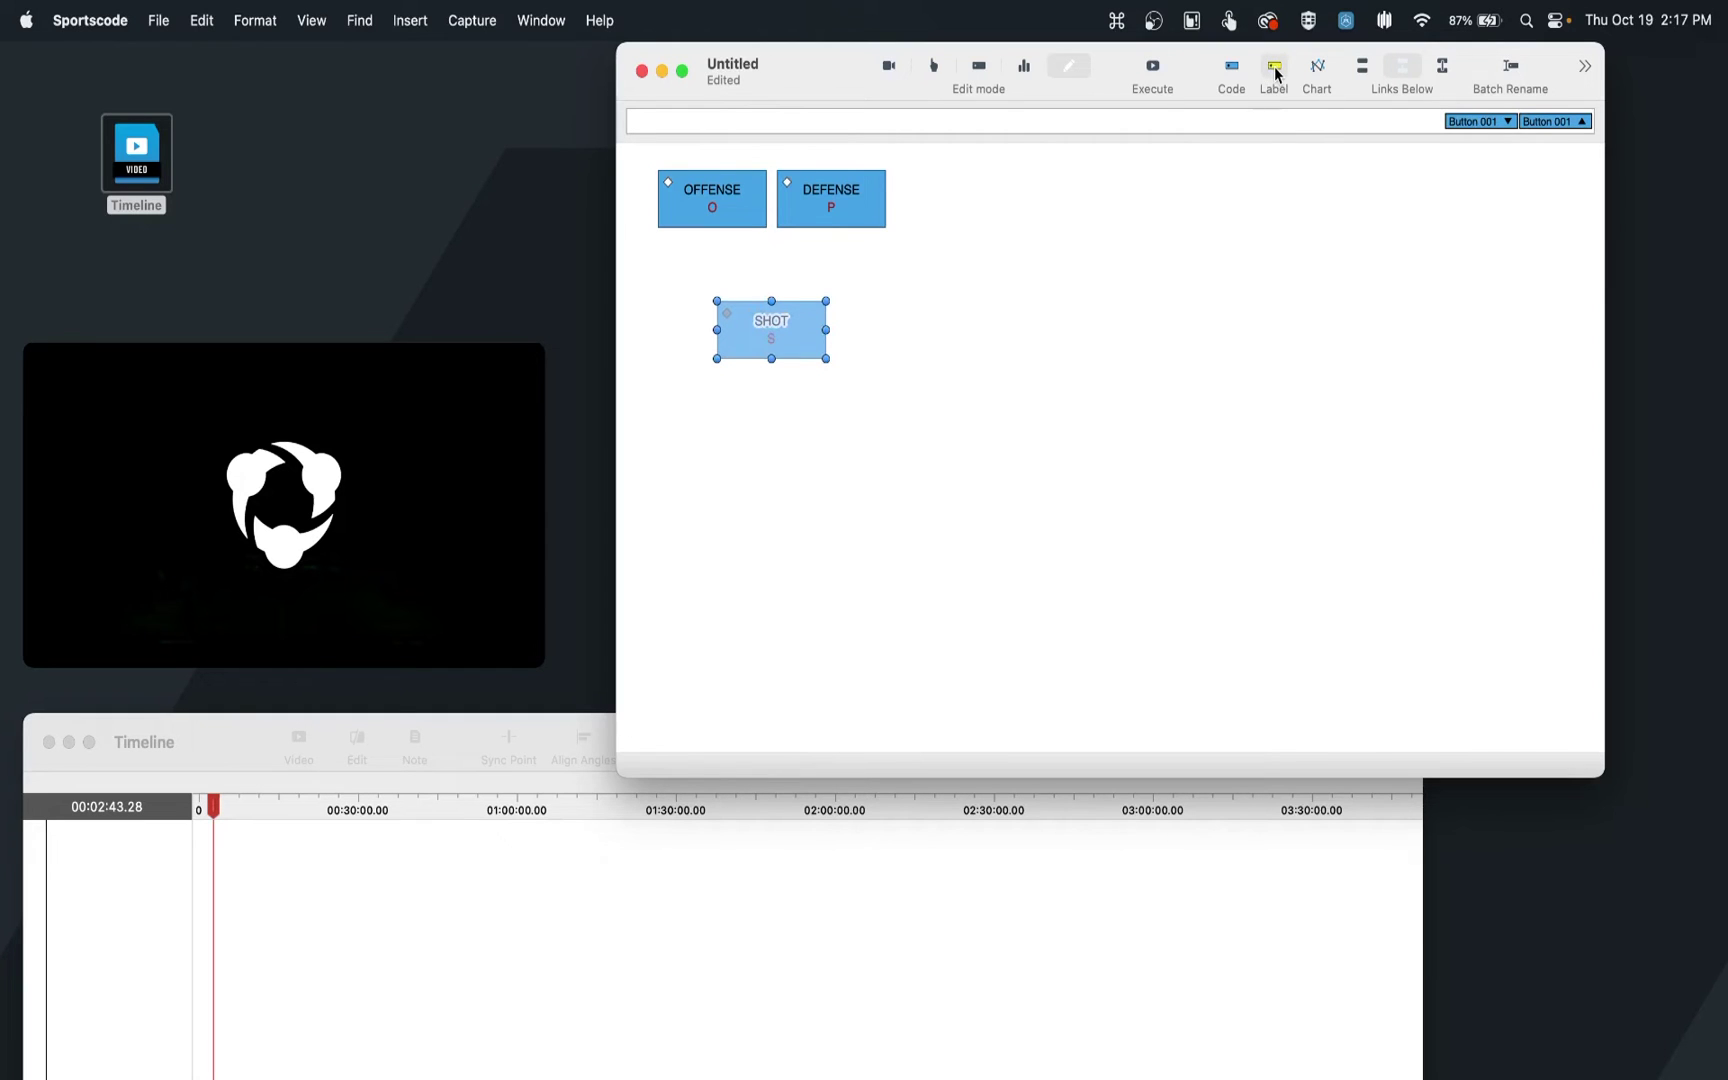
{"action": "left_click_drag", "start_coordinate": [1273, 73], "coordinate": [711, 252]}
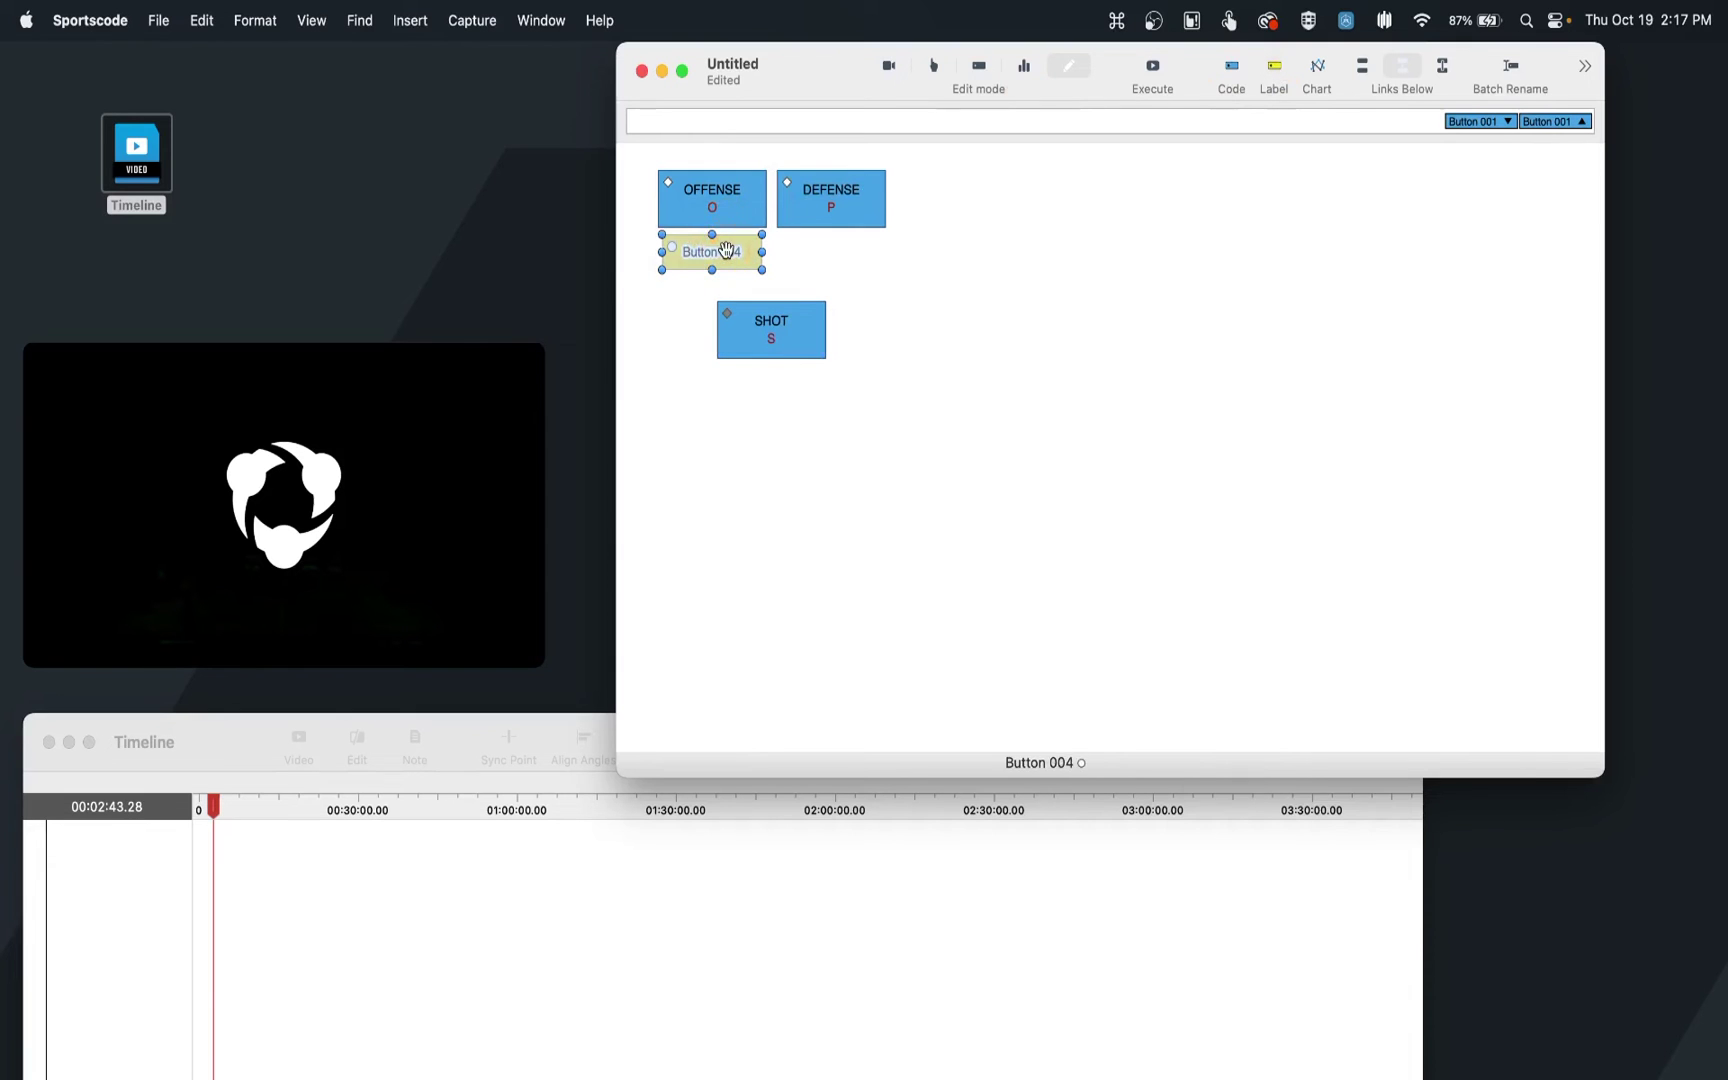
{"action": "double_click", "coordinate": [726, 250]}
{"action": "left_click_drag", "start_coordinate": [1250, 238], "coordinate": [1086, 183]}
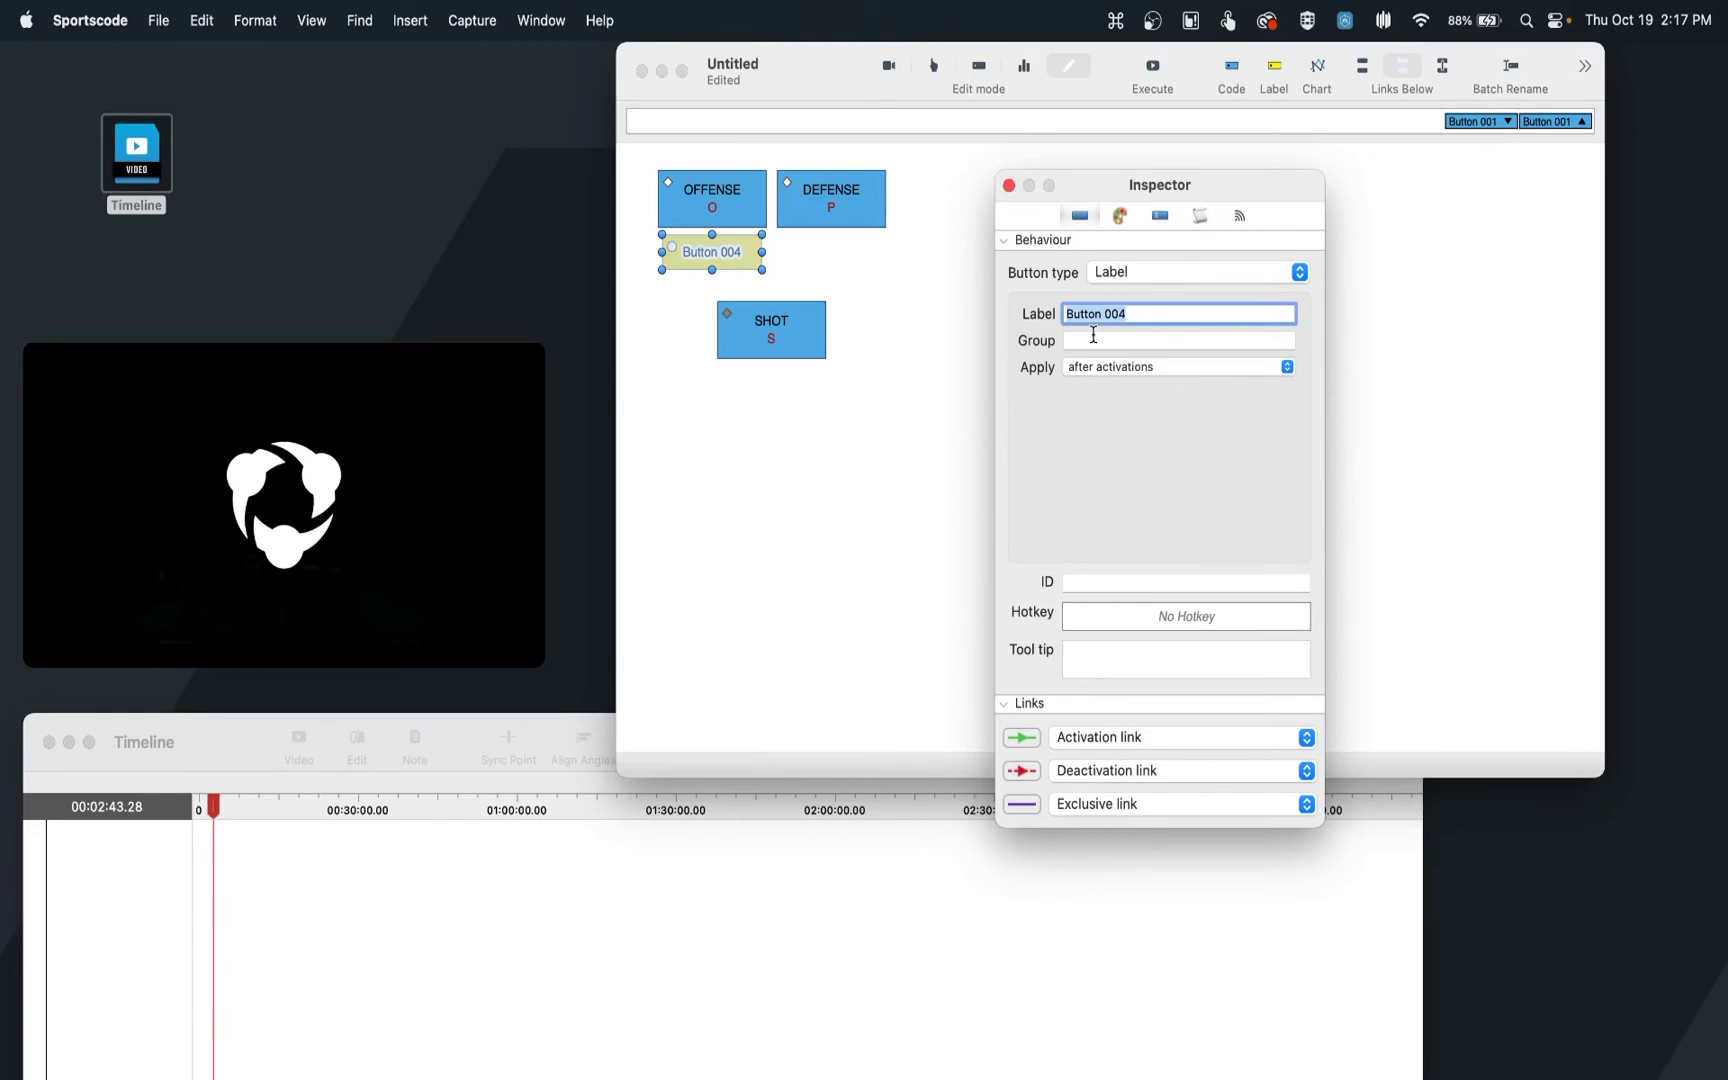
Step: Set the label's group to Play Type, name to Half Court, and hotkey to H
{"action": "left_click", "coordinate": [1093, 338]}
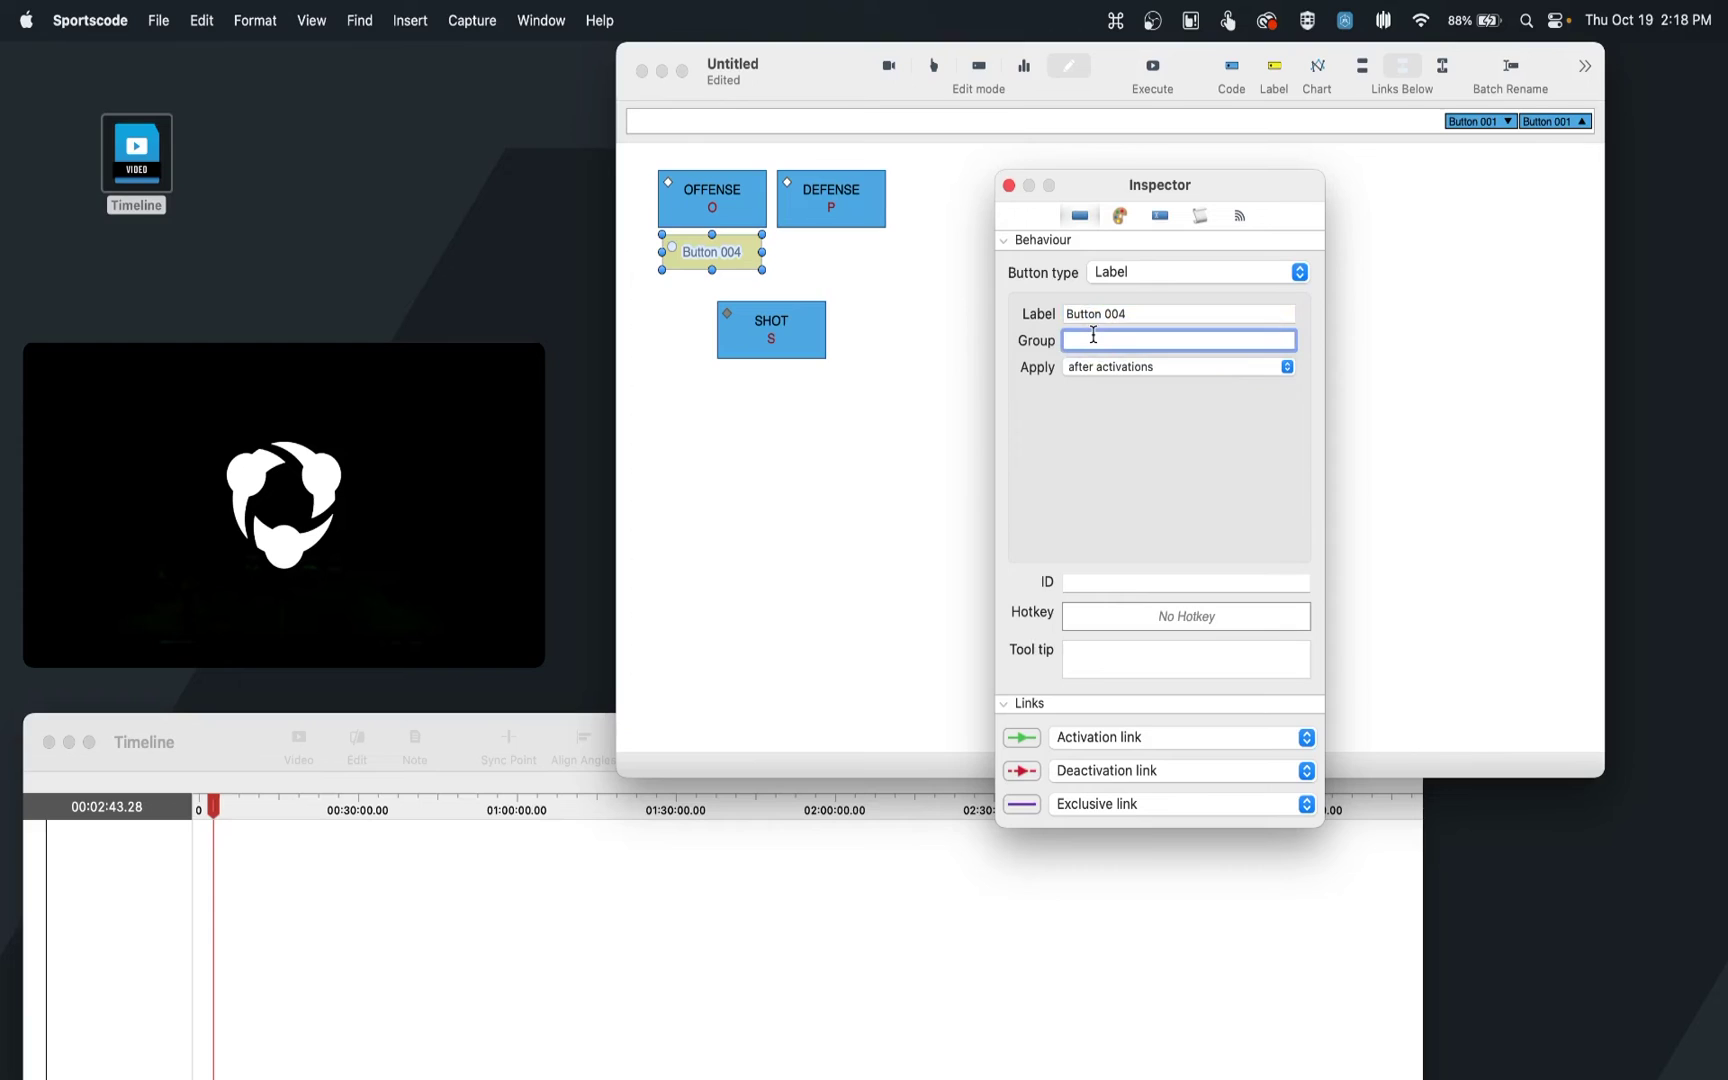
{"action": "type", "text": "Play Type"}
{"action": "left_click", "coordinate": [1137, 316]}
{"action": "type", "text": "Half Court"}
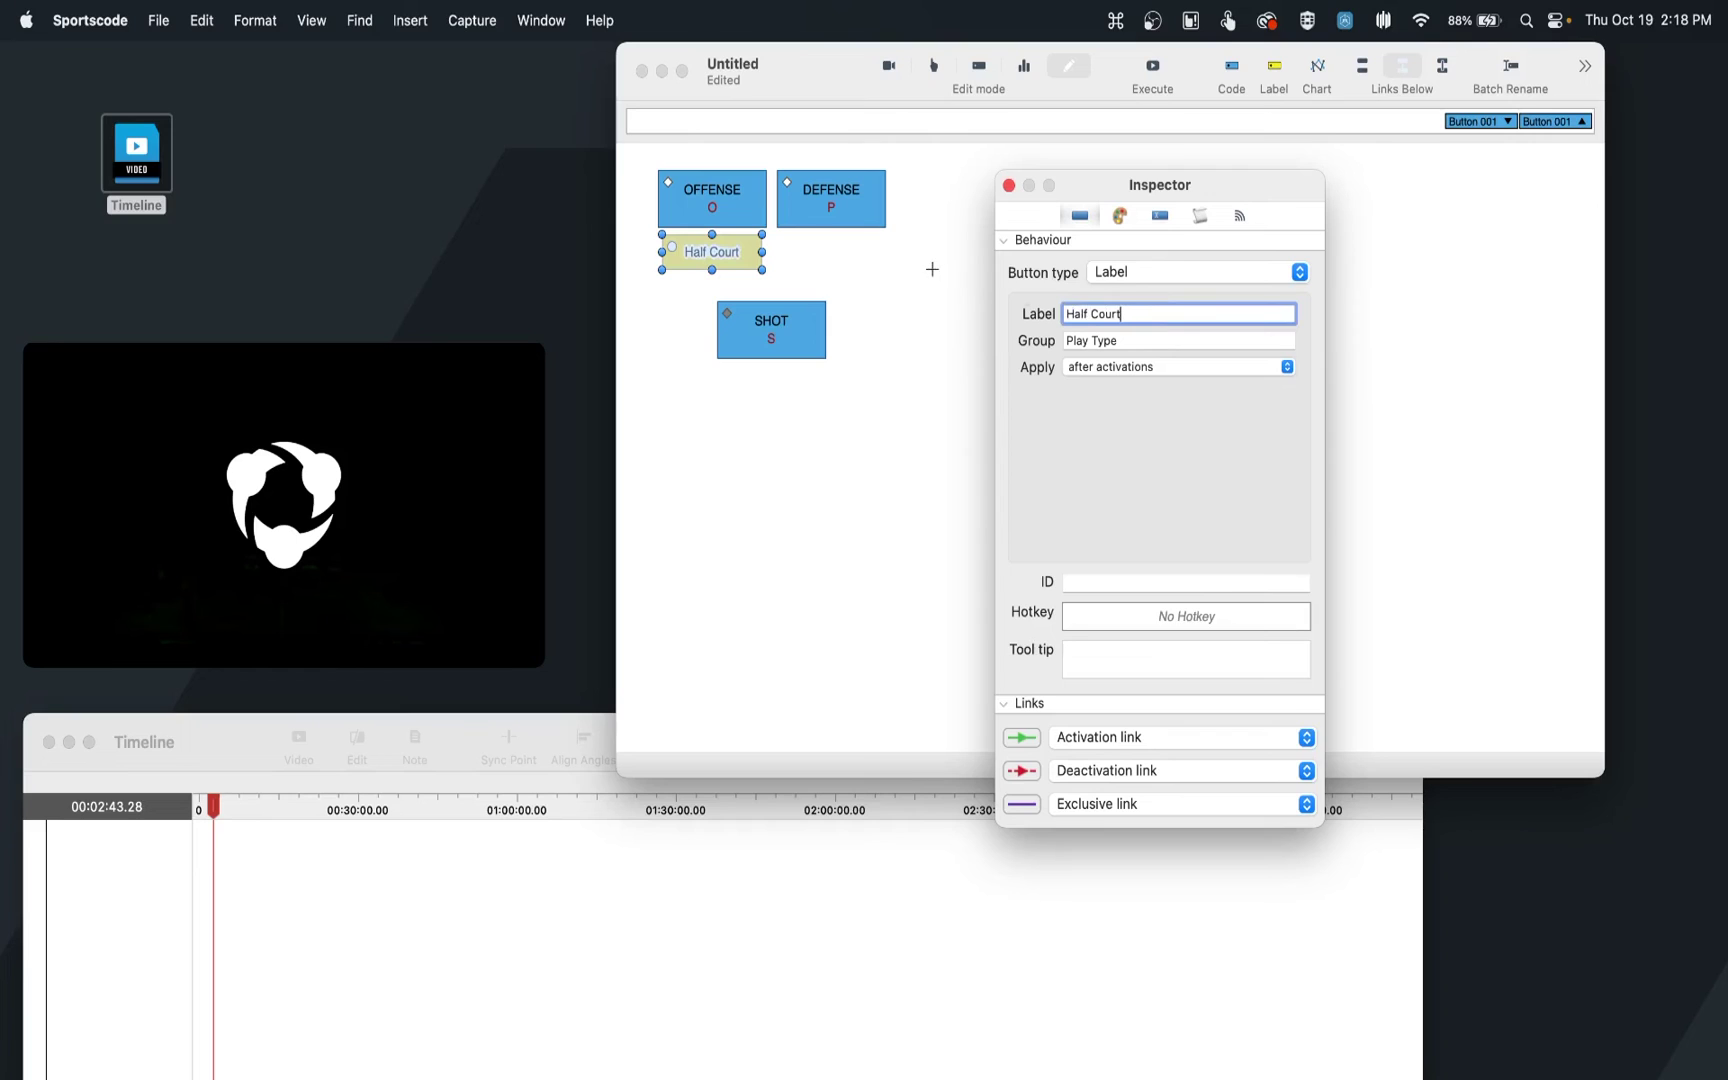
{"action": "left_click", "coordinate": [1173, 620]}
{"action": "key", "text": "h"}
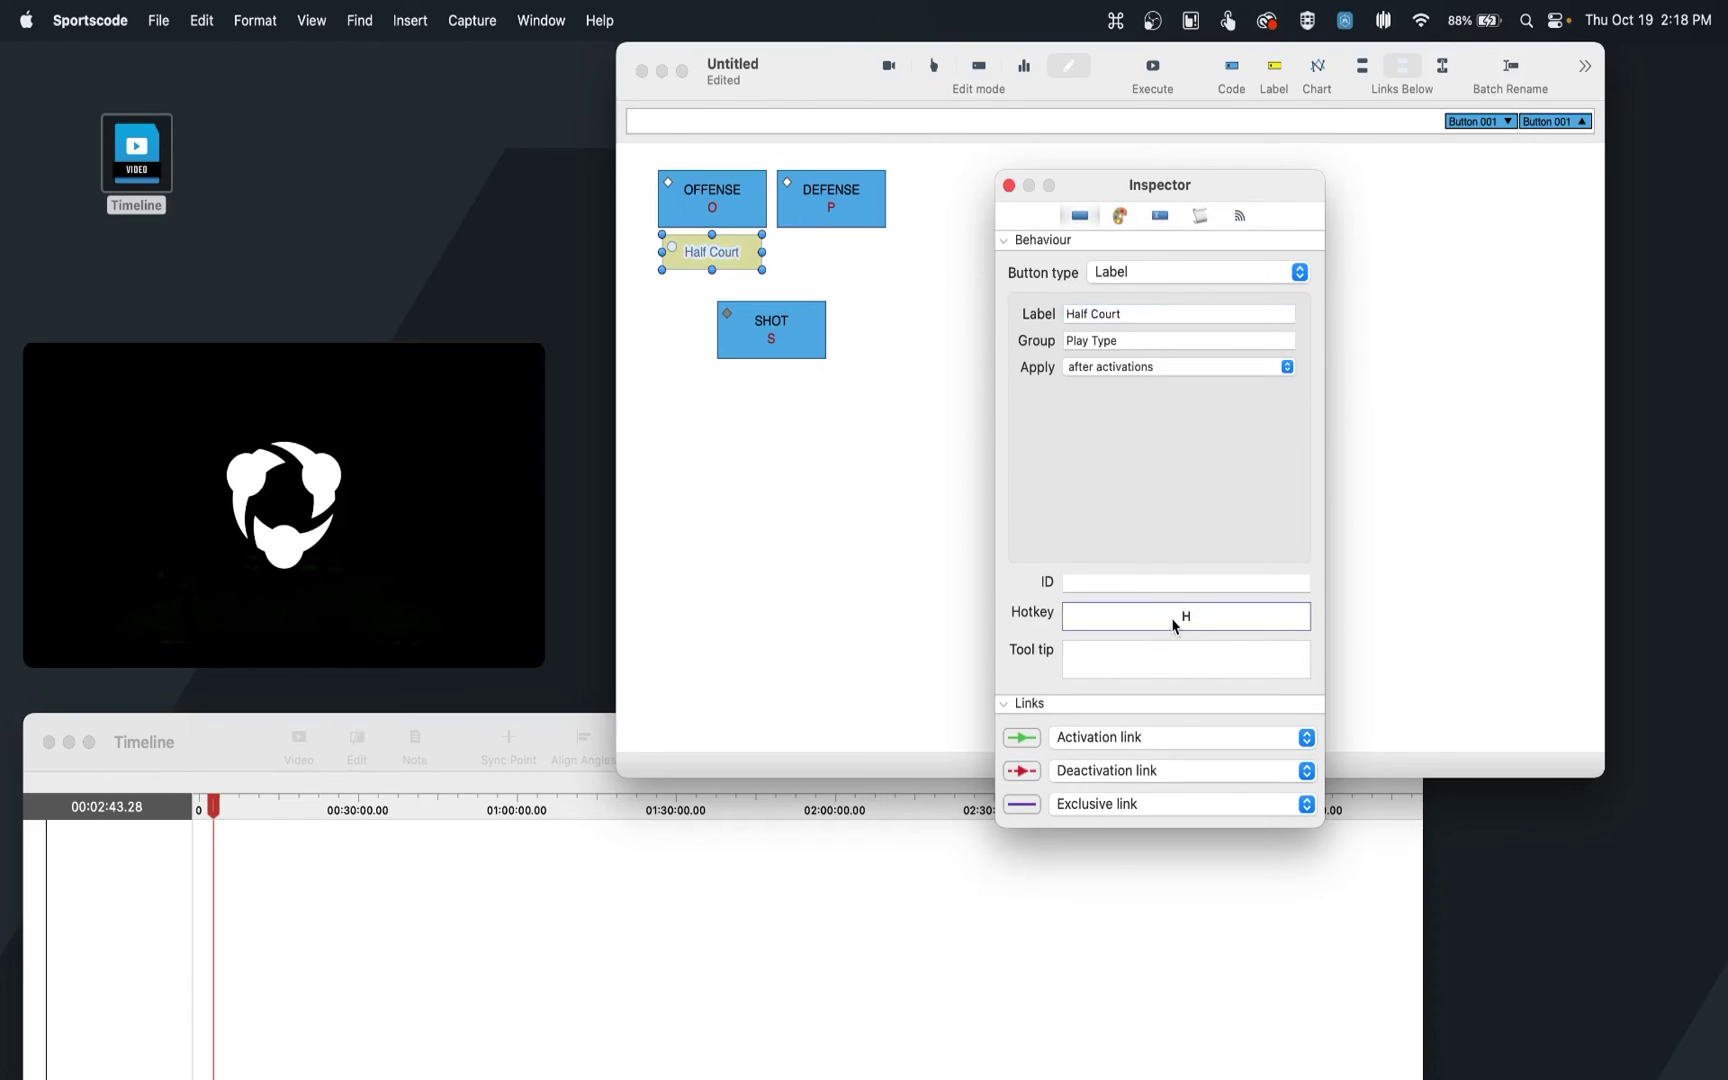
Step: Show the hotkey on the Half Court label and drag its edge to make it taller
{"action": "left_click", "coordinate": [1118, 222]}
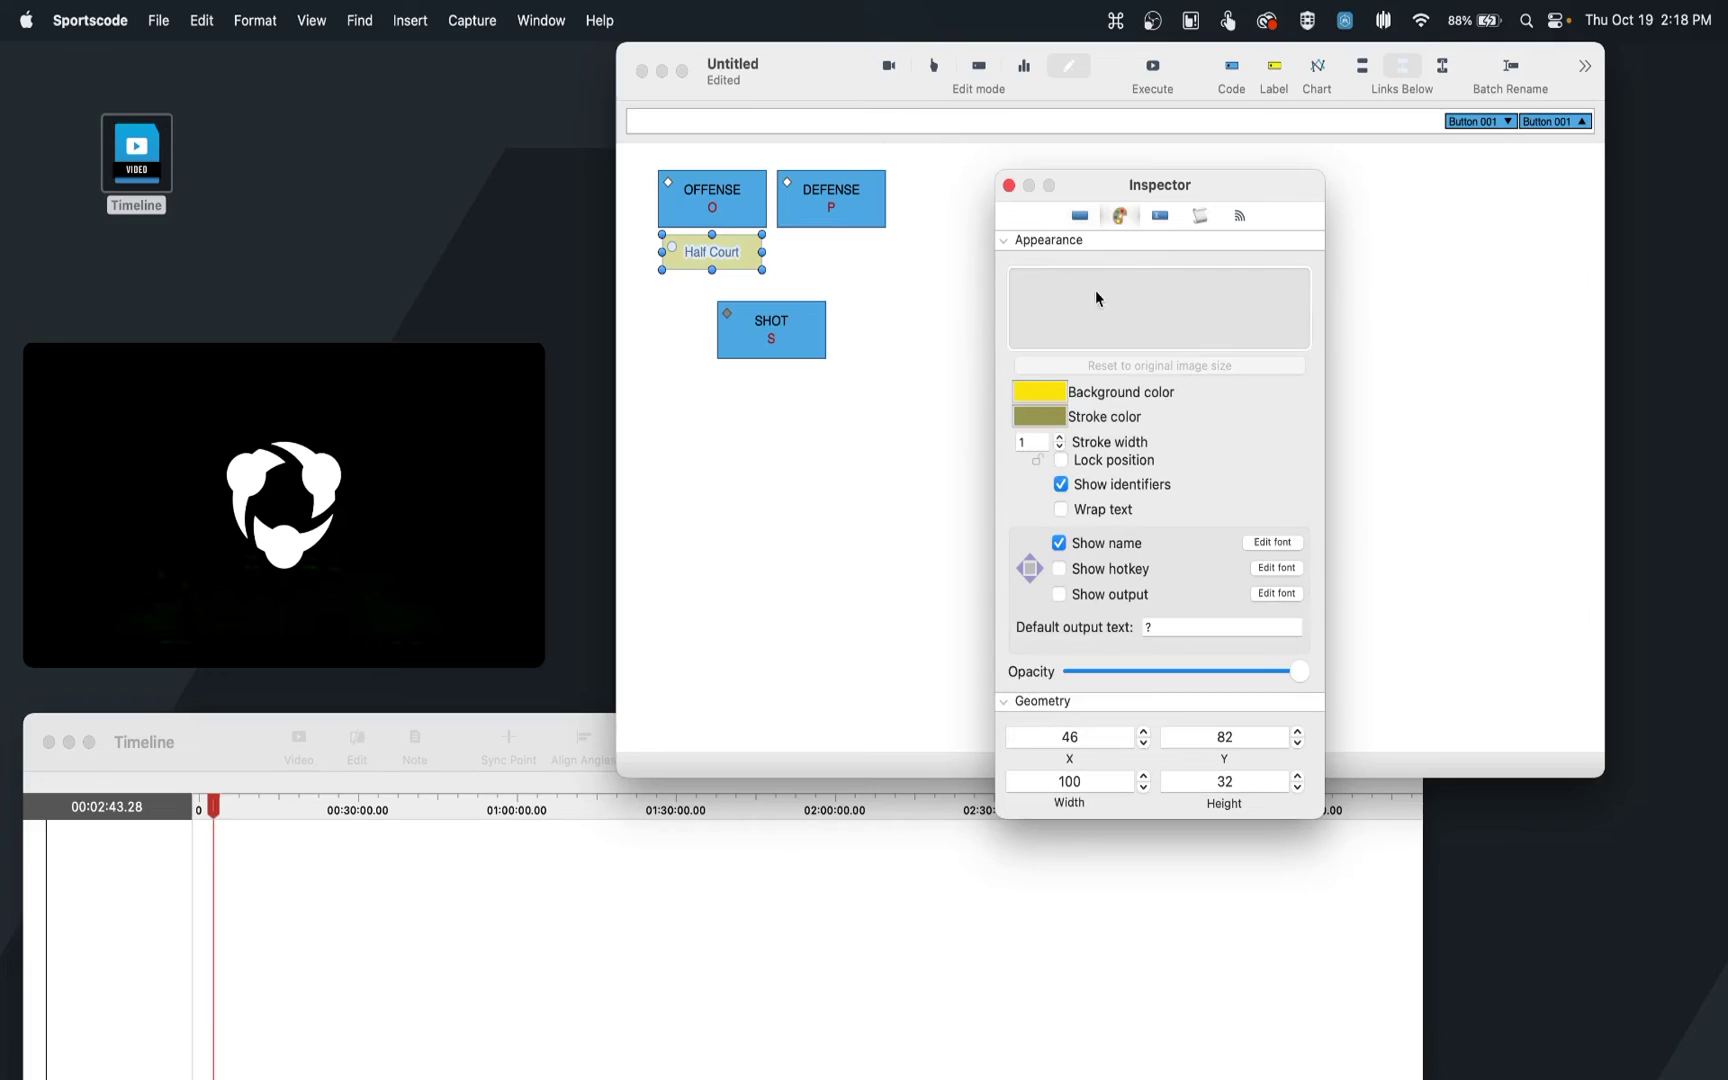
{"action": "left_click", "coordinate": [1058, 568]}
{"action": "left_click", "coordinate": [1079, 214]}
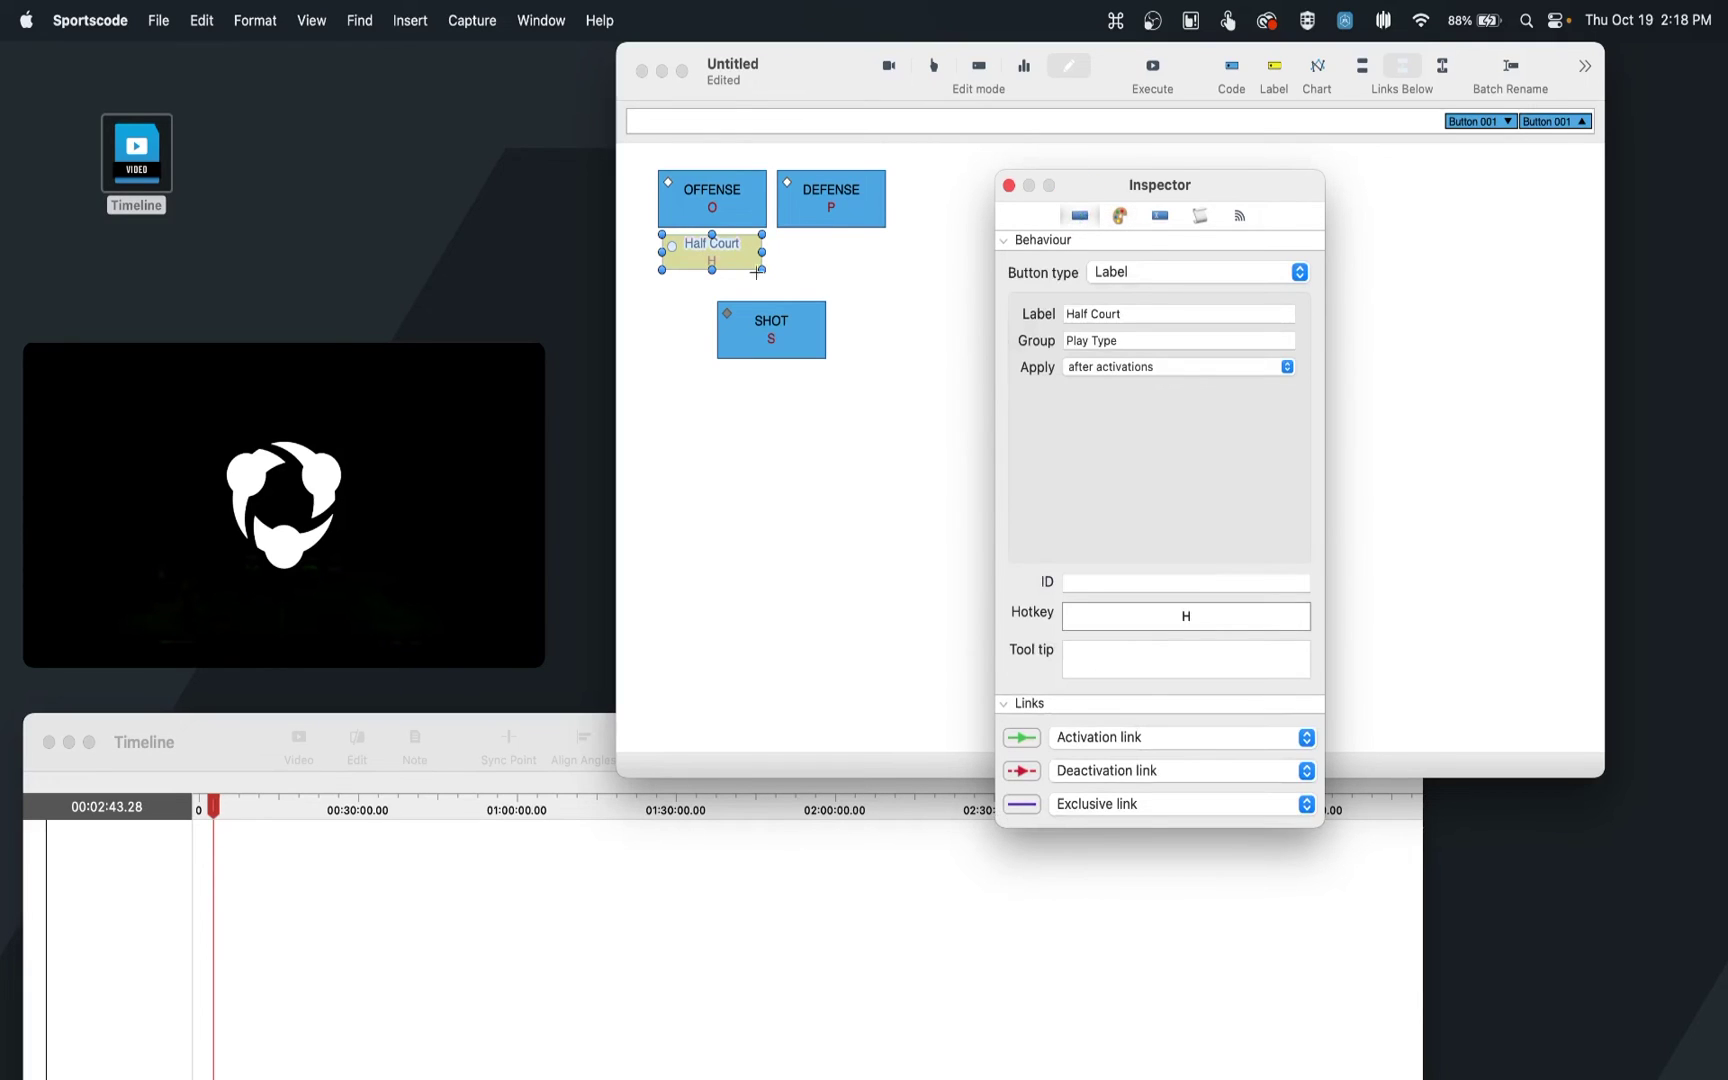
{"action": "left_click", "coordinate": [713, 272]}
{"action": "left_click_drag", "start_coordinate": [713, 272], "coordinate": [815, 264]}
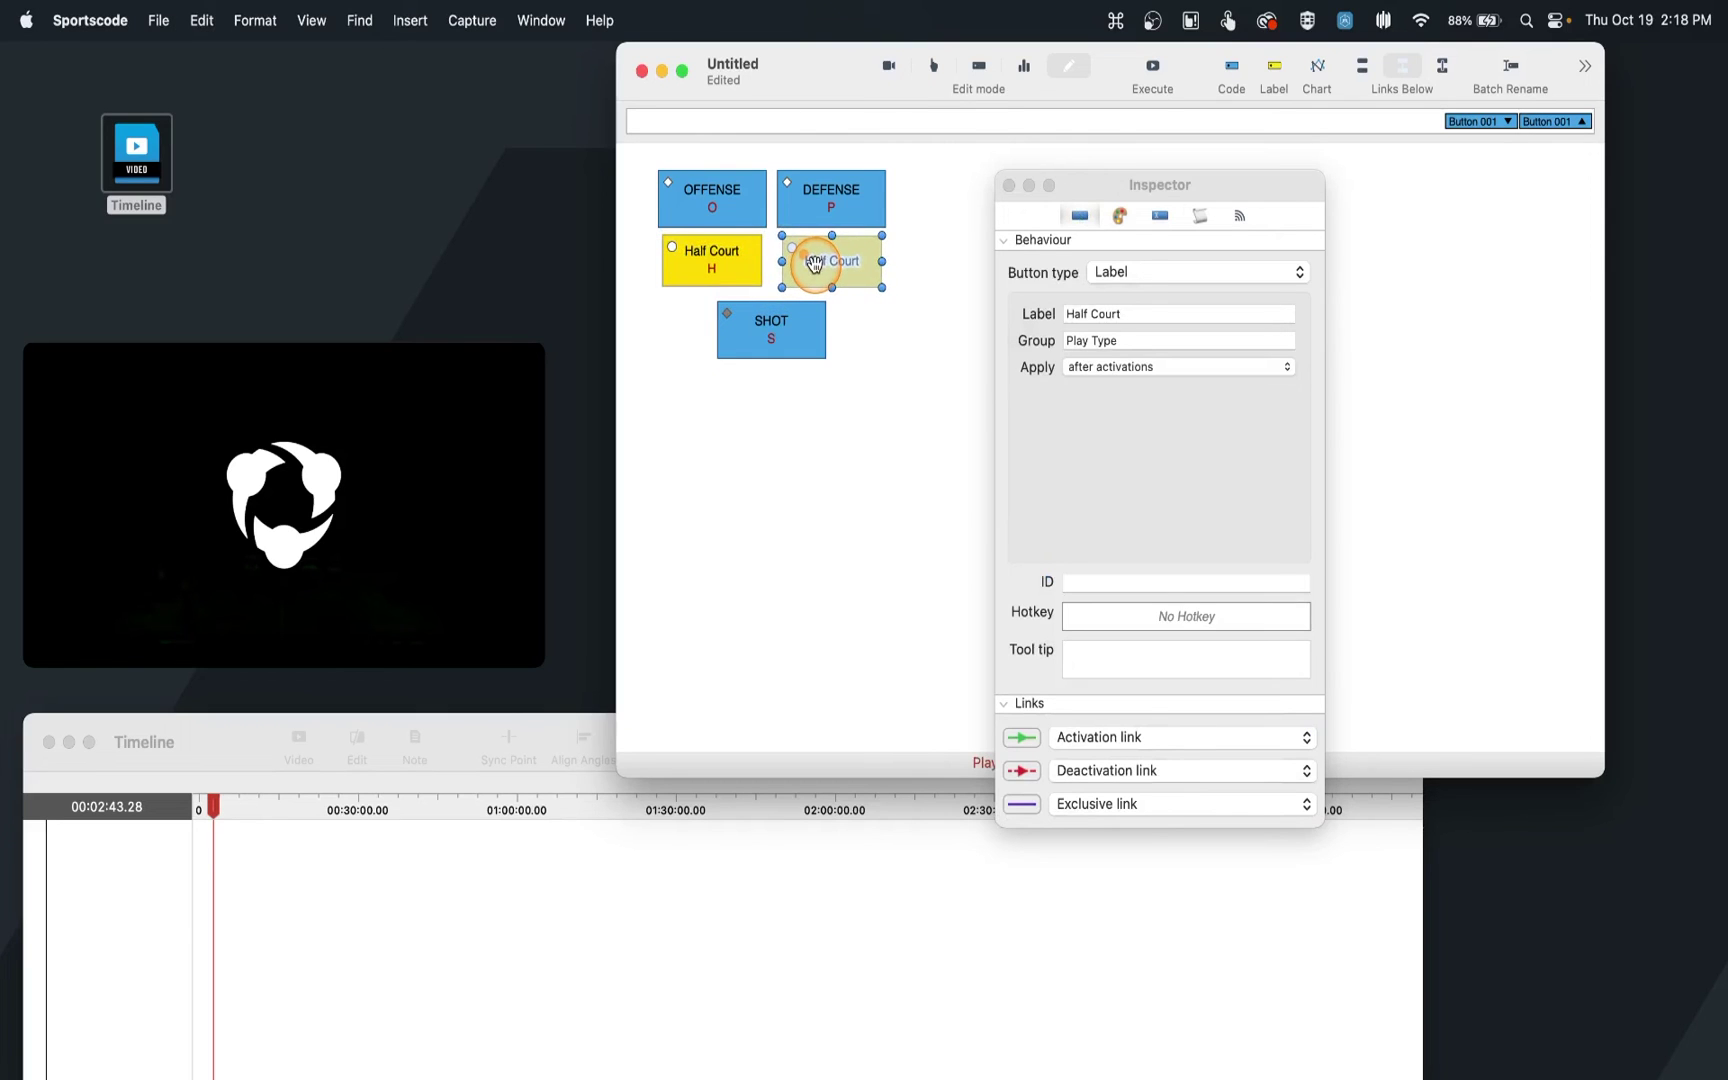
Step: Rename the copied Half Court label to Transition with hotkey T, then close the Inspector
{"action": "double_click", "coordinate": [1133, 314]}
{"action": "triple_click", "coordinate": [1133, 314]}
{"action": "type", "text": "Tr"}
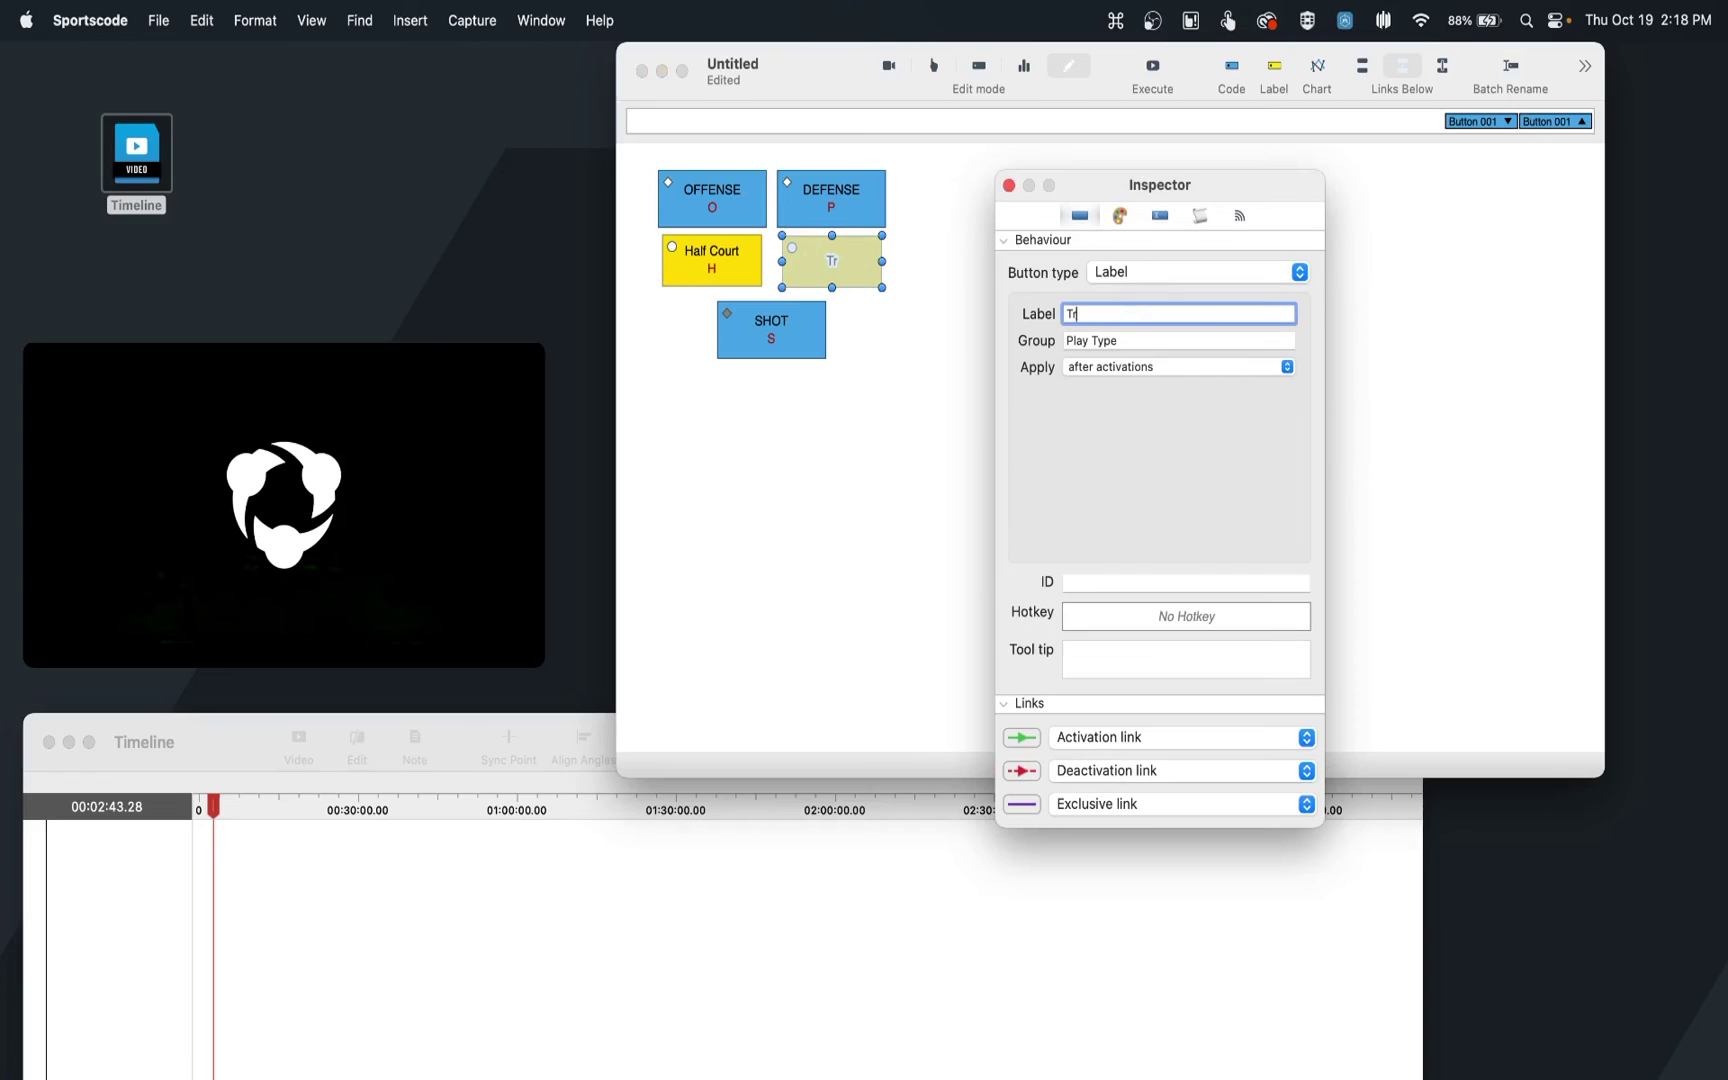
{"action": "type", "text": "ansition"}
{"action": "left_click", "coordinate": [1182, 619]}
{"action": "key", "text": "t"}
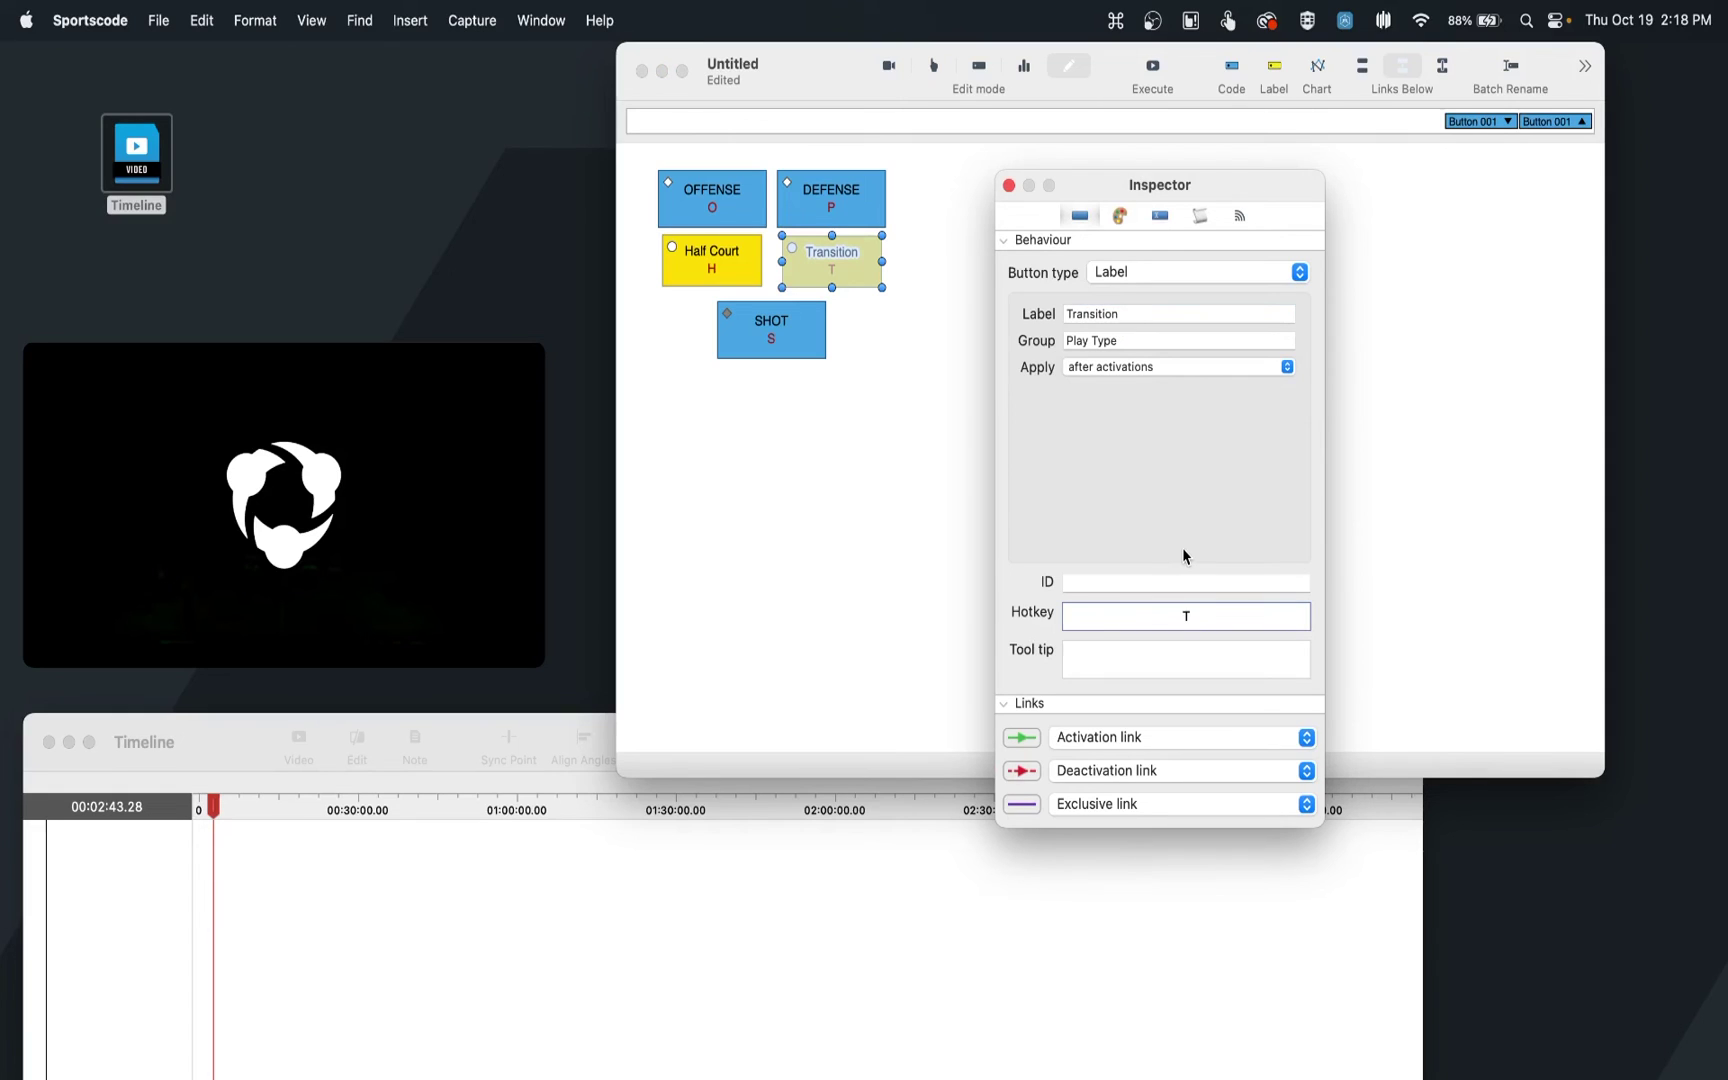
{"action": "left_click", "coordinate": [1009, 186]}
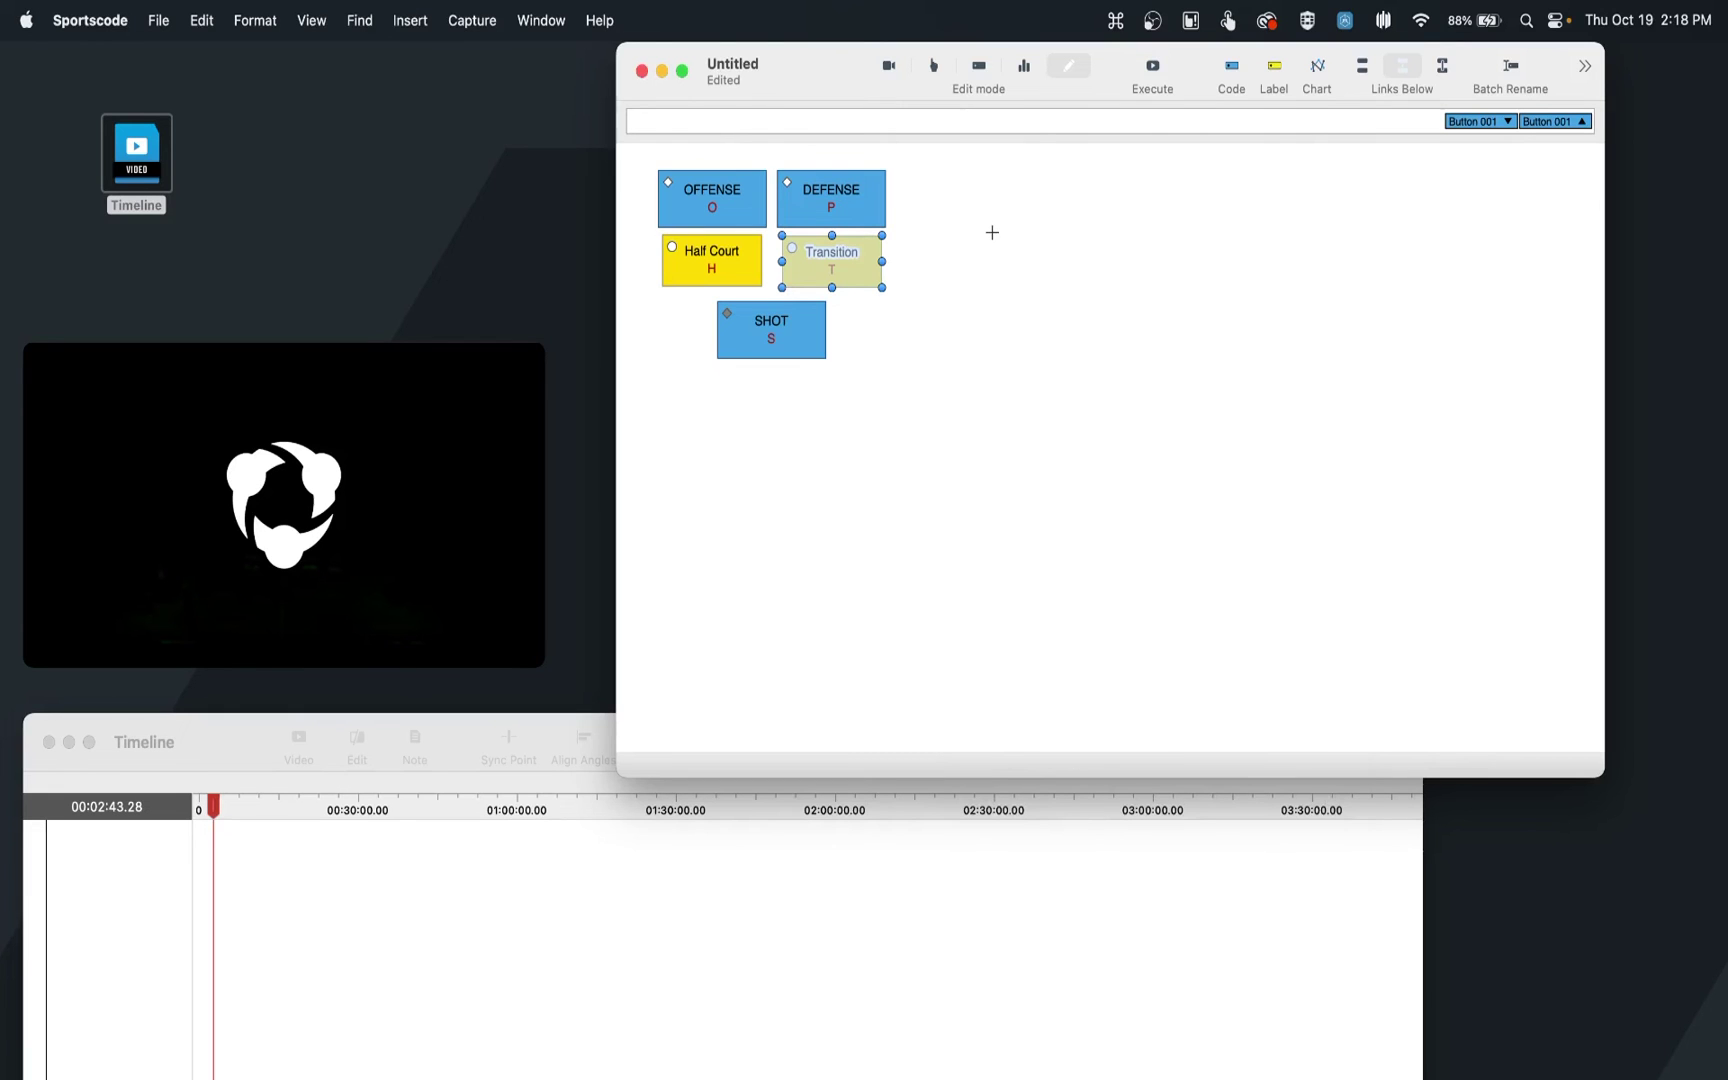
Step: Save the code window to the Desktop as 'Code Window'
{"action": "key", "text": "super+s"}
{"action": "type", "text": "Code"}
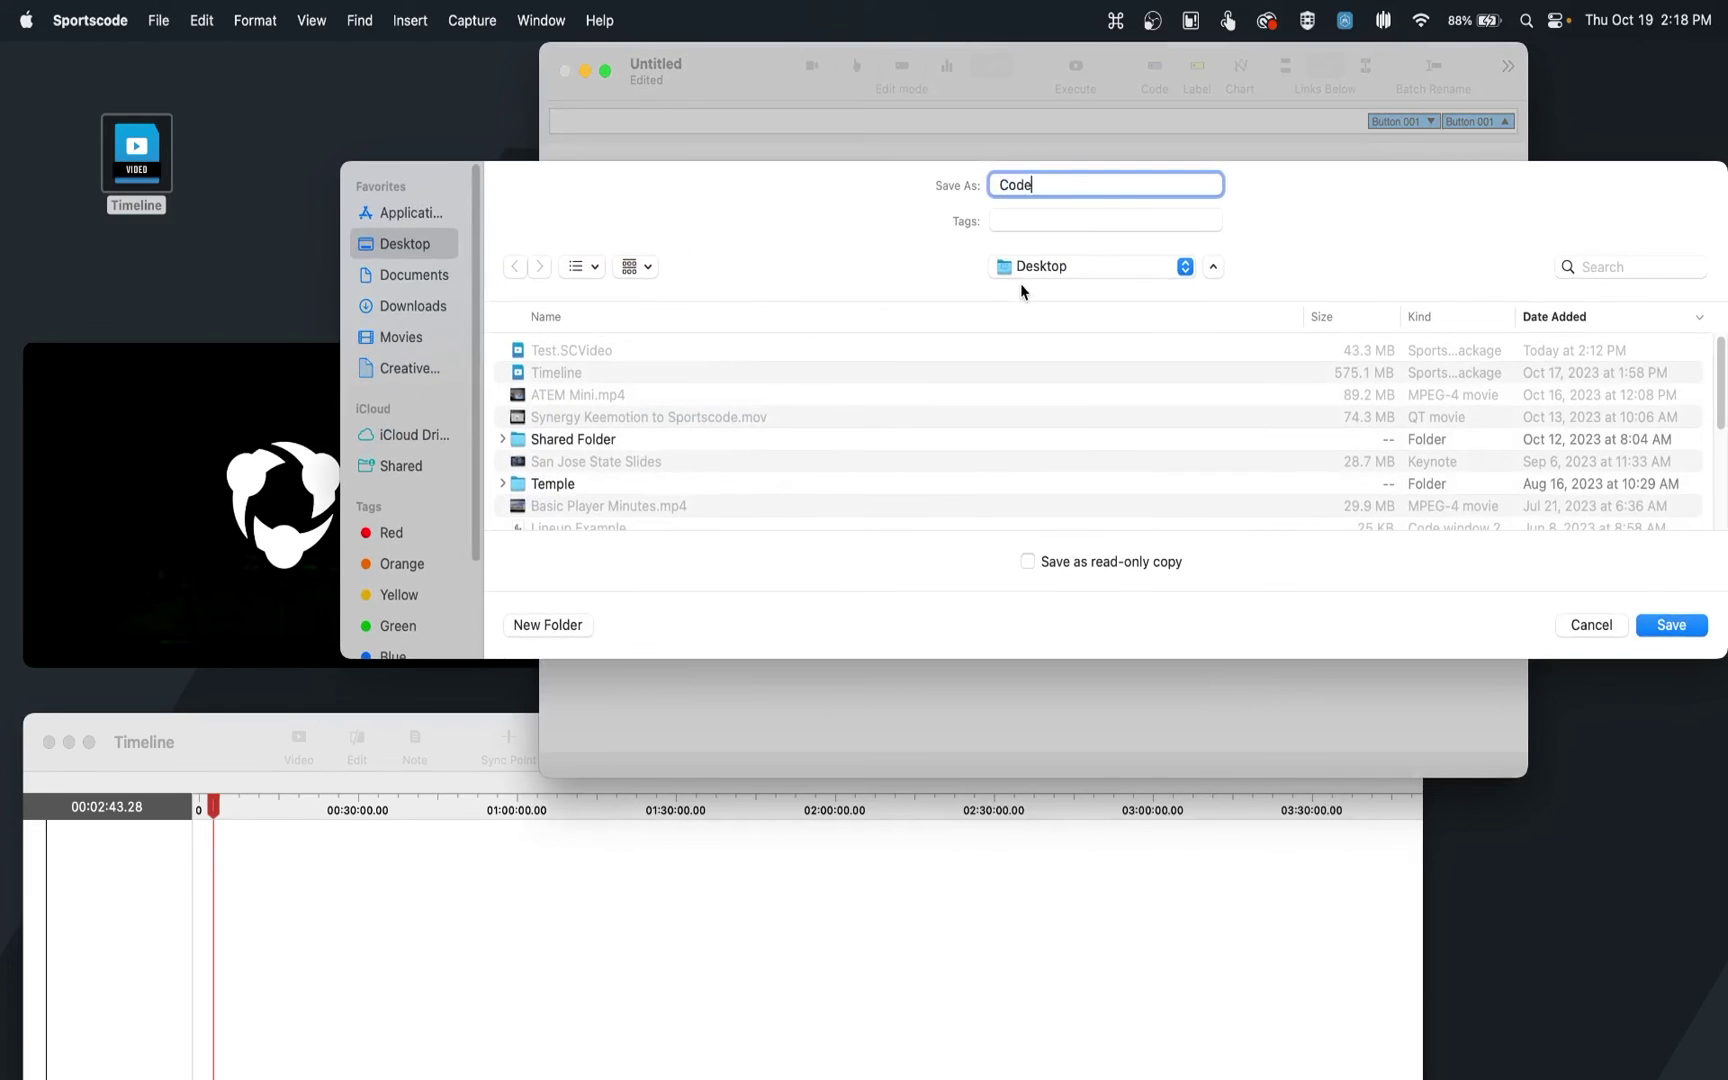
{"action": "type", "text": " Window"}
{"action": "key", "text": "Return"}
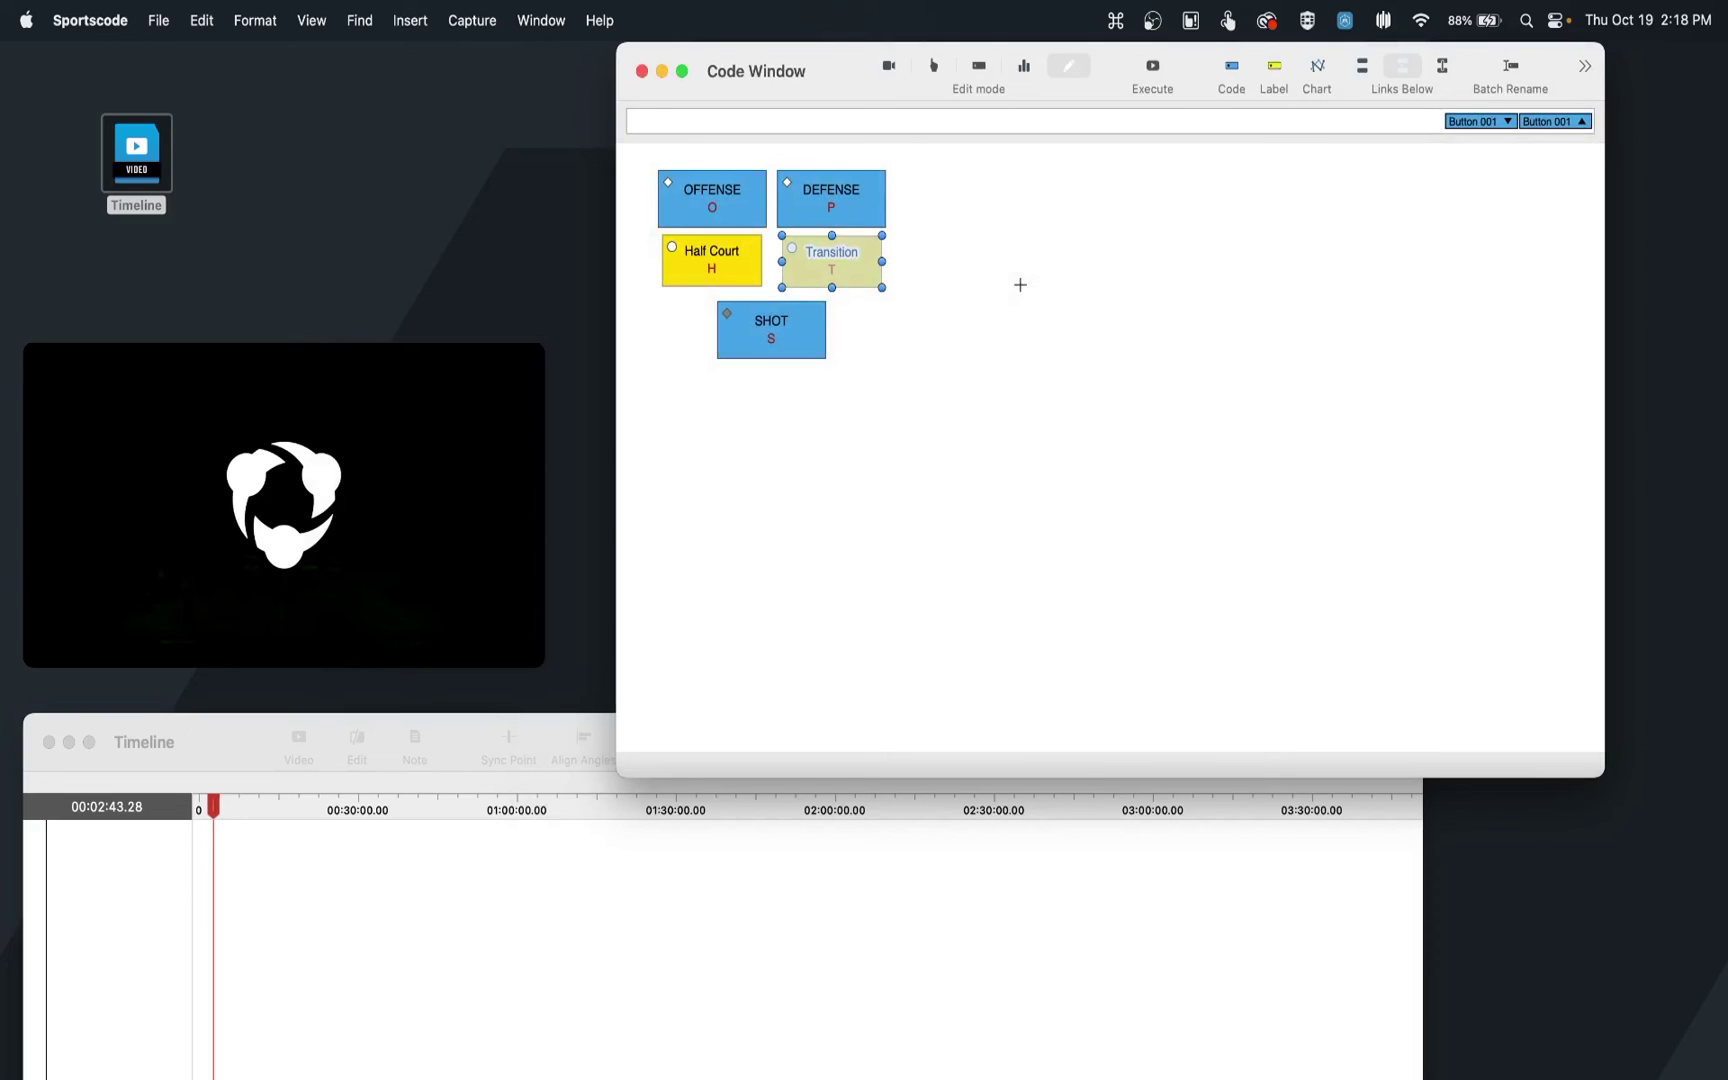
Step: Put the Code Window in code mode, shrink it and move it right, and enlarge the video player
{"action": "left_click", "coordinate": [932, 65]}
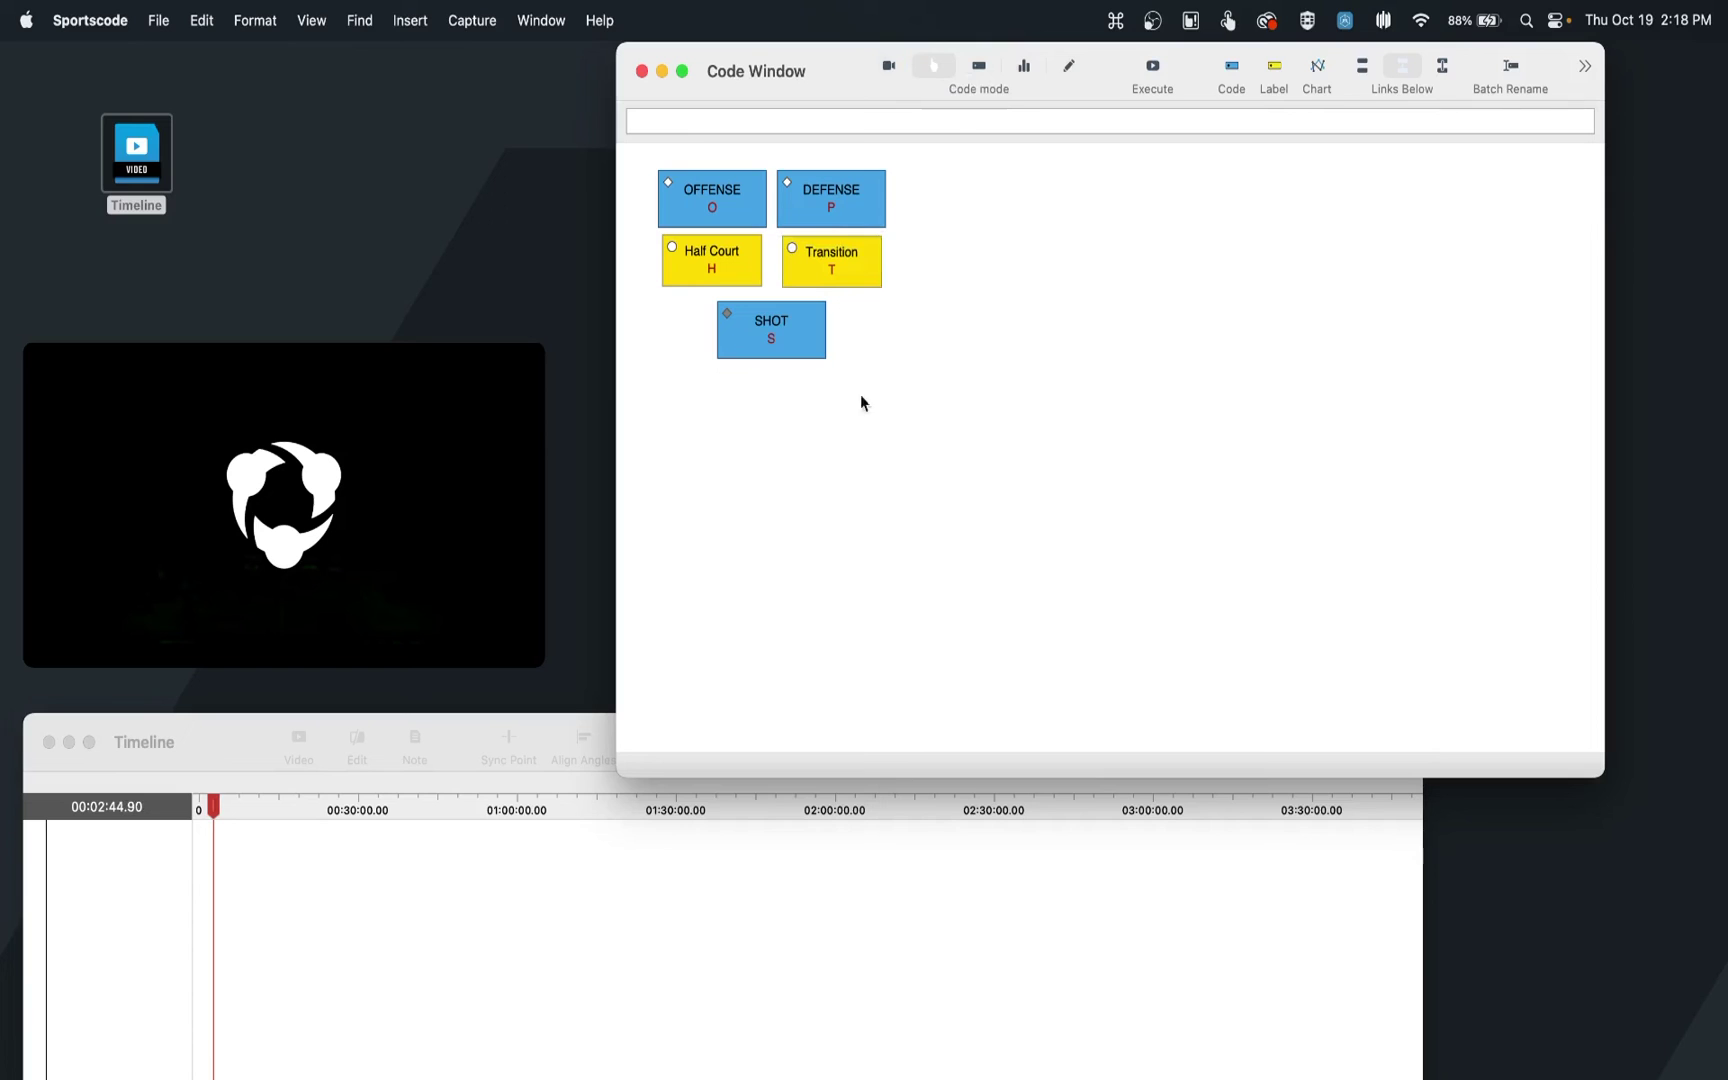
{"action": "left_click", "coordinate": [233, 748]}
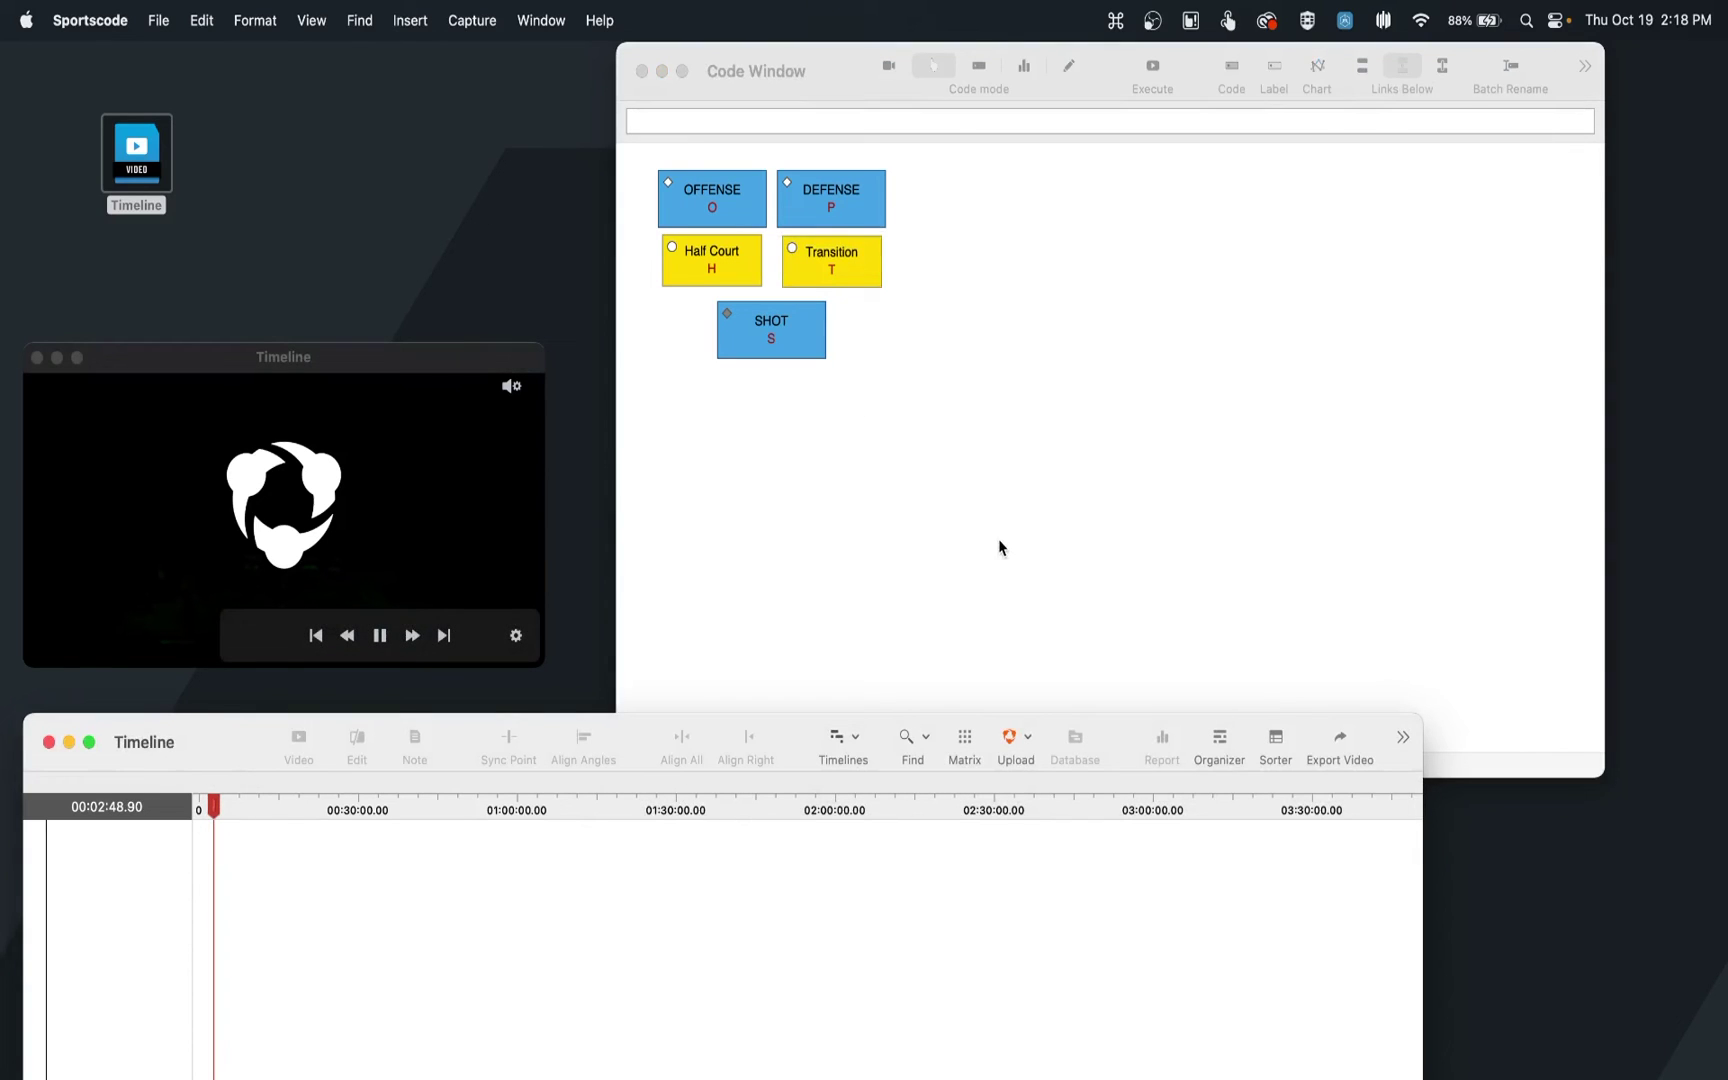
{"action": "left_click_drag", "start_coordinate": [1593, 776], "coordinate": [1153, 538]}
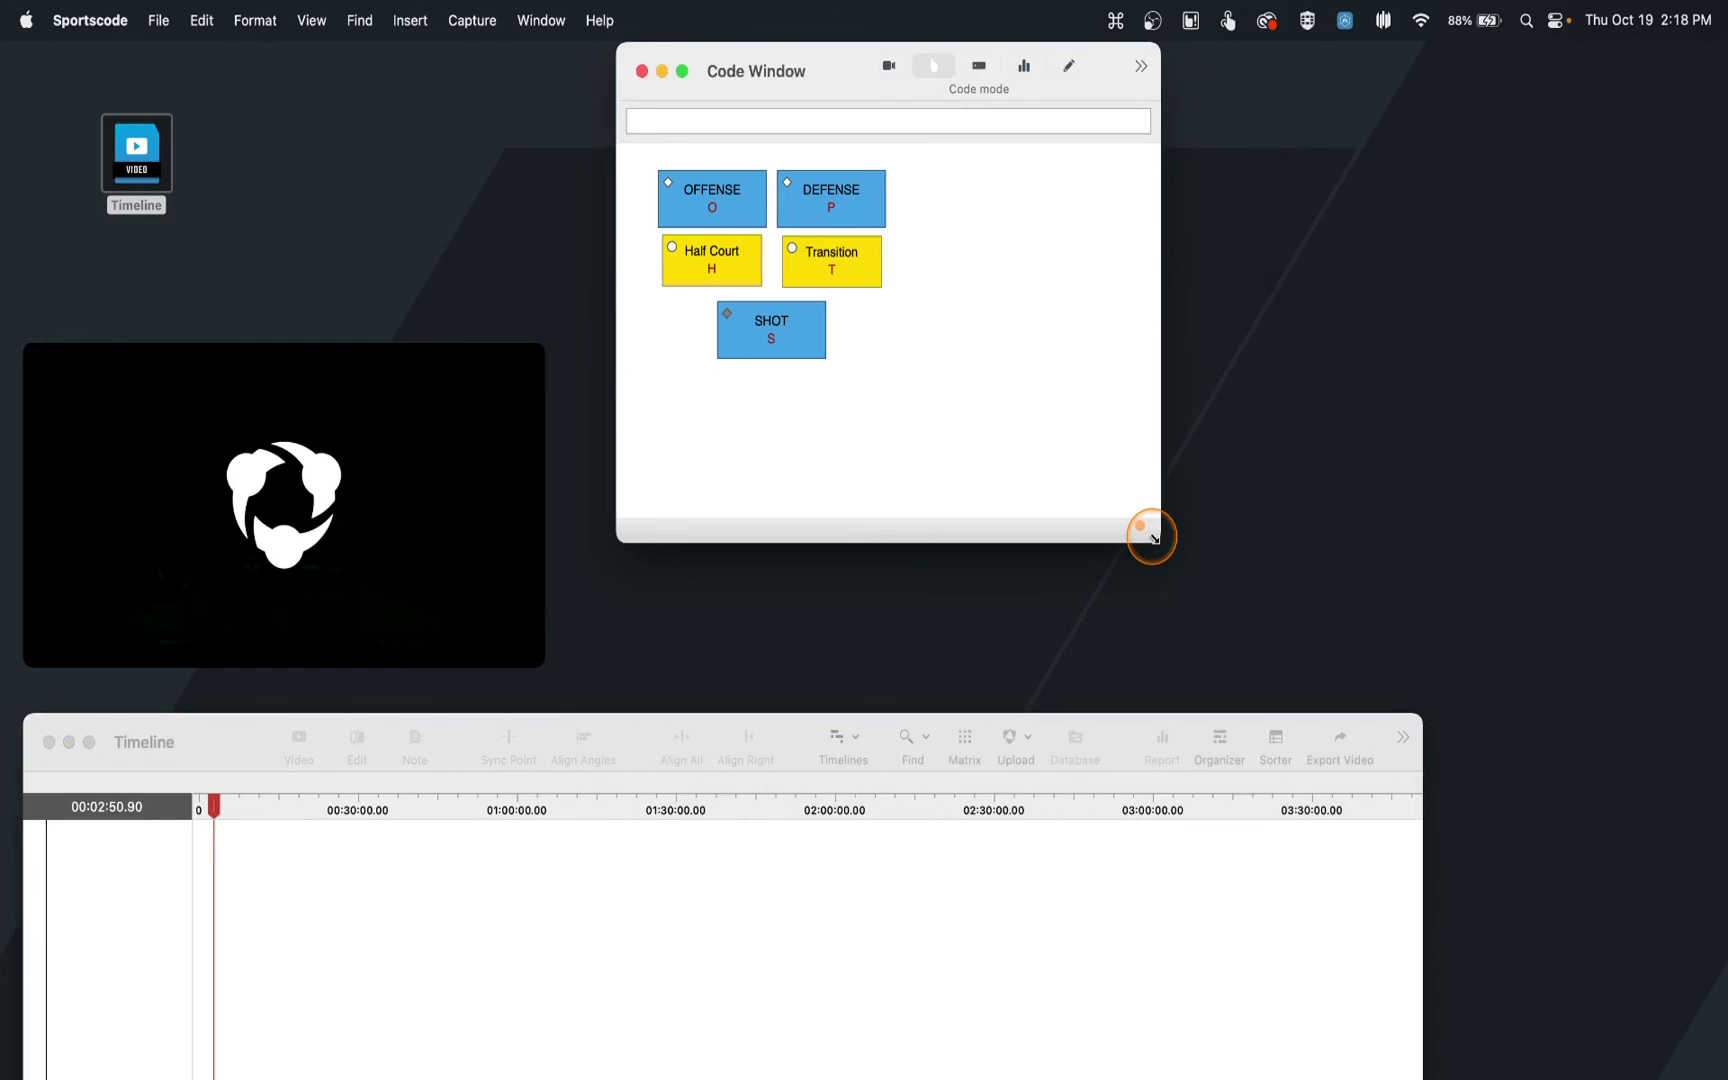
{"action": "left_click_drag", "start_coordinate": [849, 77], "coordinate": [1406, 72]}
{"action": "mouse_move", "coordinate": [467, 384]}
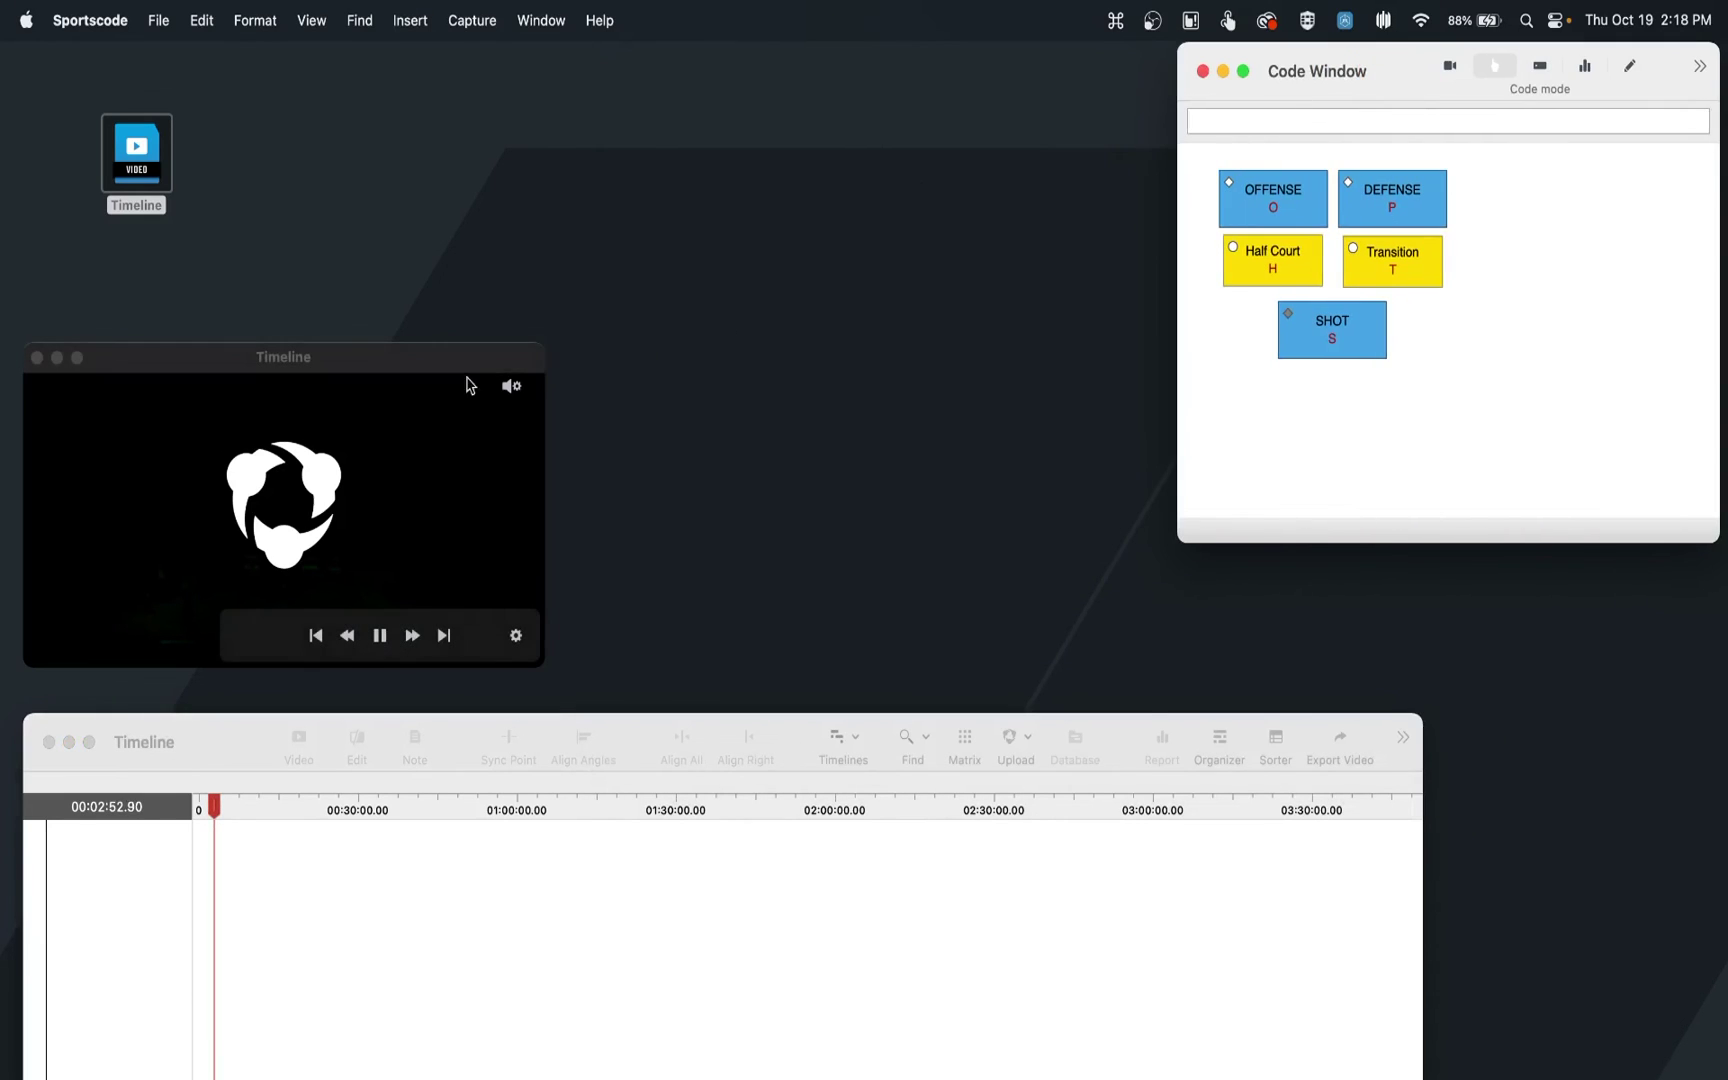
{"action": "left_click_drag", "start_coordinate": [544, 347], "coordinate": [905, 117]}
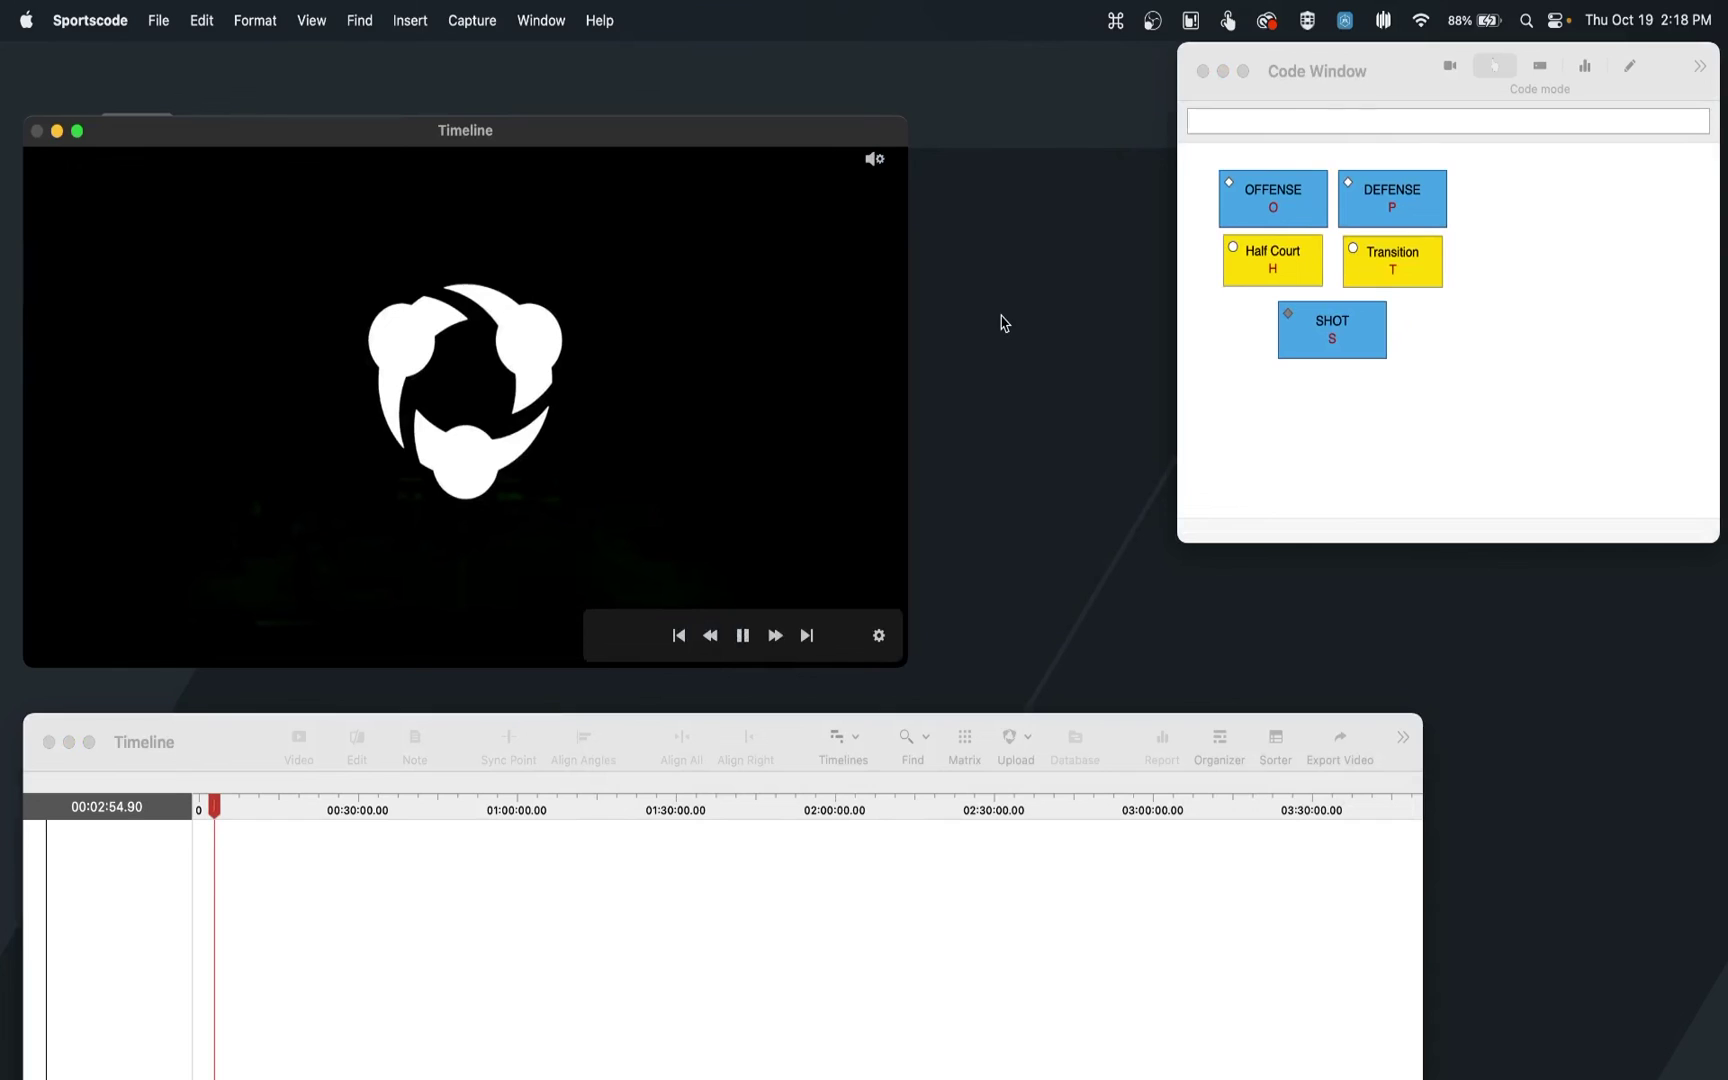
Step: Code an OFFENSE clip labelled Half Court and a DEFENSE clip labelled Transition
{"action": "key", "text": "o"}
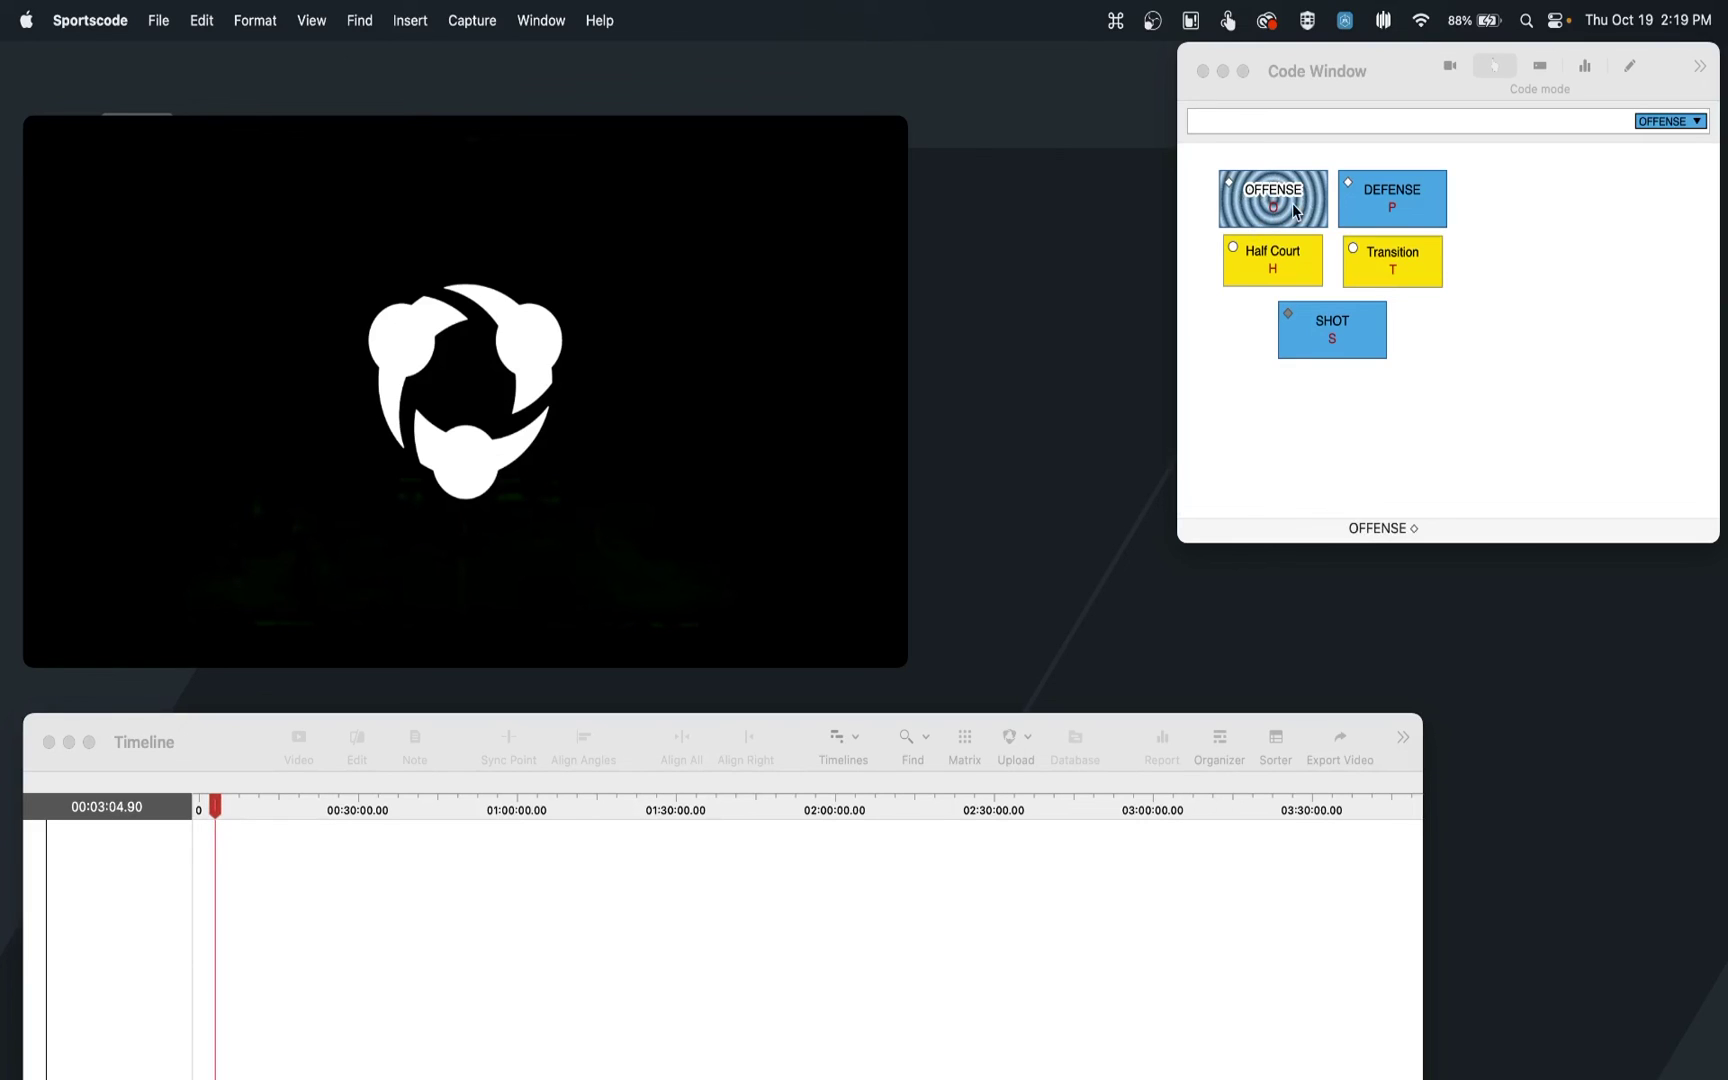
{"action": "key", "text": "h"}
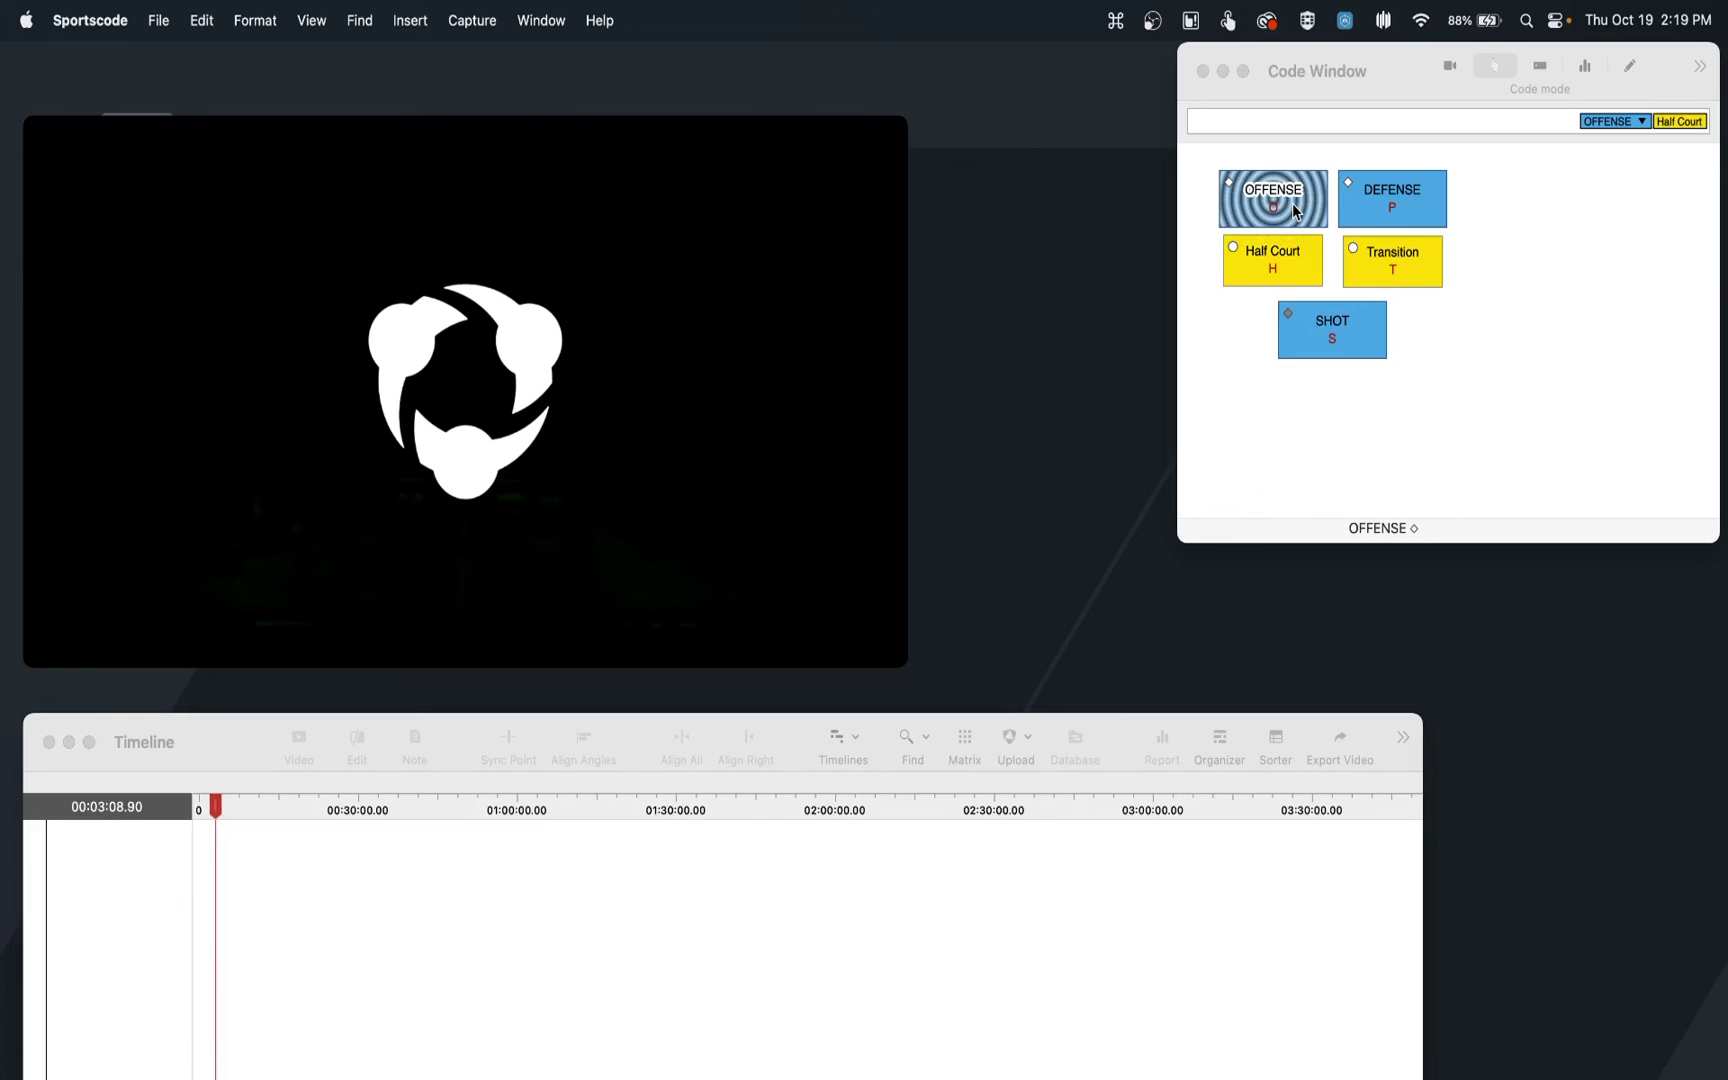
{"action": "left_click", "coordinate": [1293, 208]}
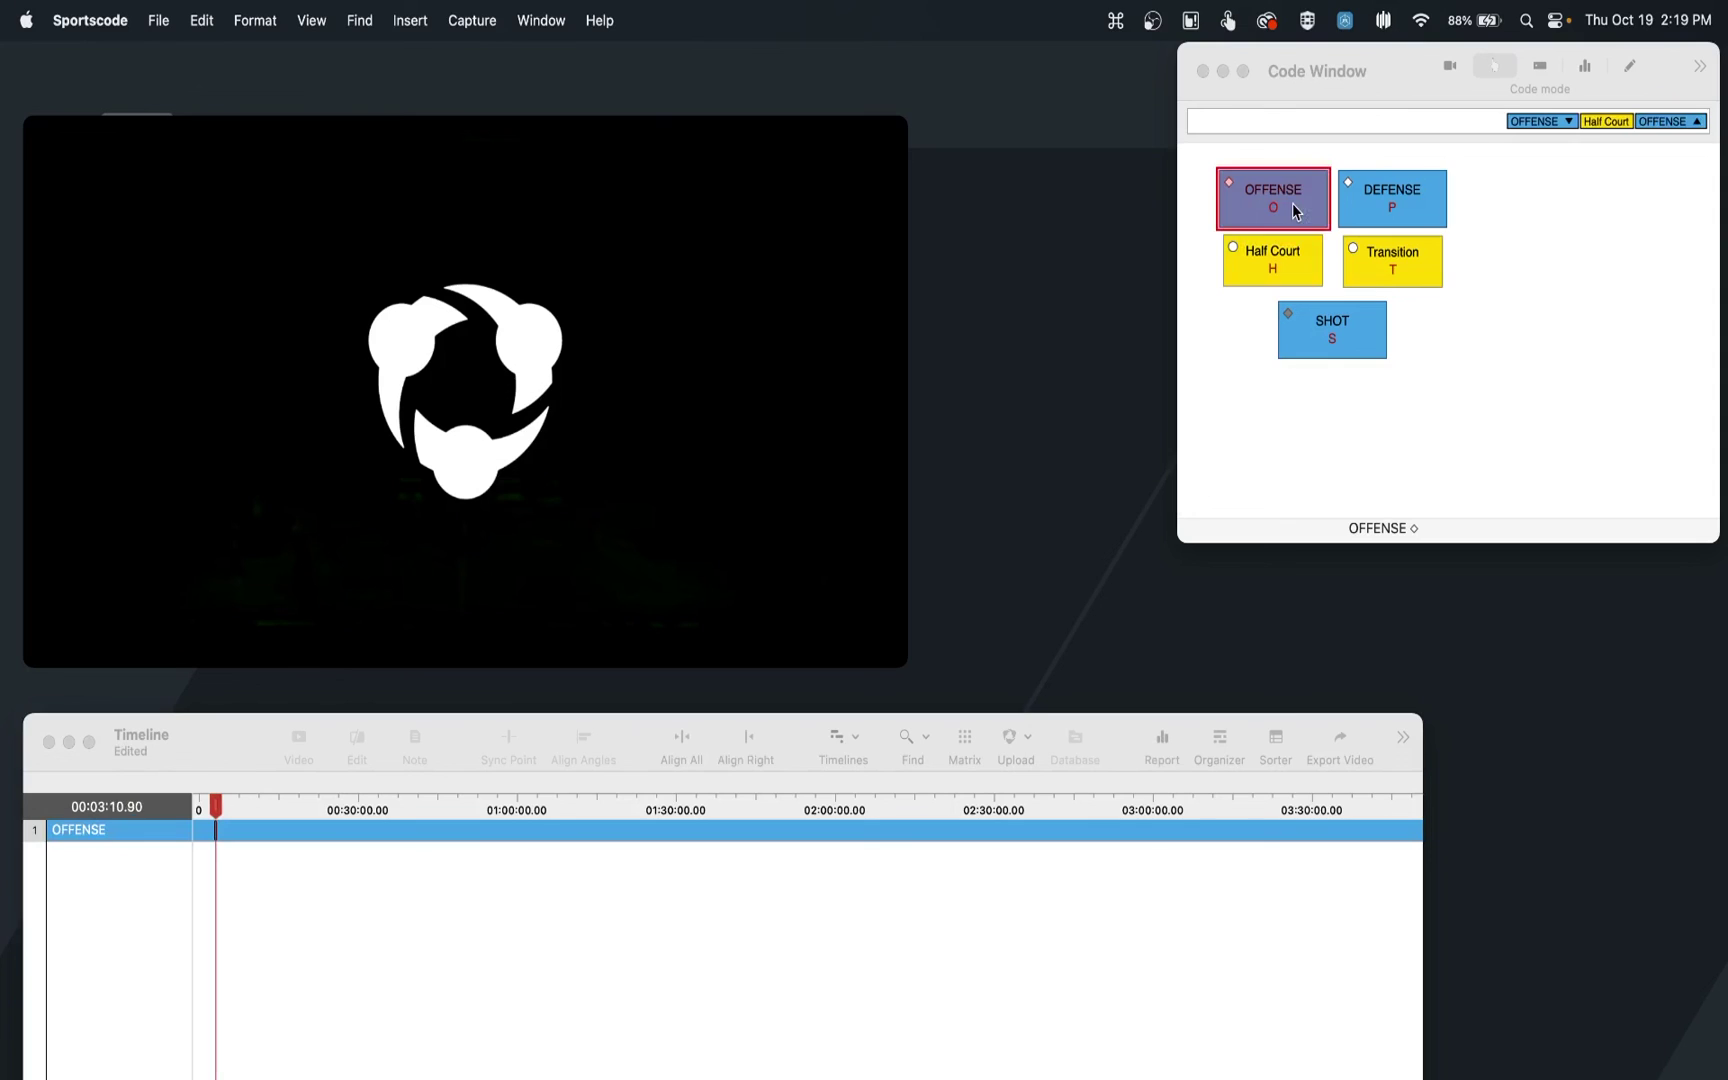
{"action": "key", "text": "p"}
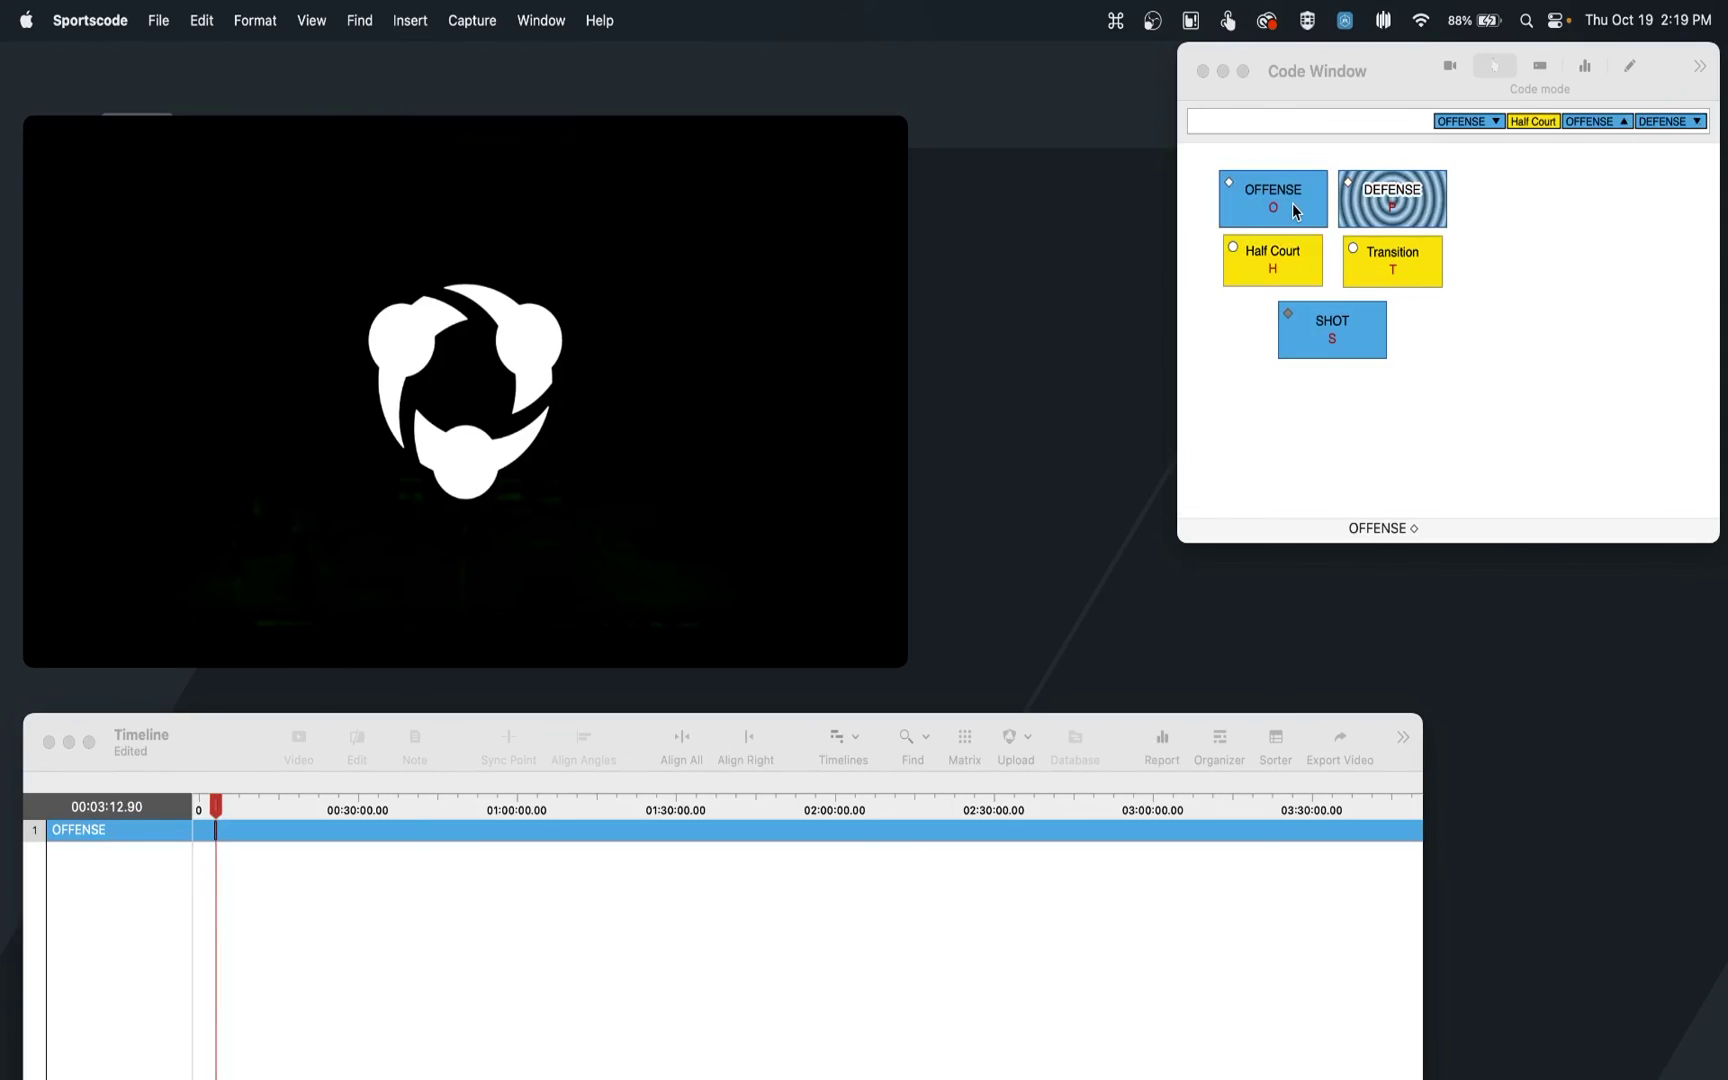
{"action": "key", "text": "t"}
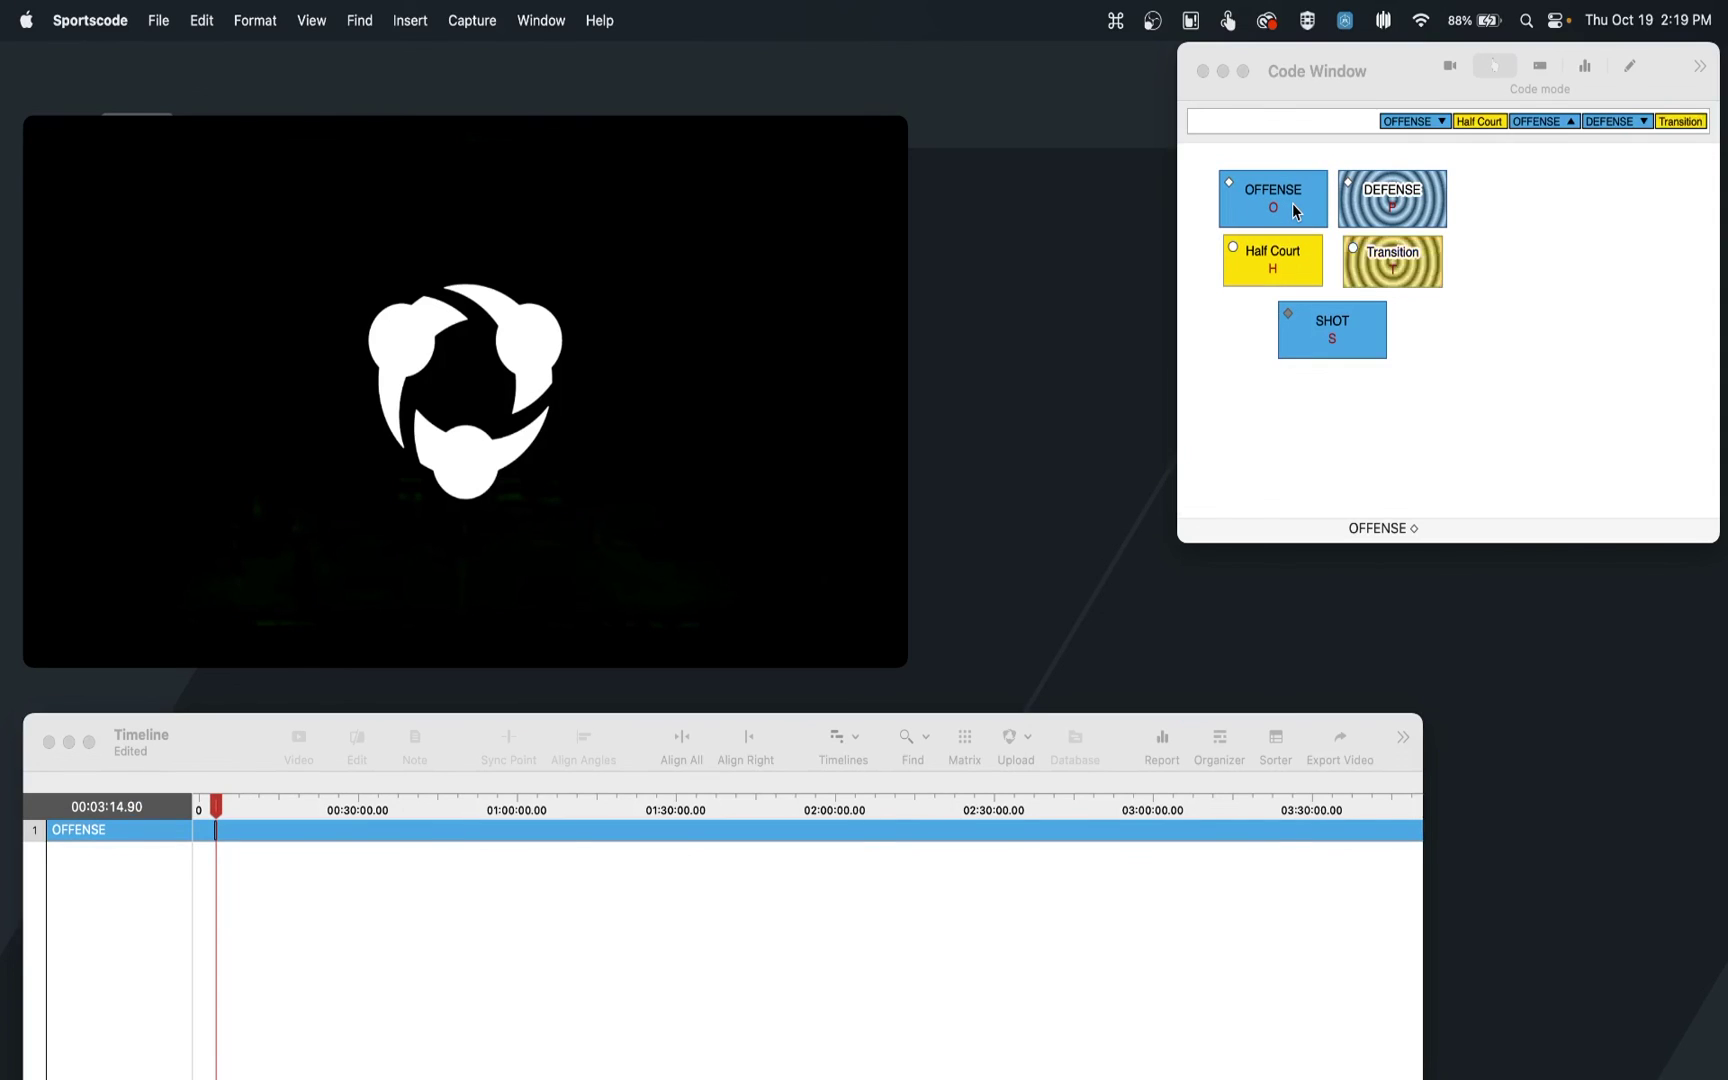
{"action": "key", "text": "p"}
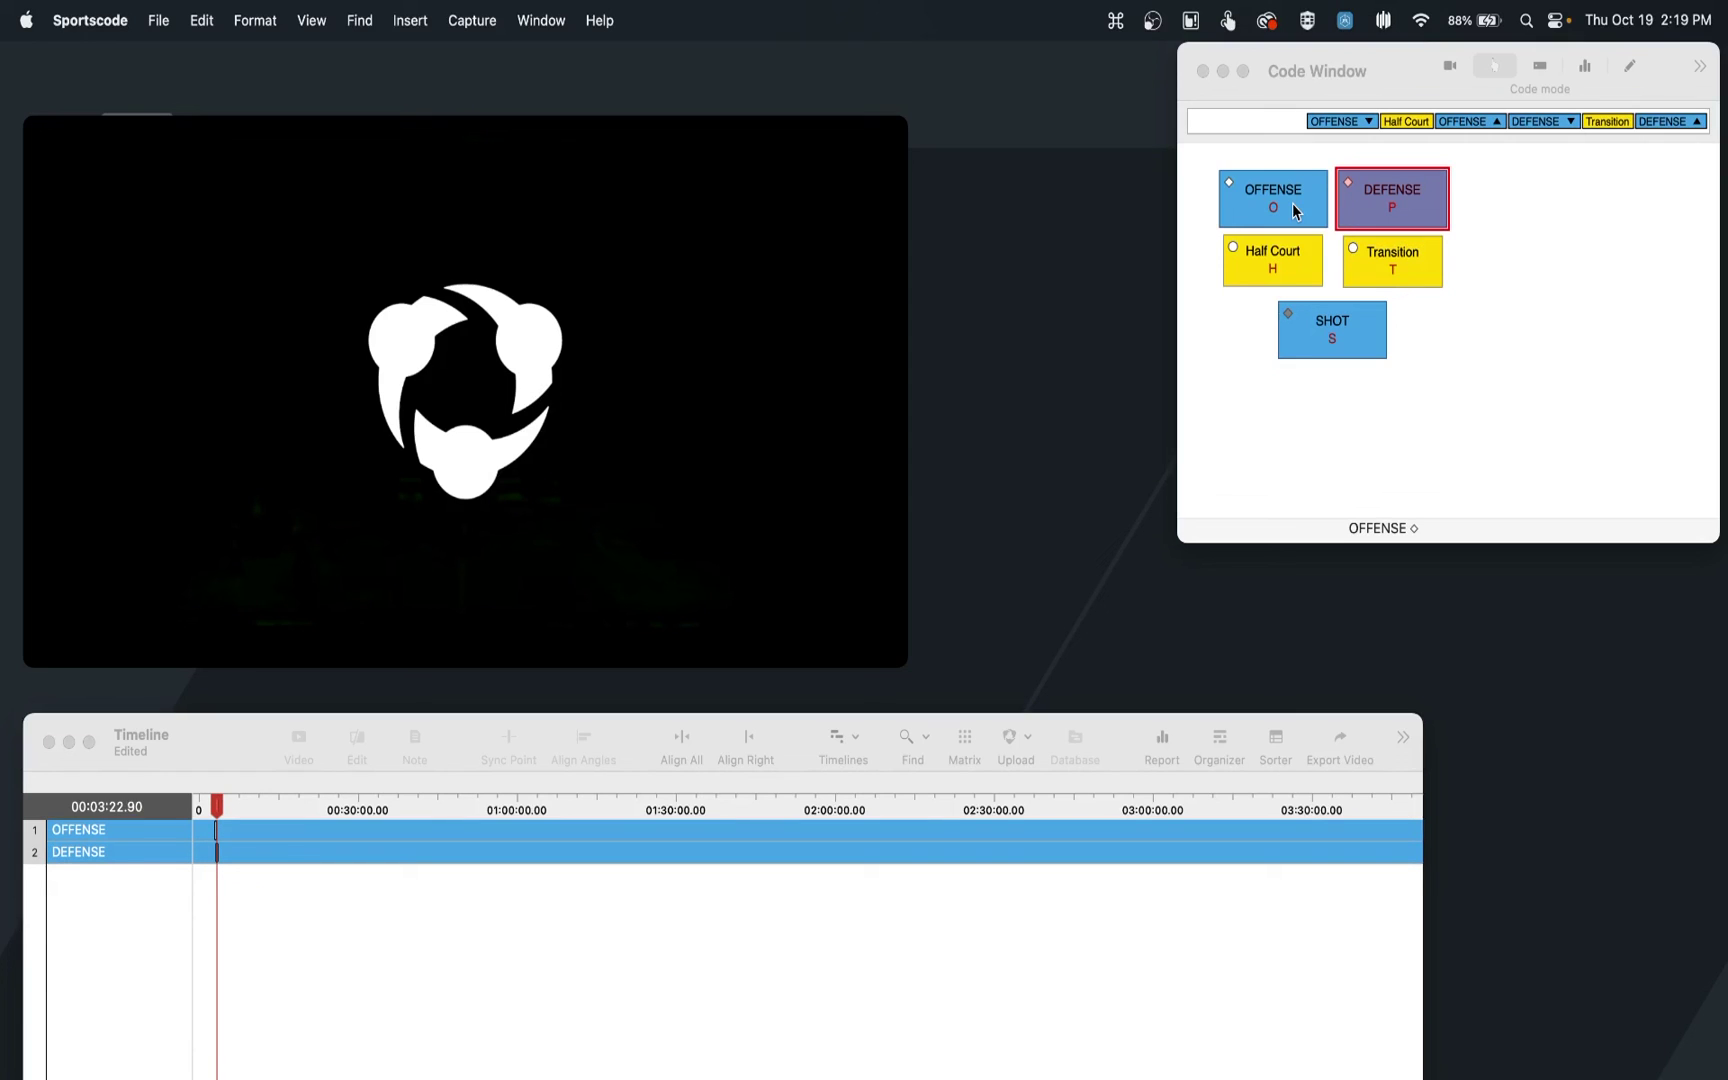
Step: Code a SHOT clip labelled Half Court, then a second OFFENSE clip
{"action": "key", "text": "s"}
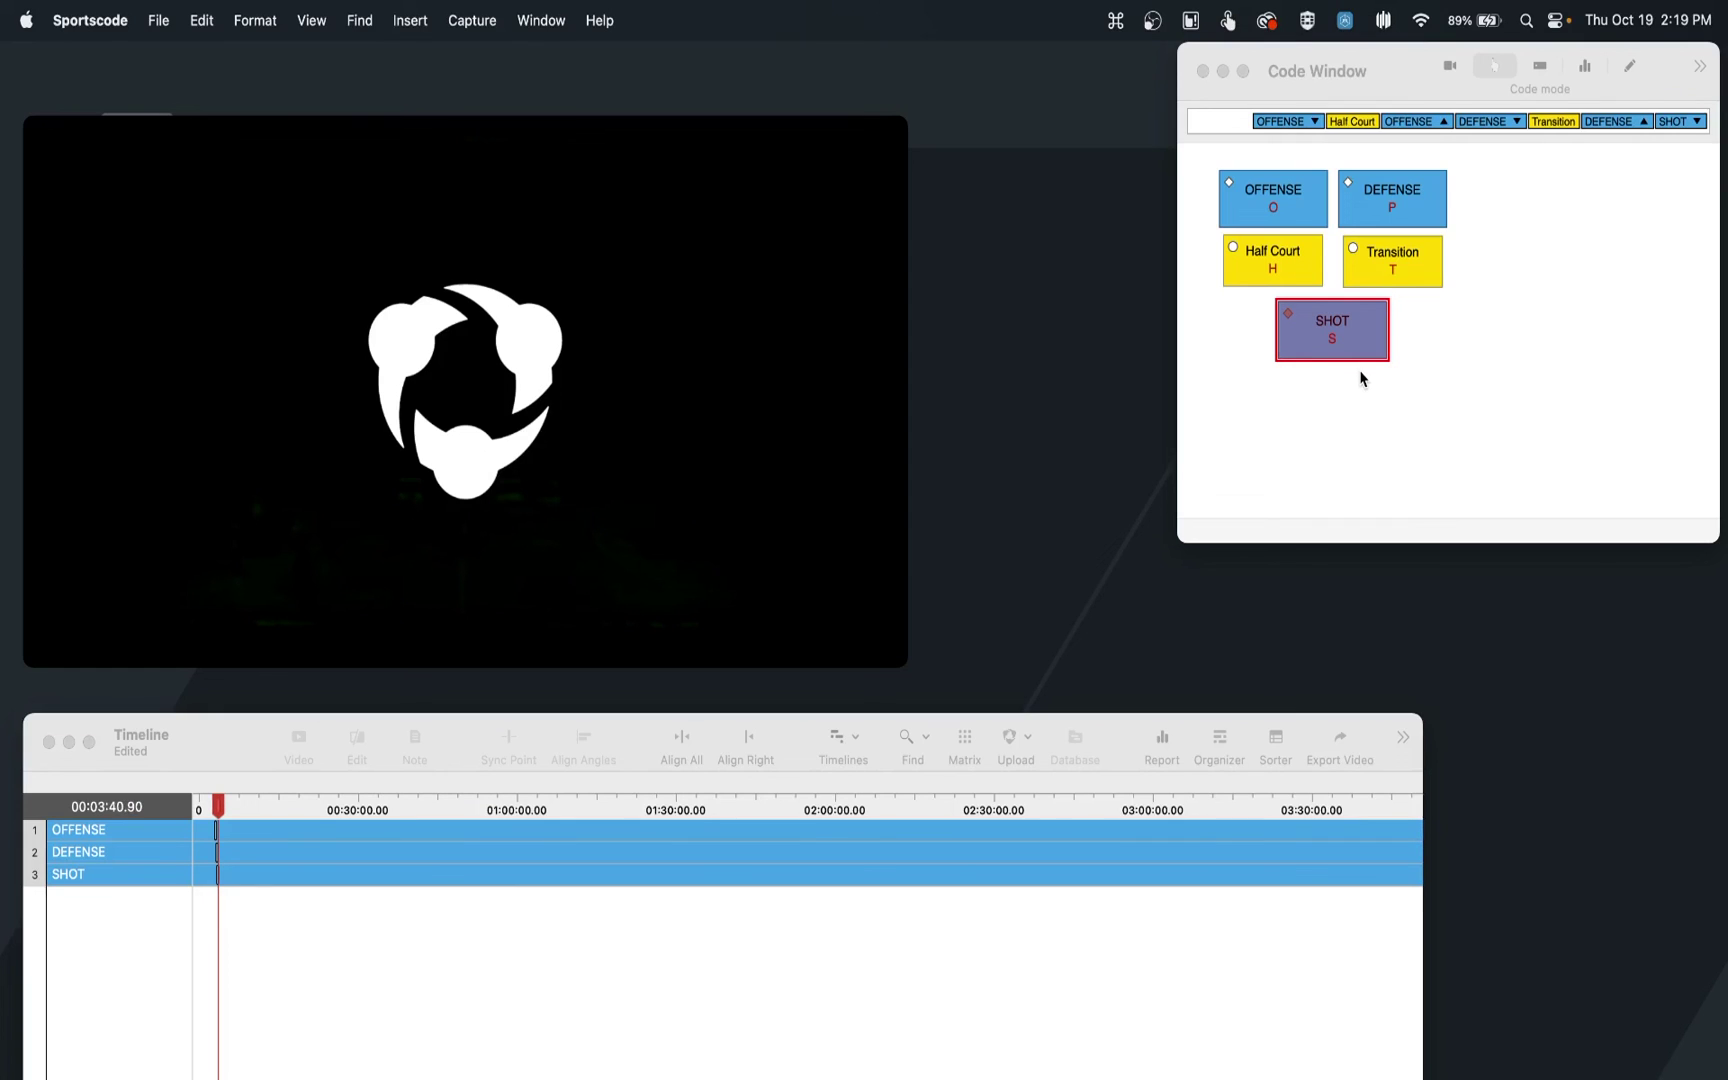
{"action": "key", "text": "h"}
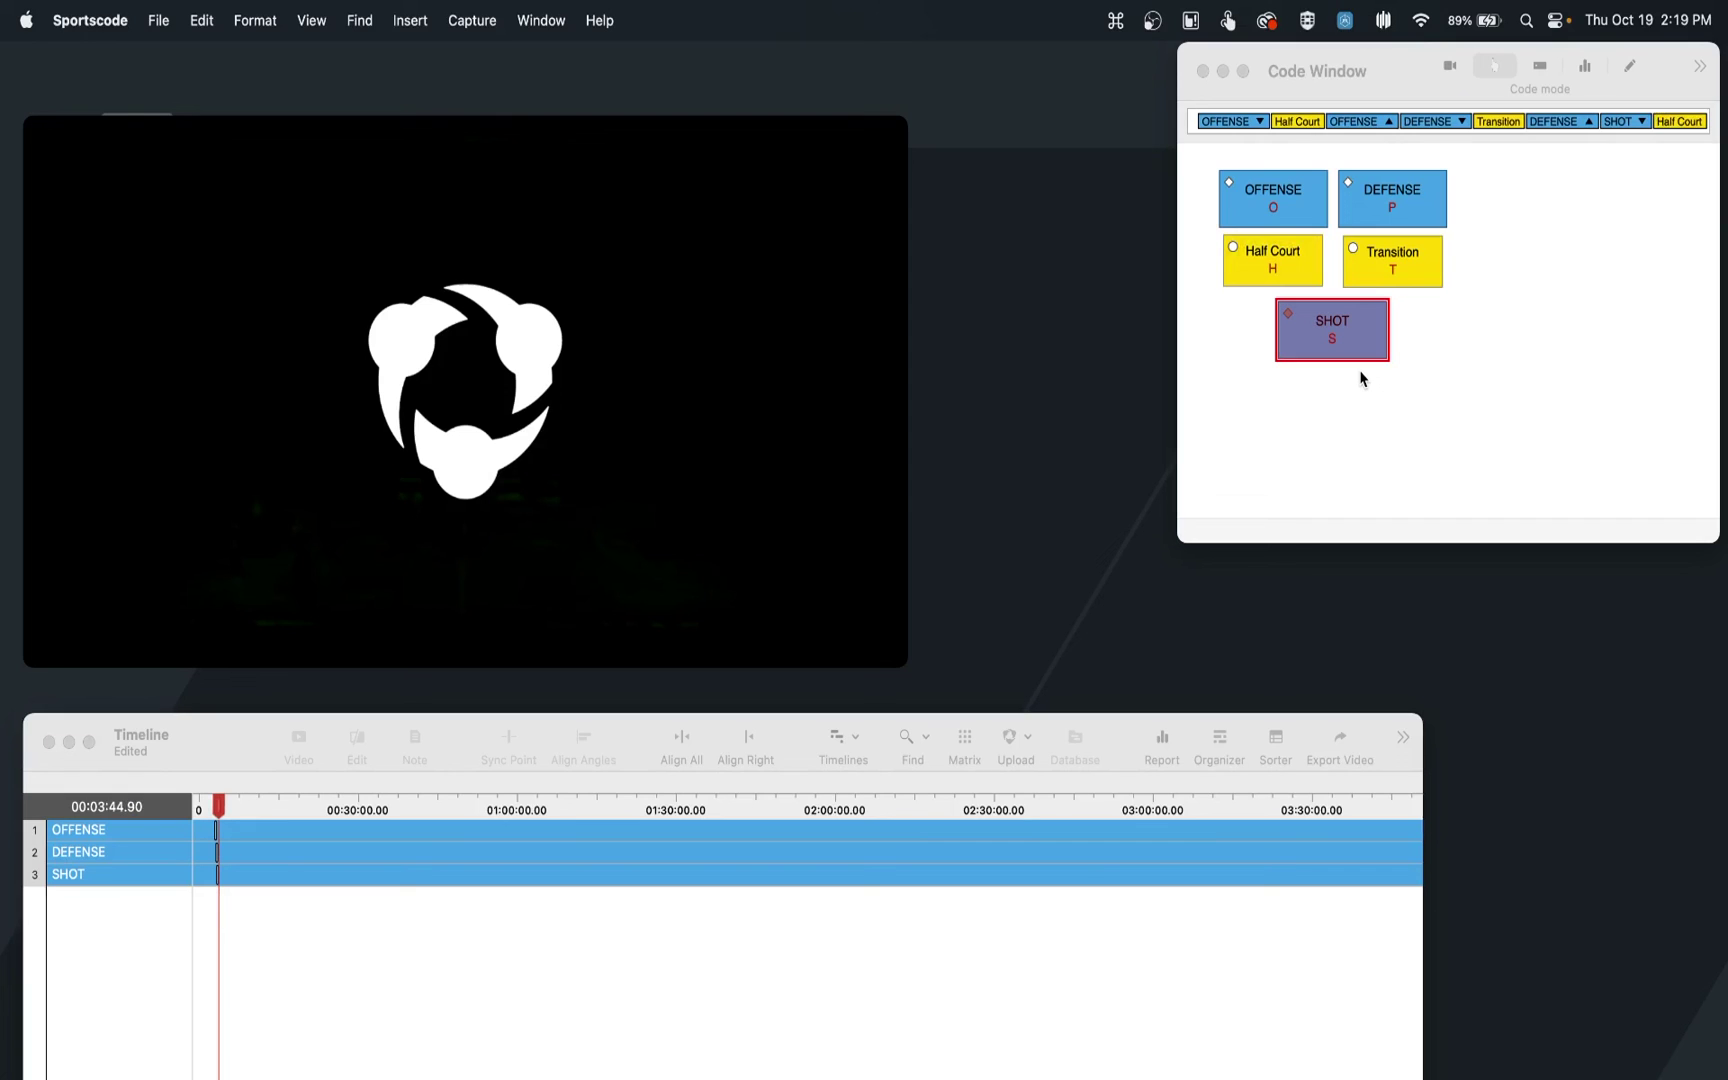
{"action": "key", "text": "o"}
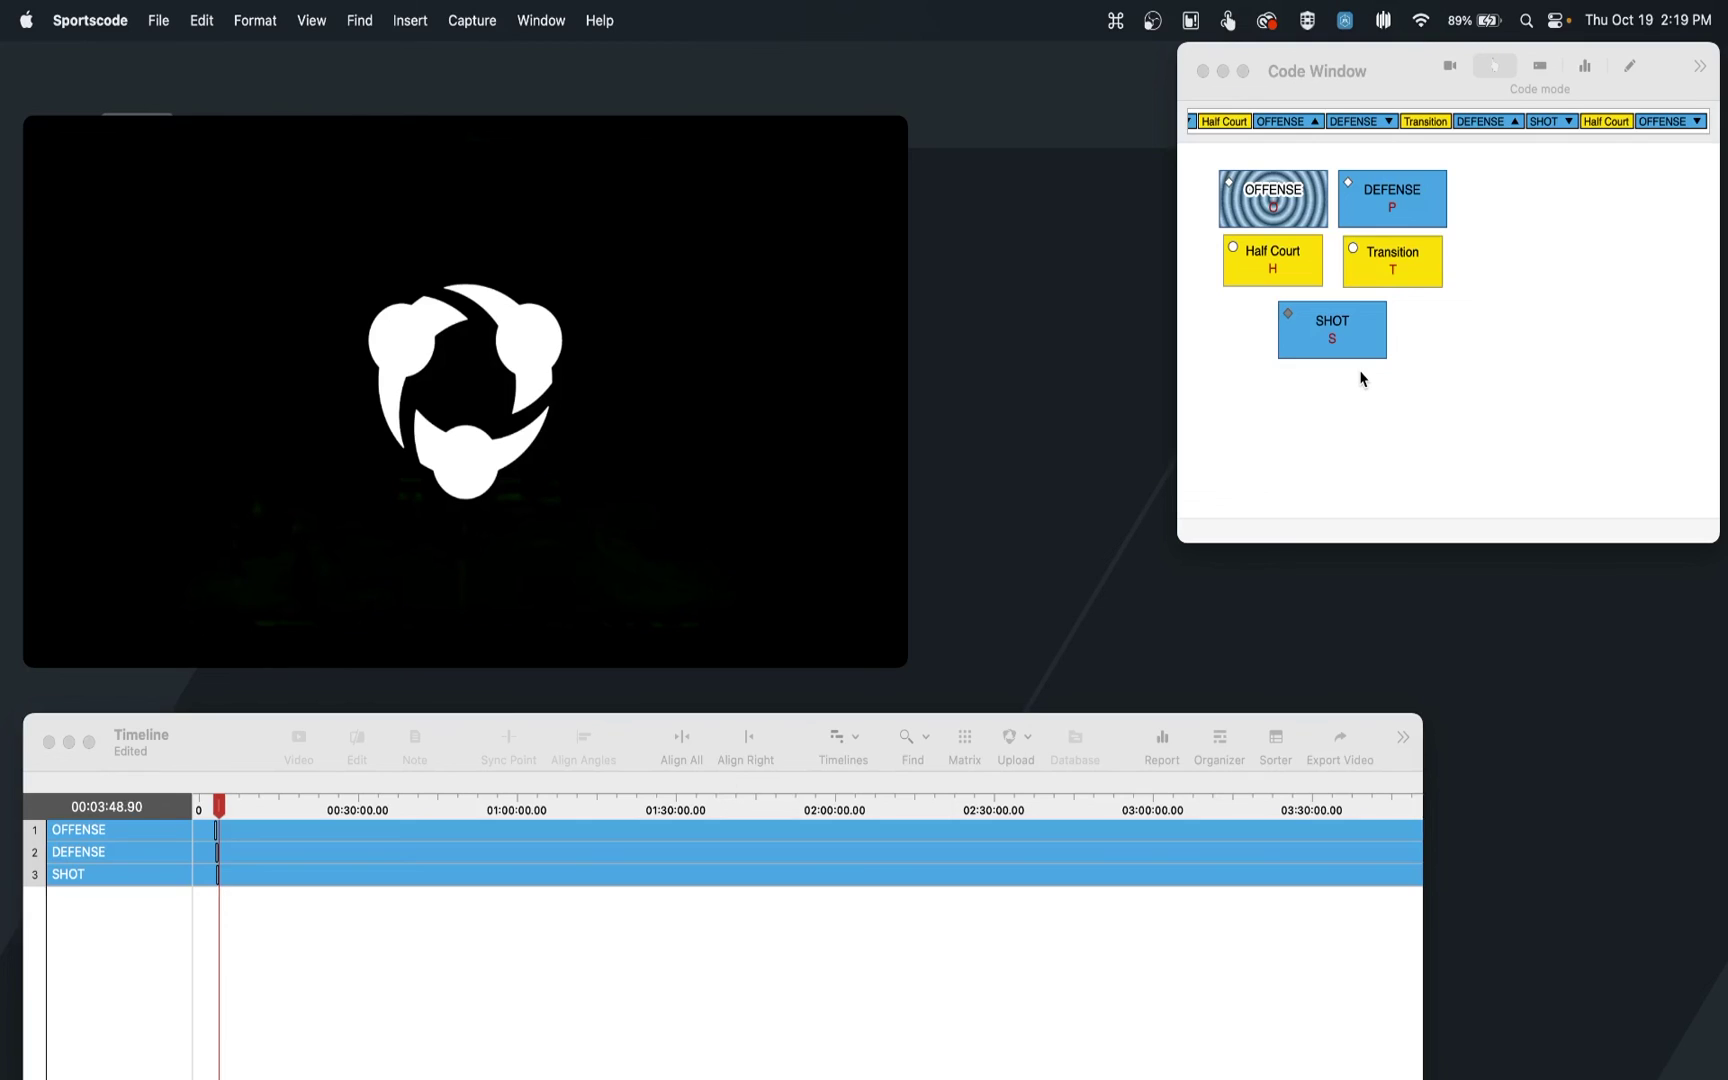
{"action": "key", "text": "o"}
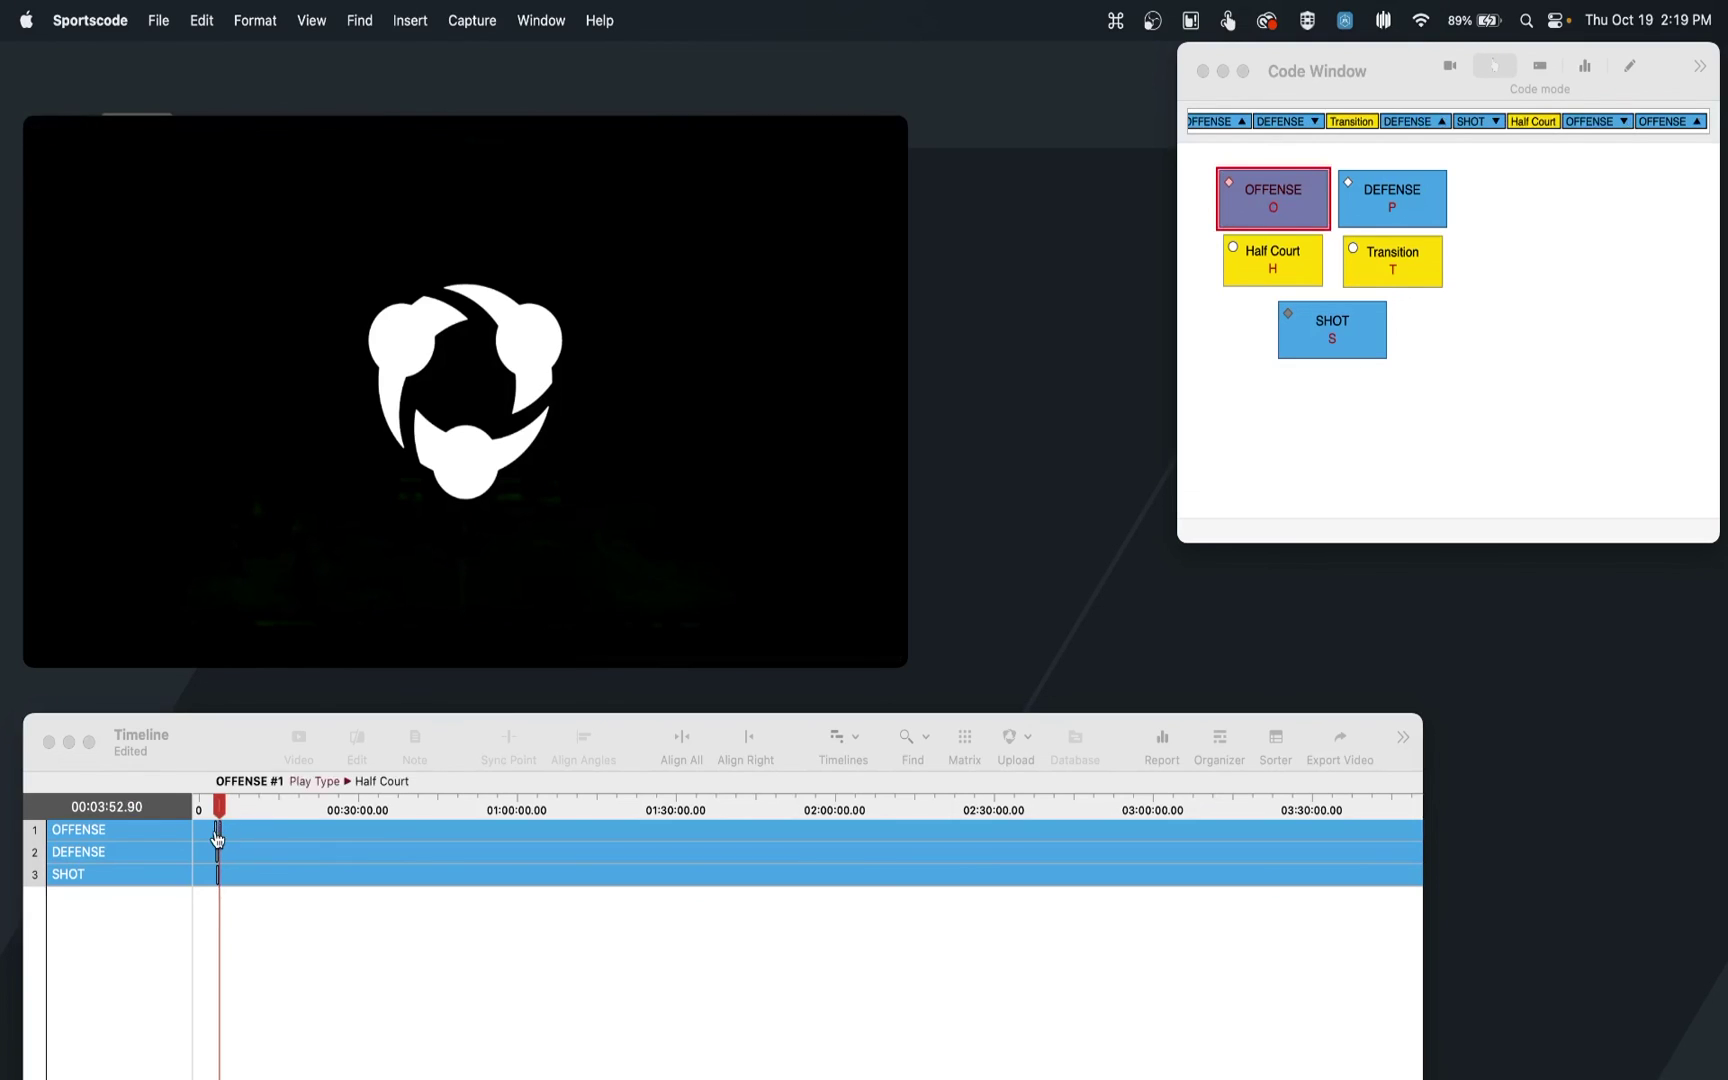
Step: Zoom into the start of the timeline to check the OFFENSE Half Court and DEFENSE Transition labels
{"action": "left_click", "coordinate": [230, 946]}
{"action": "scroll", "coordinate": [230, 946], "scroll_direction": "up", "scroll_amount": 5}
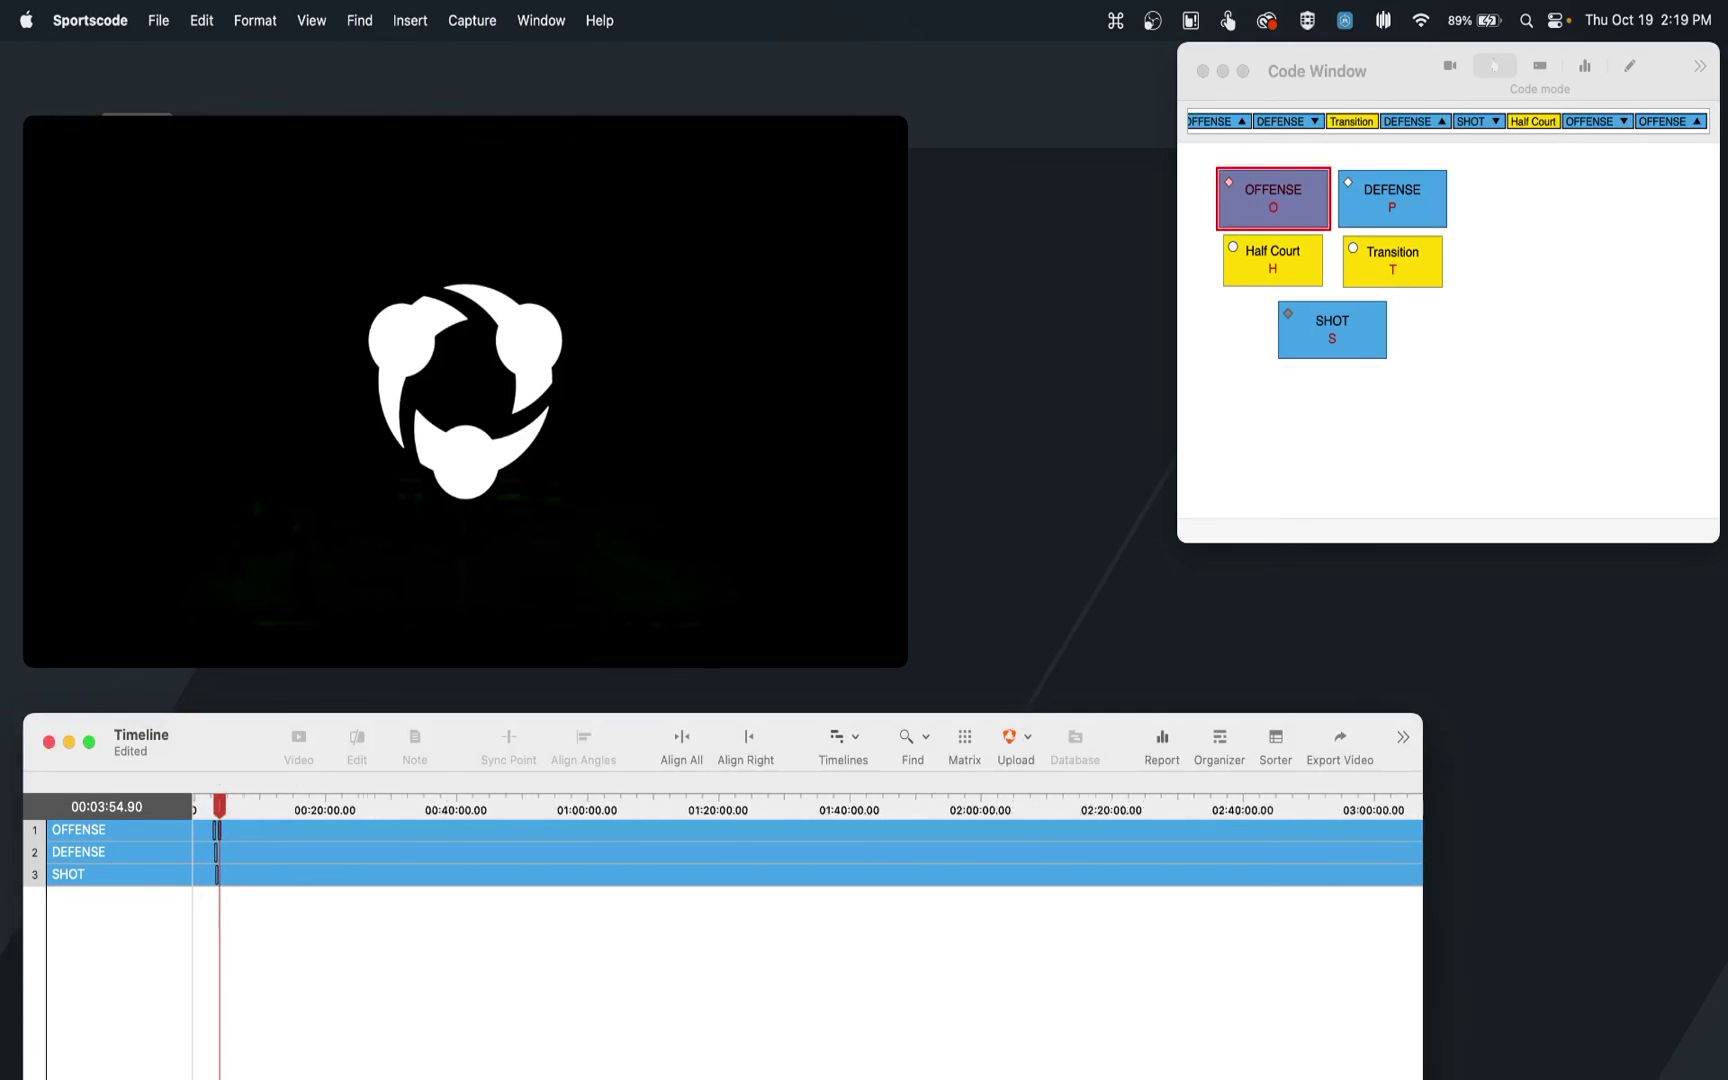
{"action": "scroll", "coordinate": [230, 946], "scroll_direction": "left", "scroll_amount": 2}
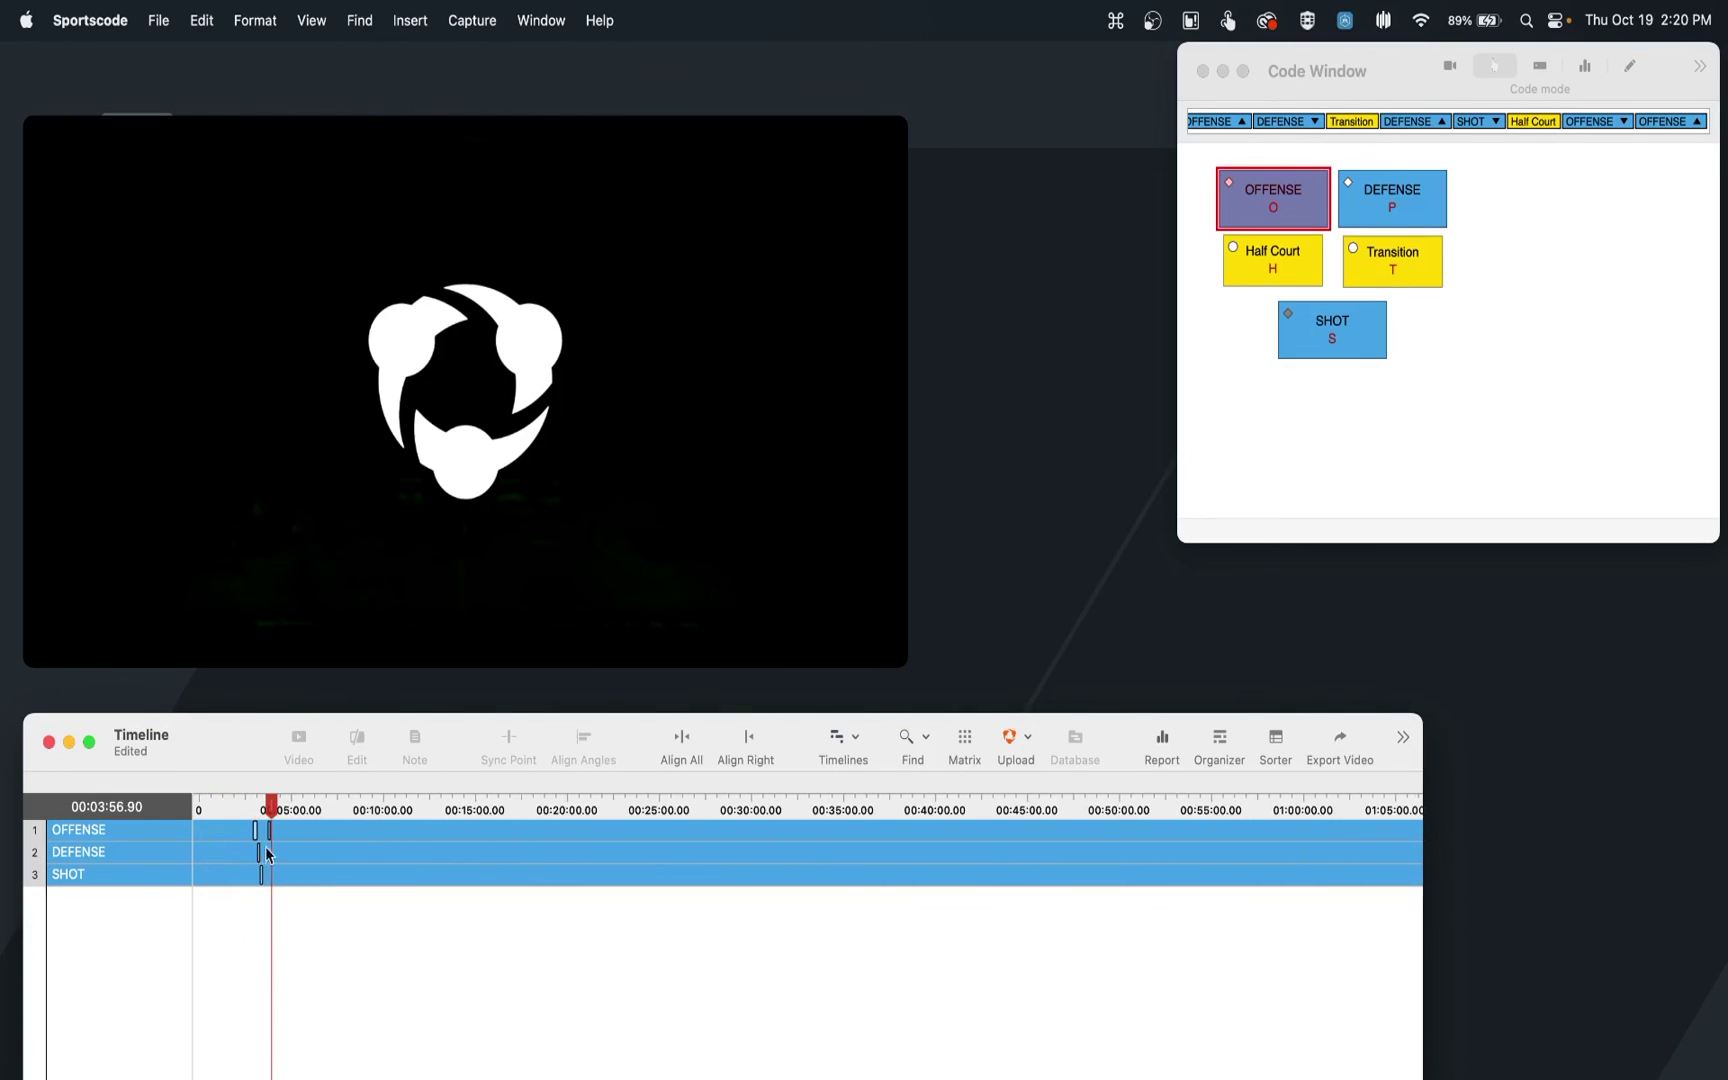
{"action": "mouse_move", "coordinate": [260, 852]}
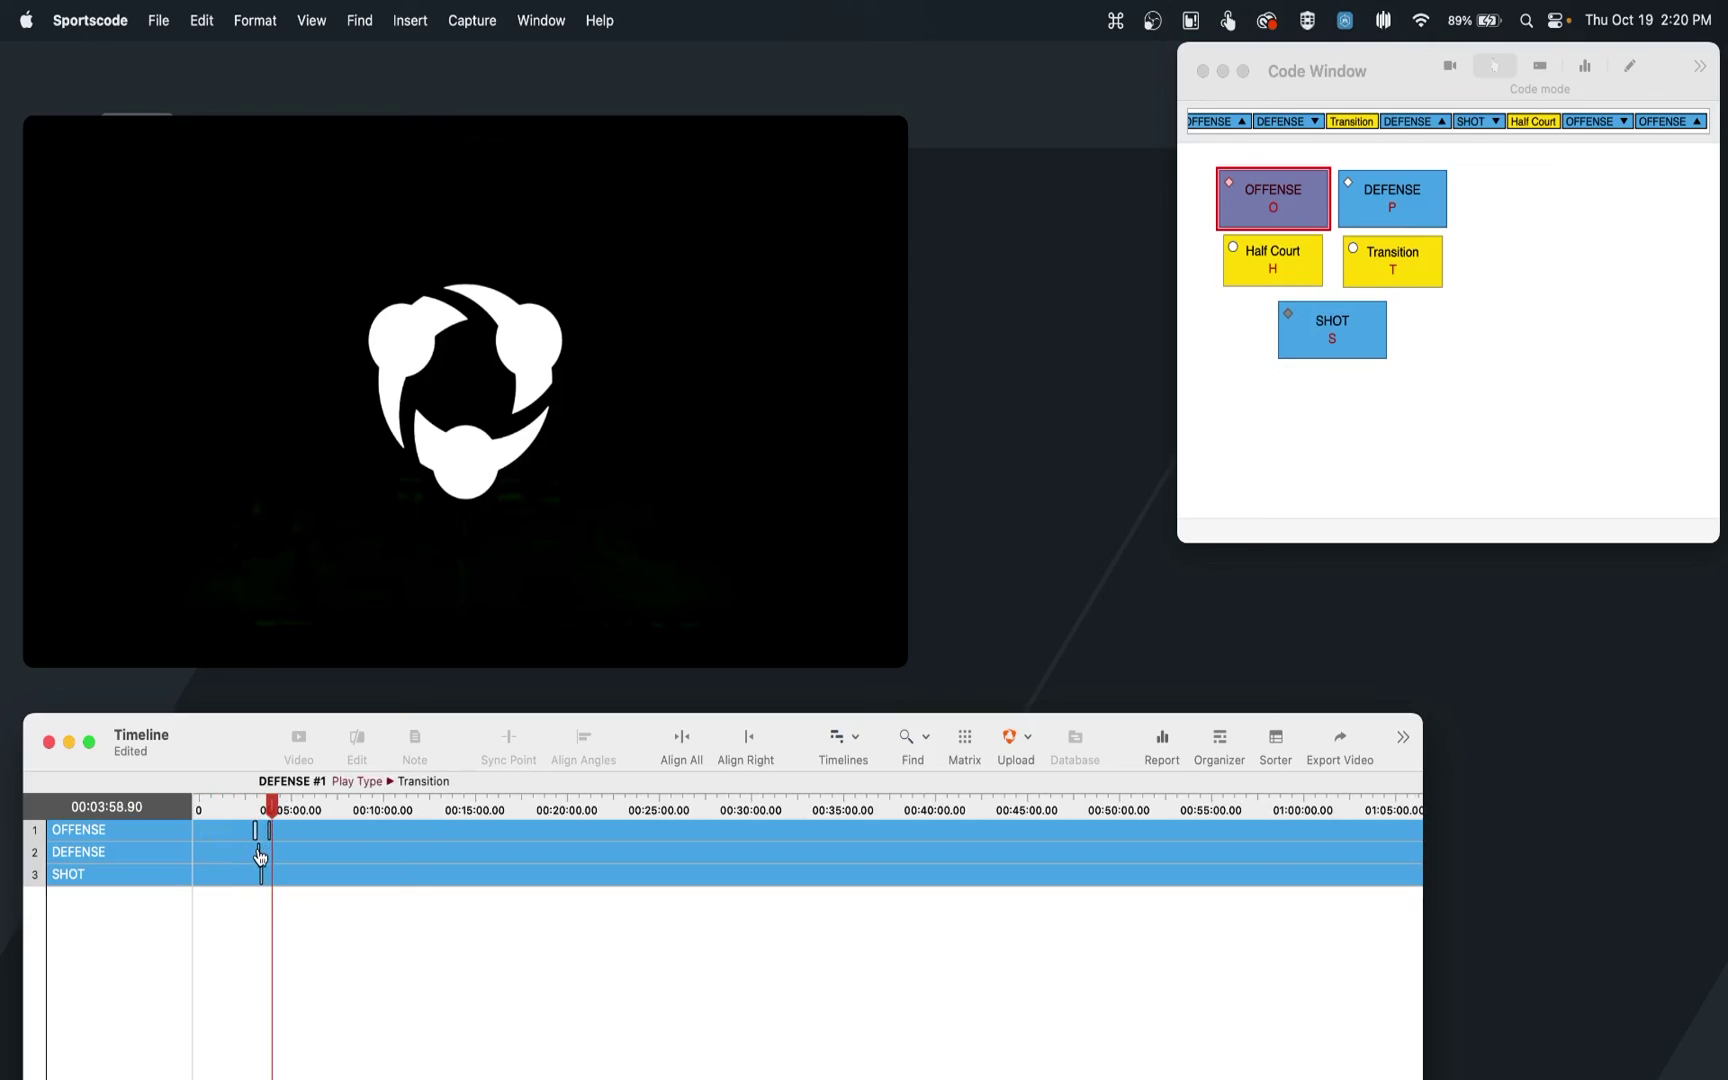